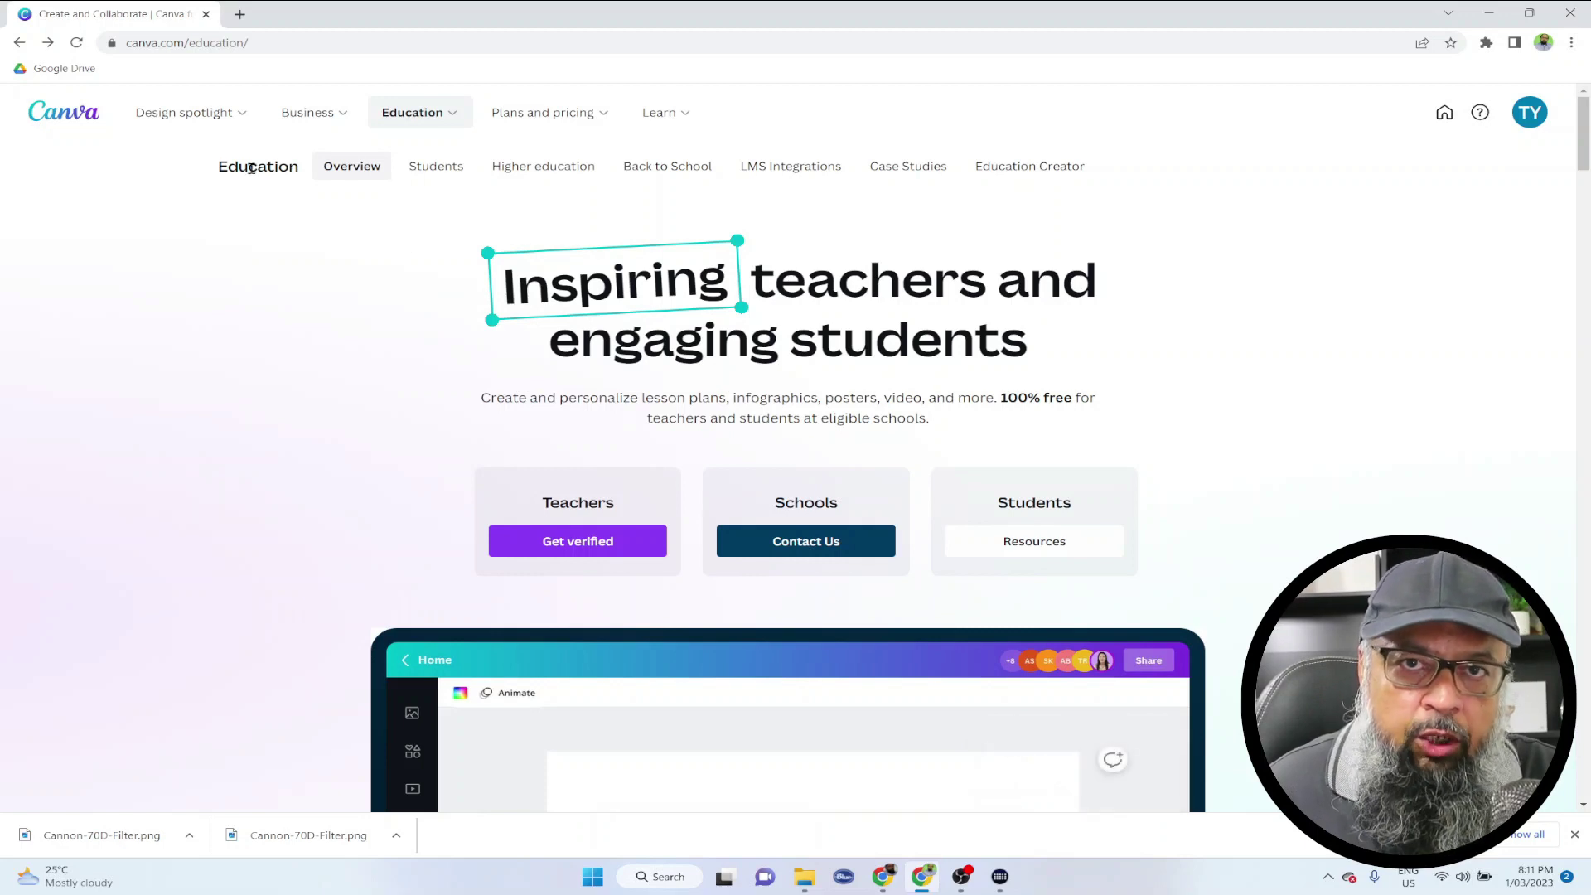
# Open the teacher verification form from the Teachers and schools page, review the requested details, and skip it.
pyautogui.moveTo(411, 120)
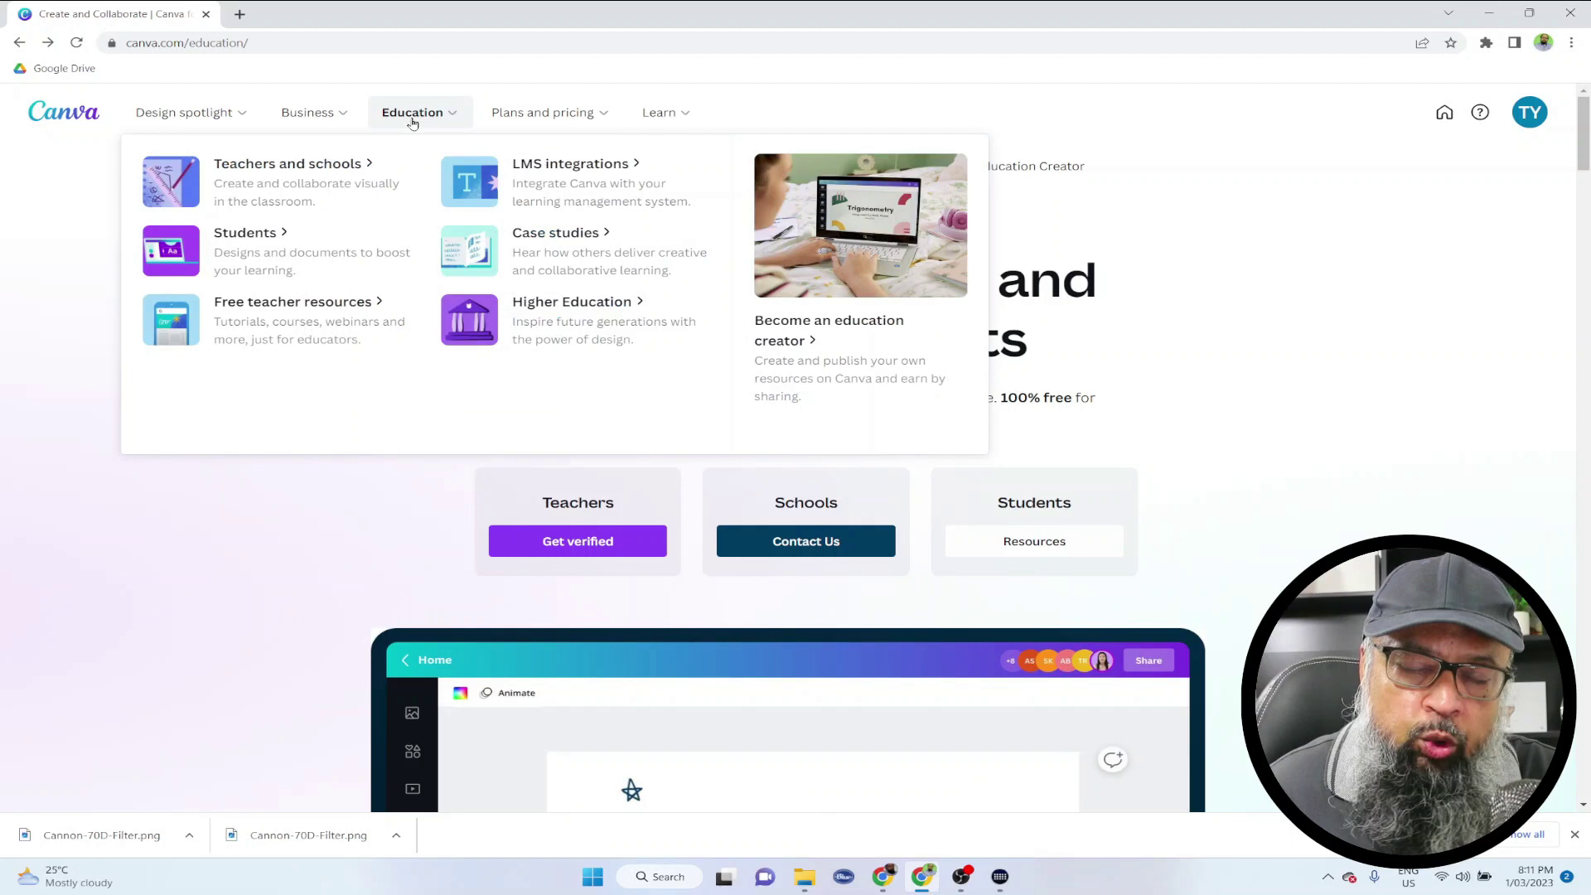
pyautogui.click(275, 169)
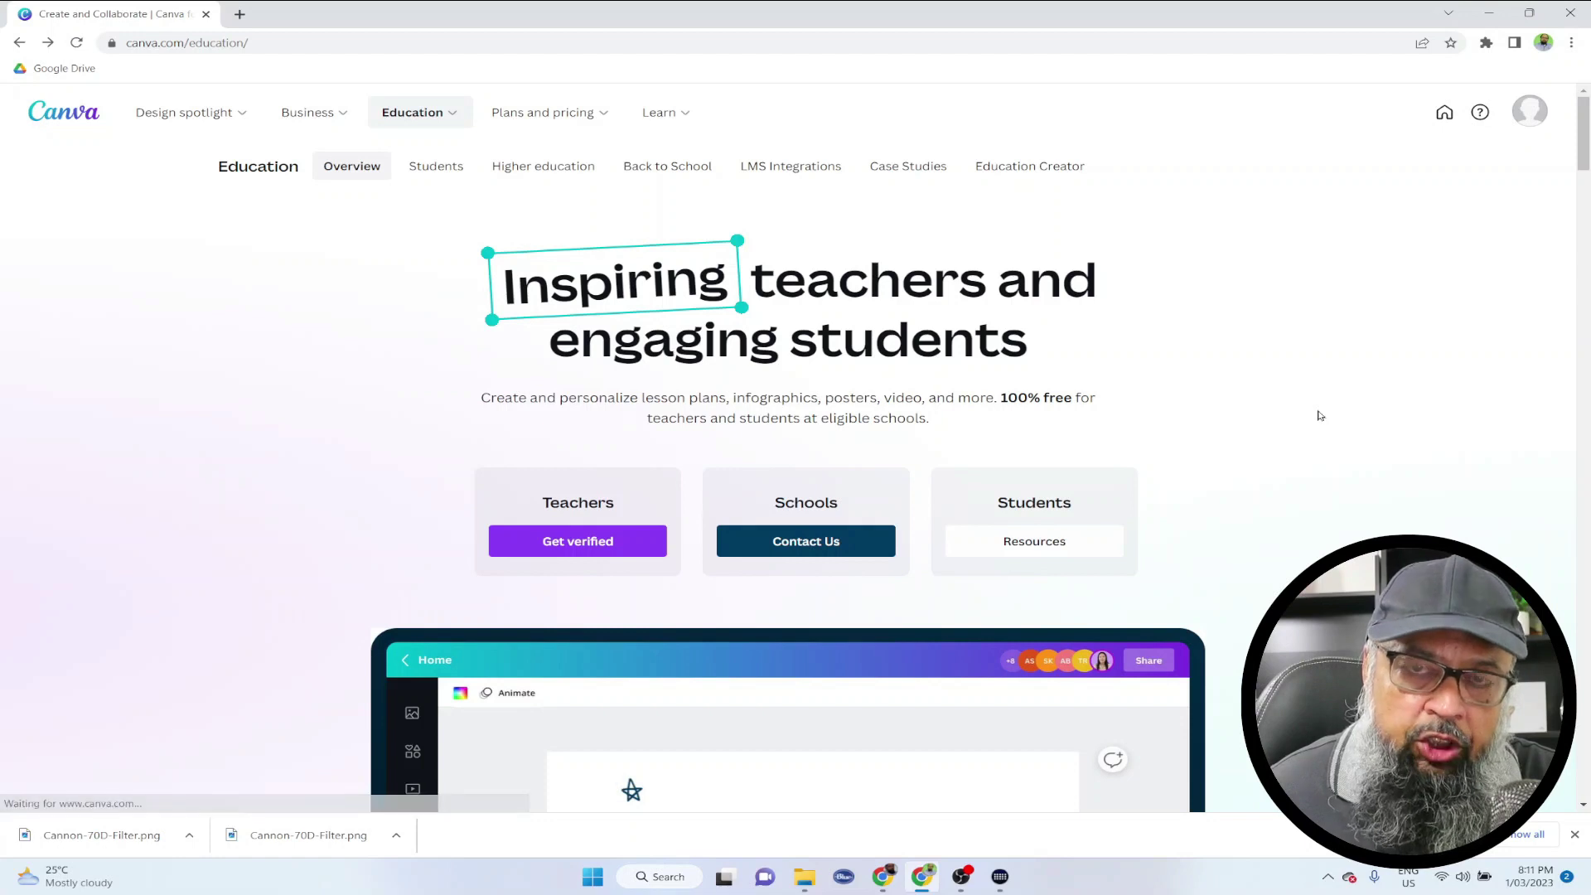
pyautogui.click(571, 549)
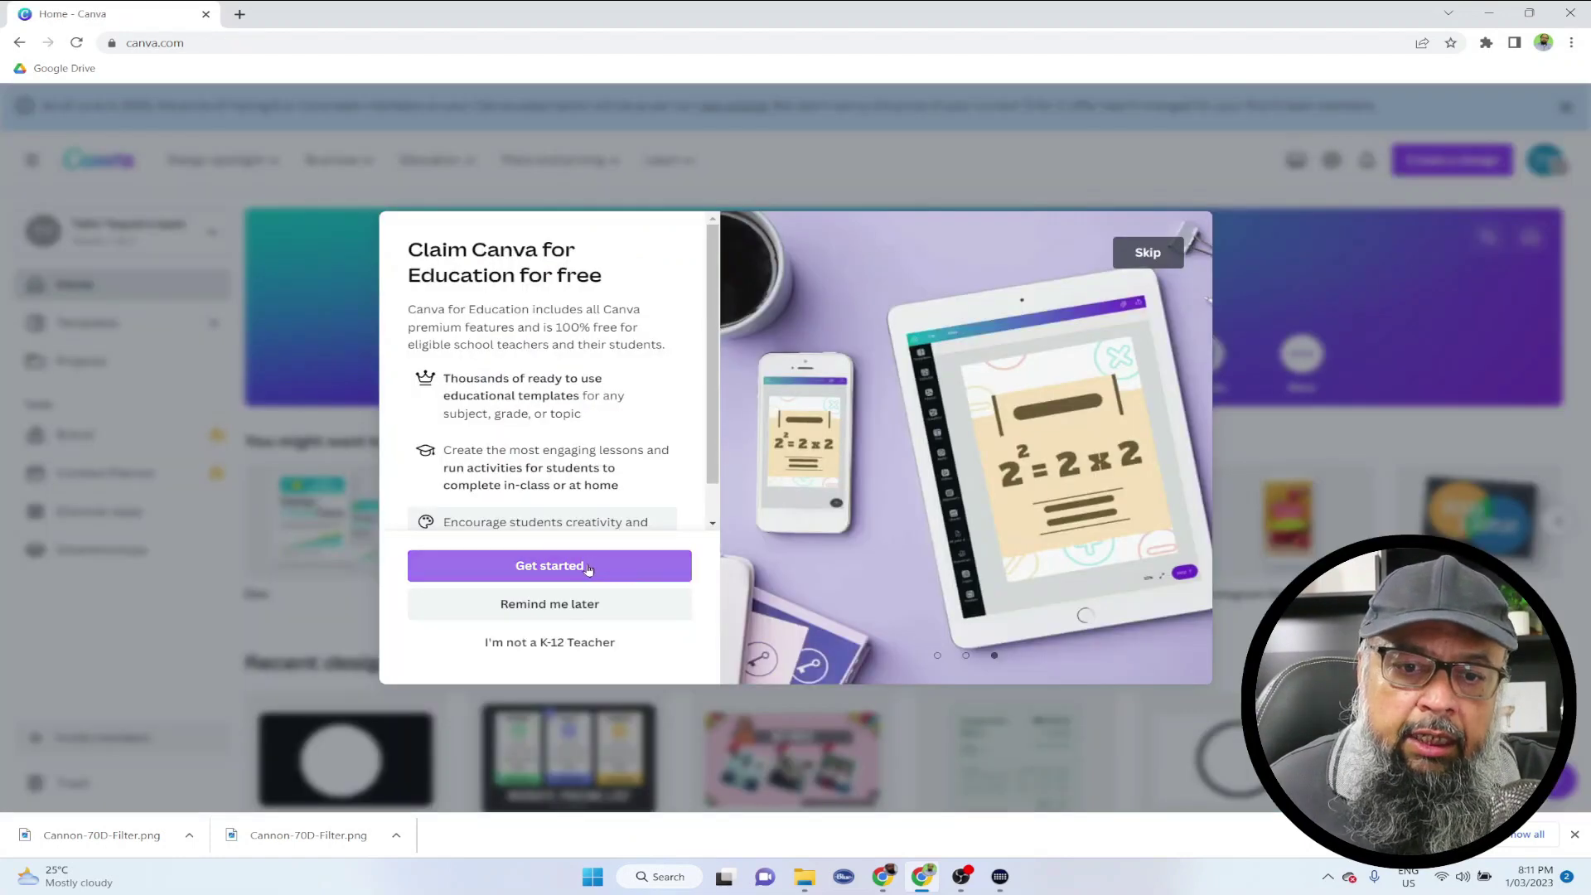
pyautogui.click(585, 569)
pyautogui.click(560, 488)
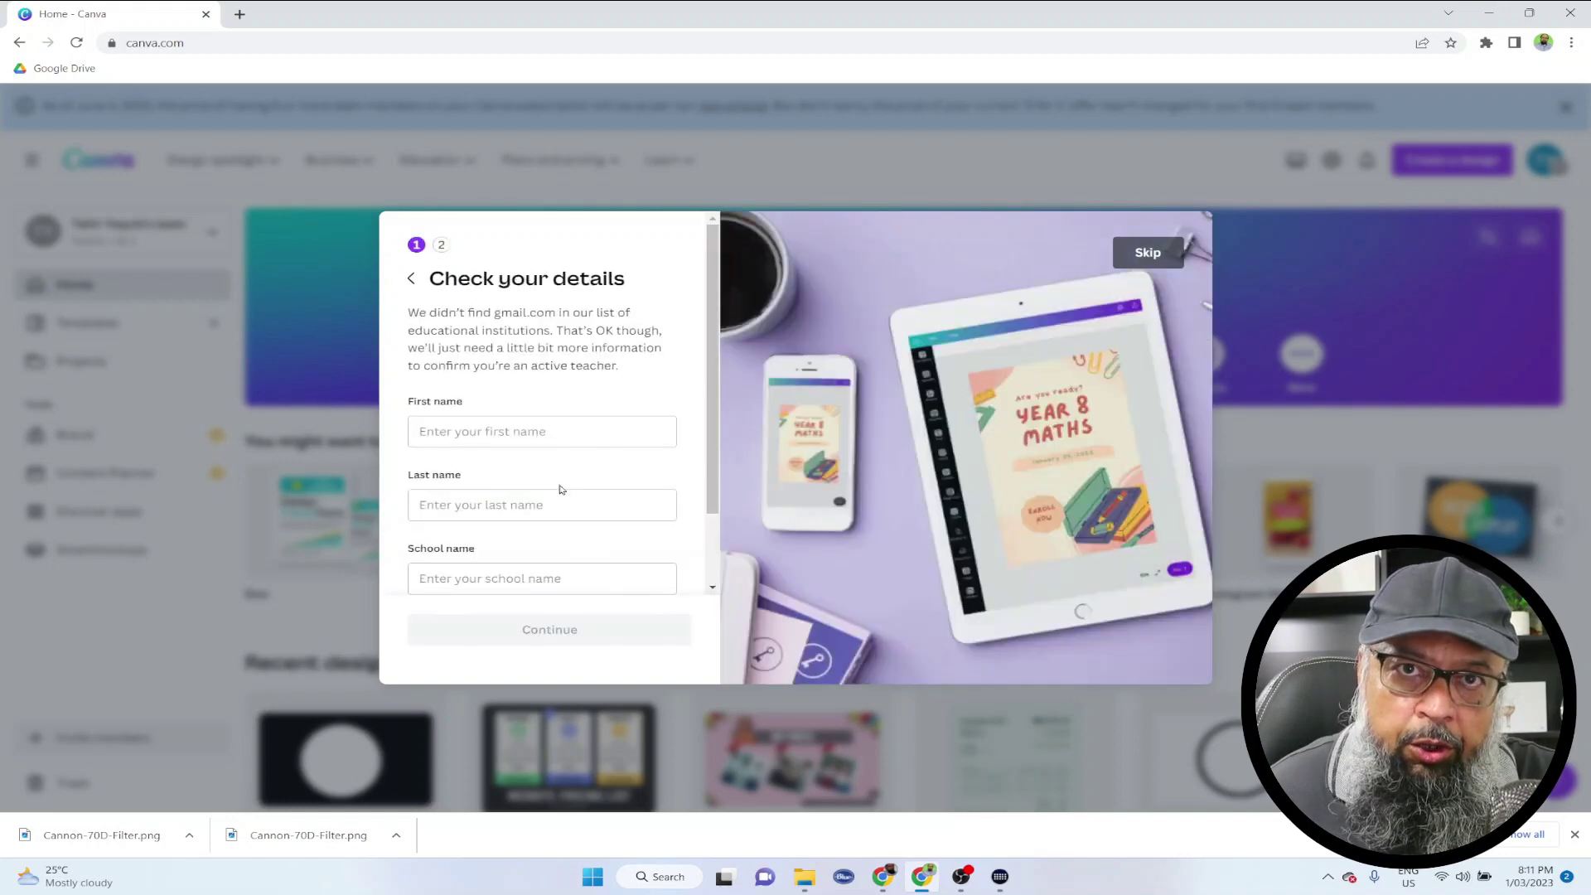
pyautogui.moveTo(717, 386); pyautogui.dragTo(710, 432)
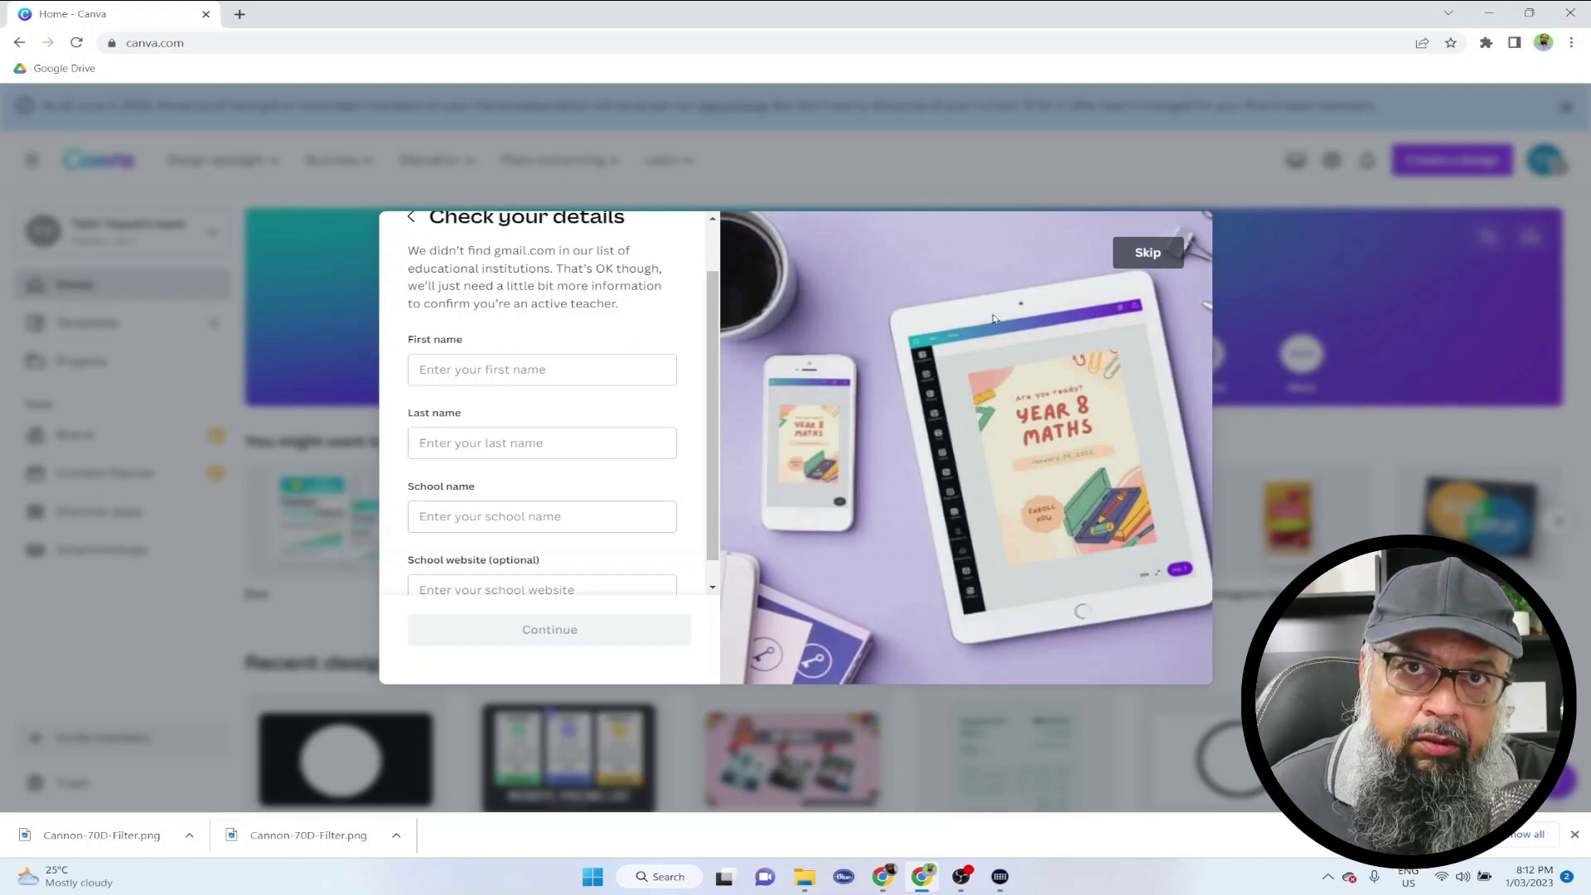
pyautogui.click(1147, 257)
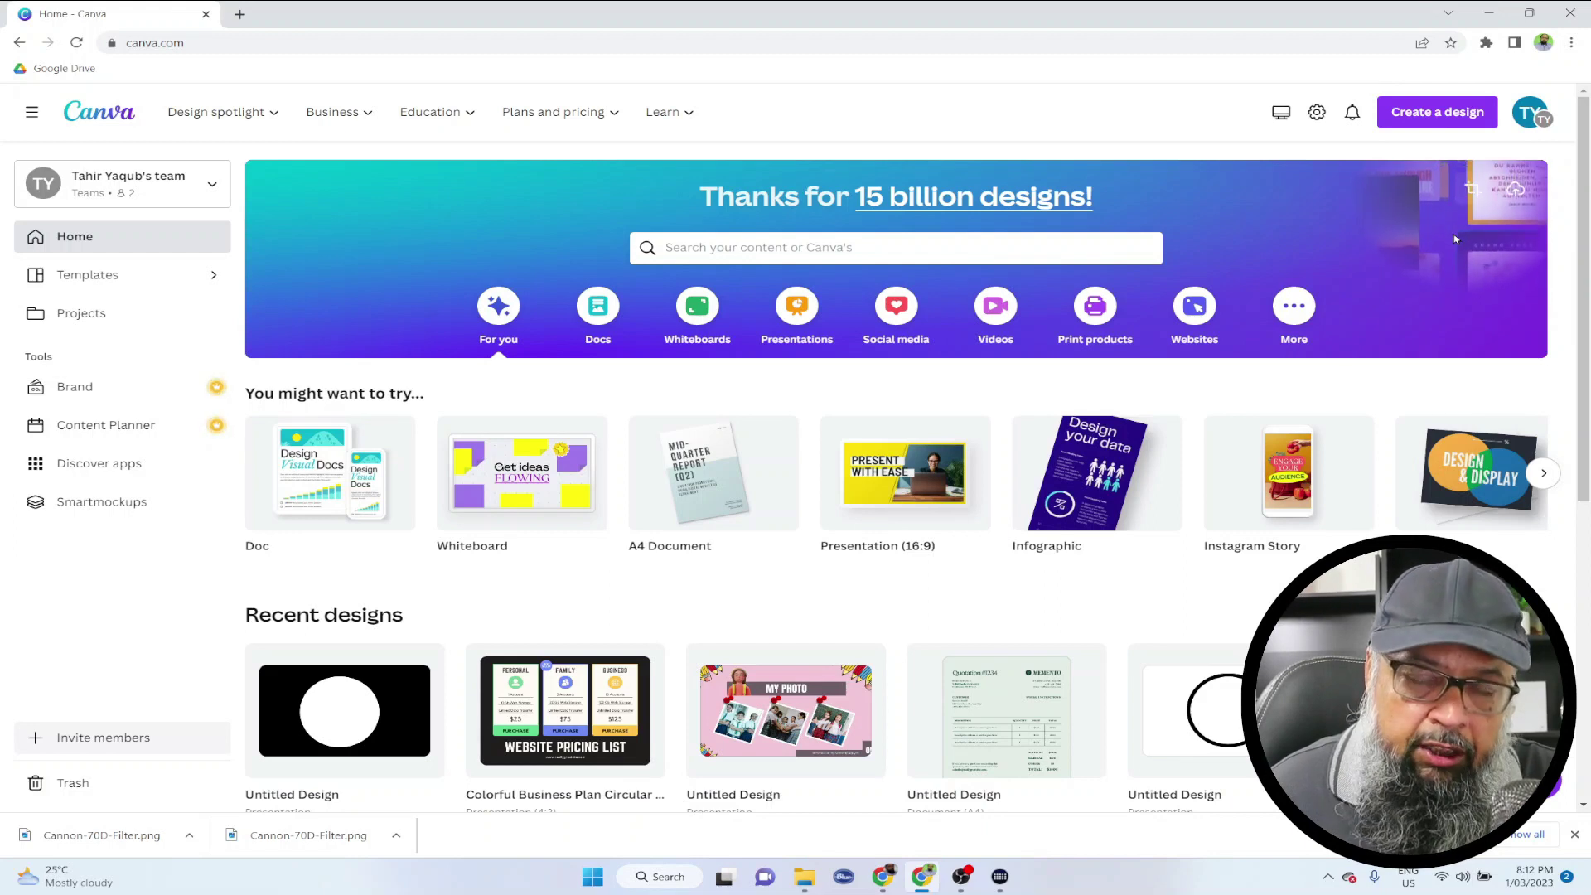
# Open the account settings and review the options for what Canva is used for, keeping Teacher.
pyautogui.click(1529, 111)
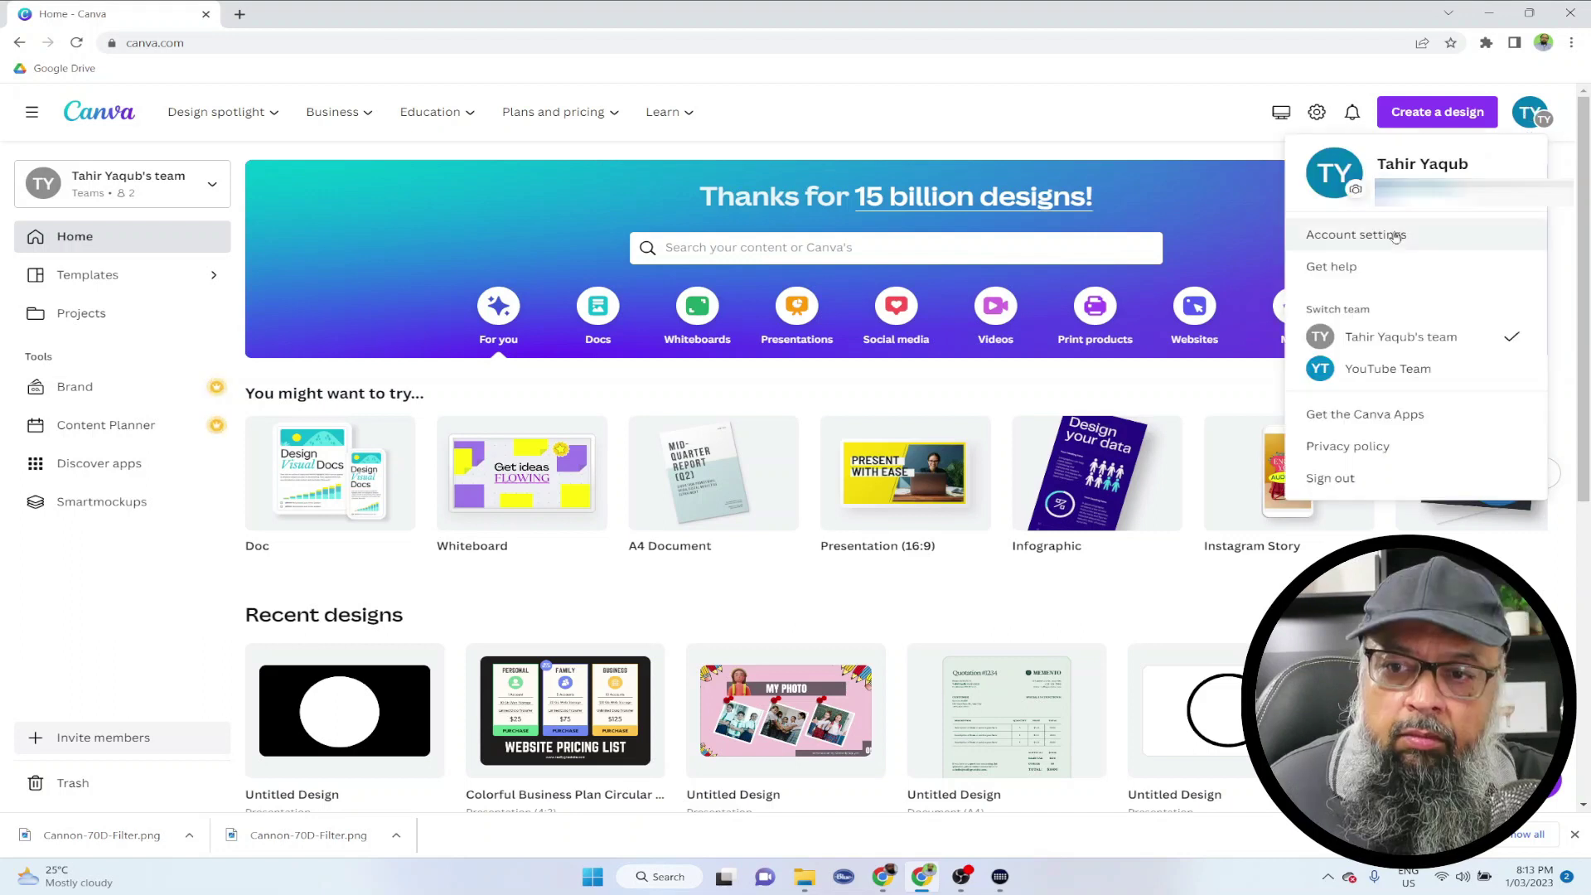
pyautogui.click(1388, 236)
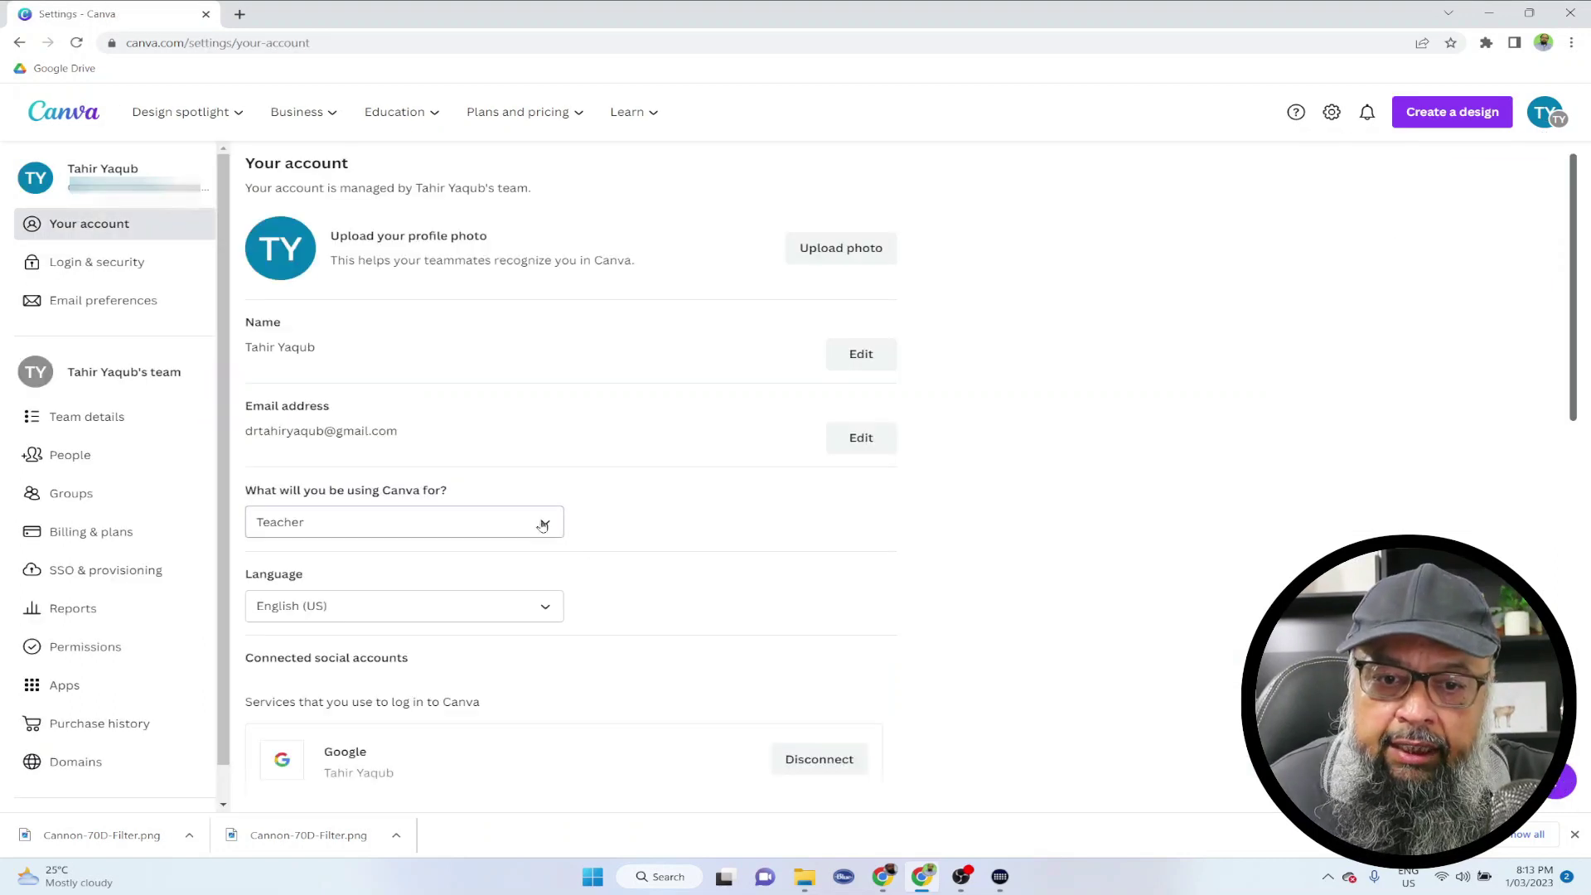
pyautogui.click(543, 524)
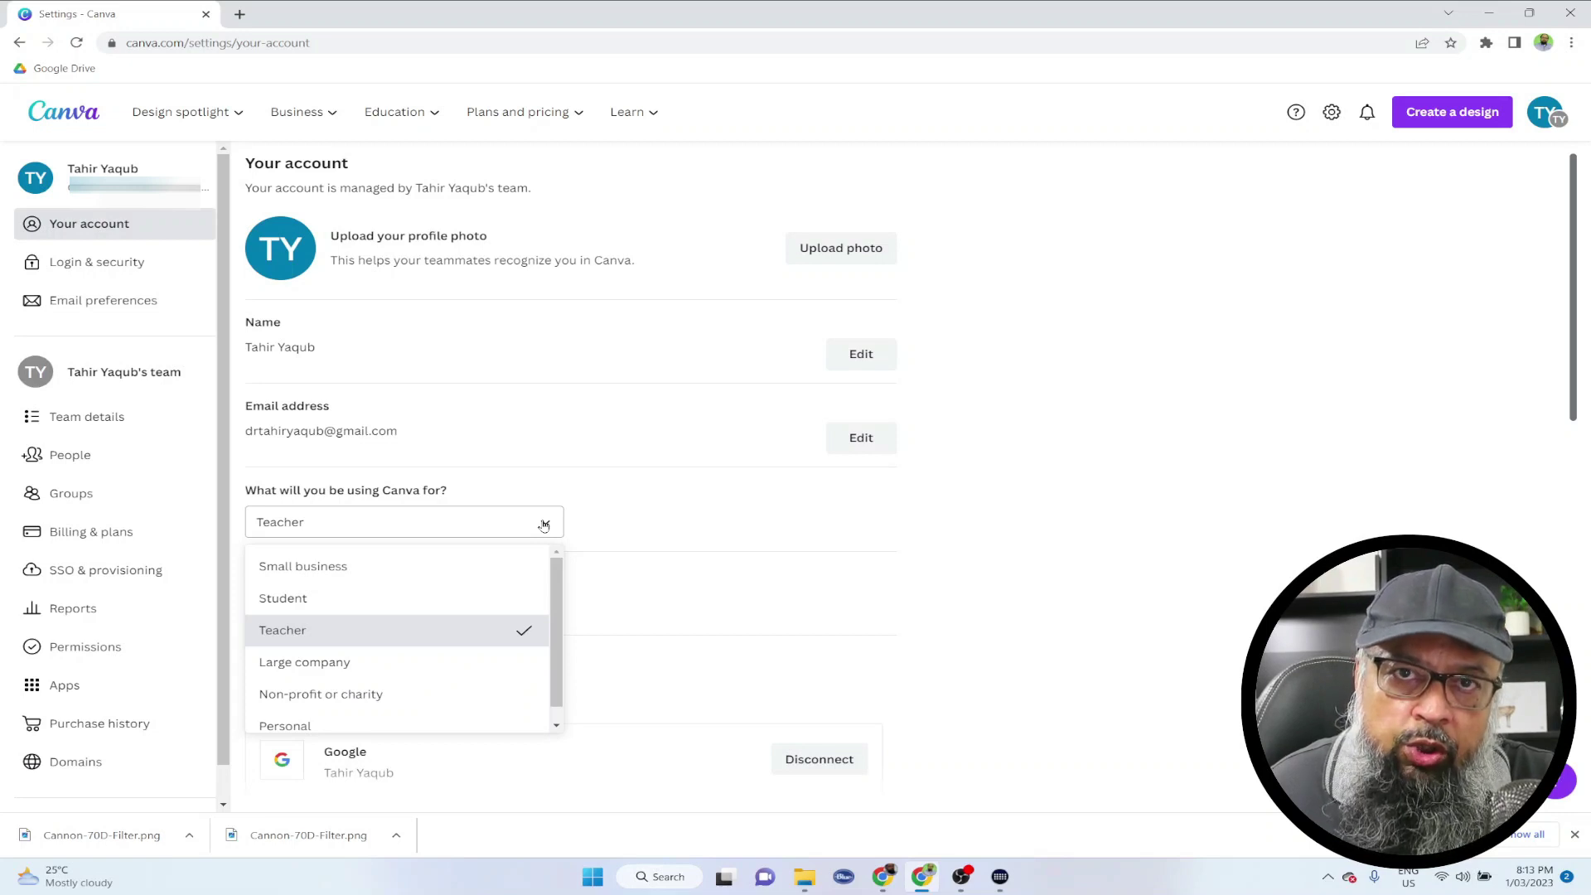
pyautogui.scroll(-1, 551, 603)
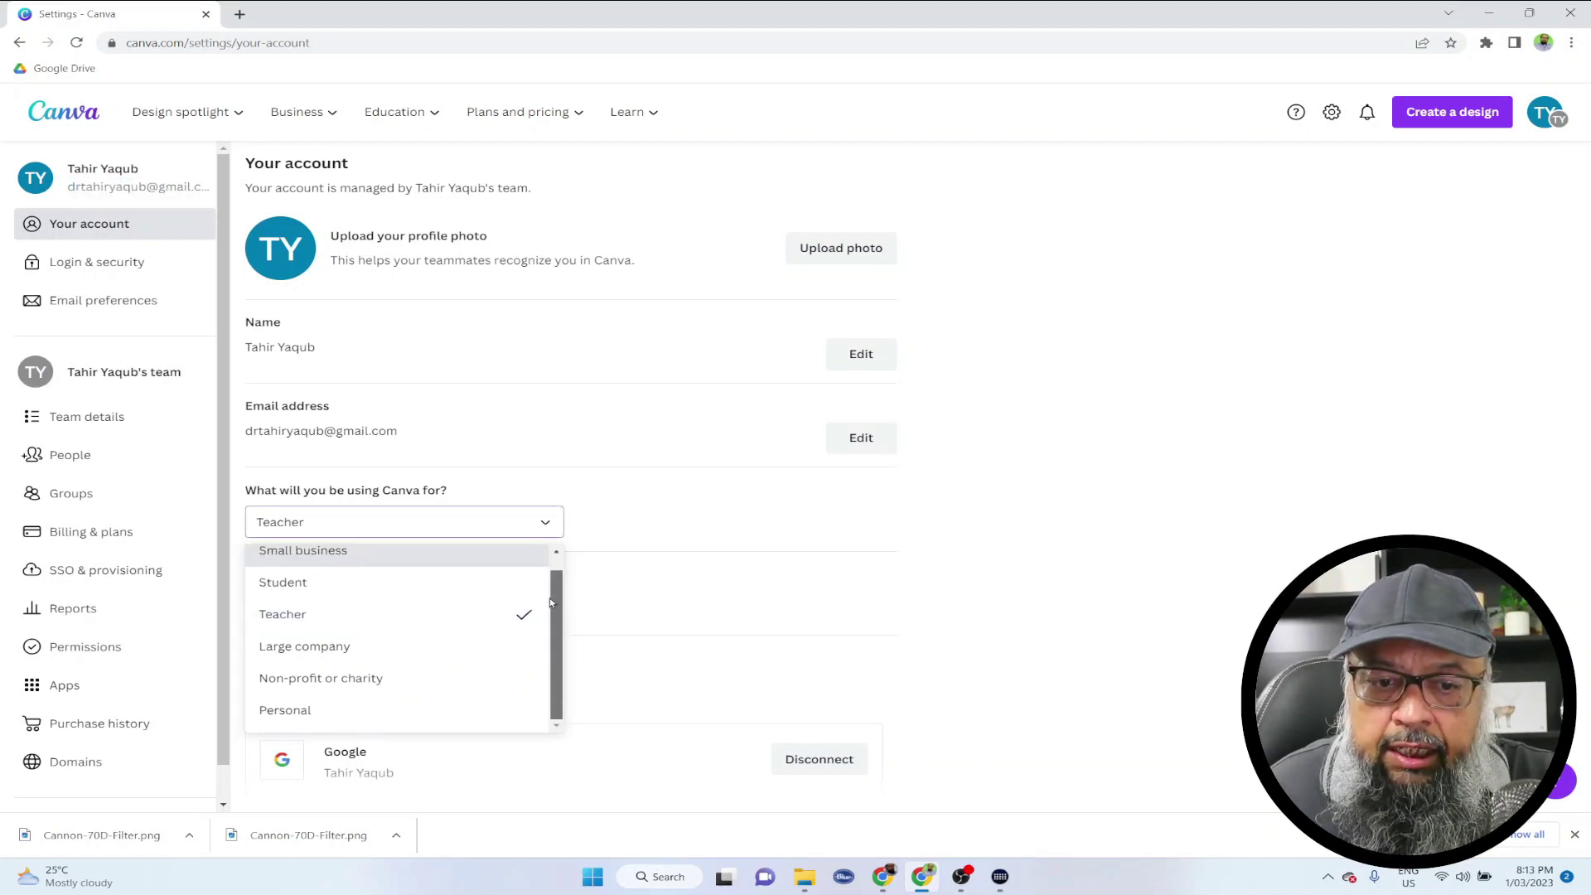
pyautogui.click(1057, 610)
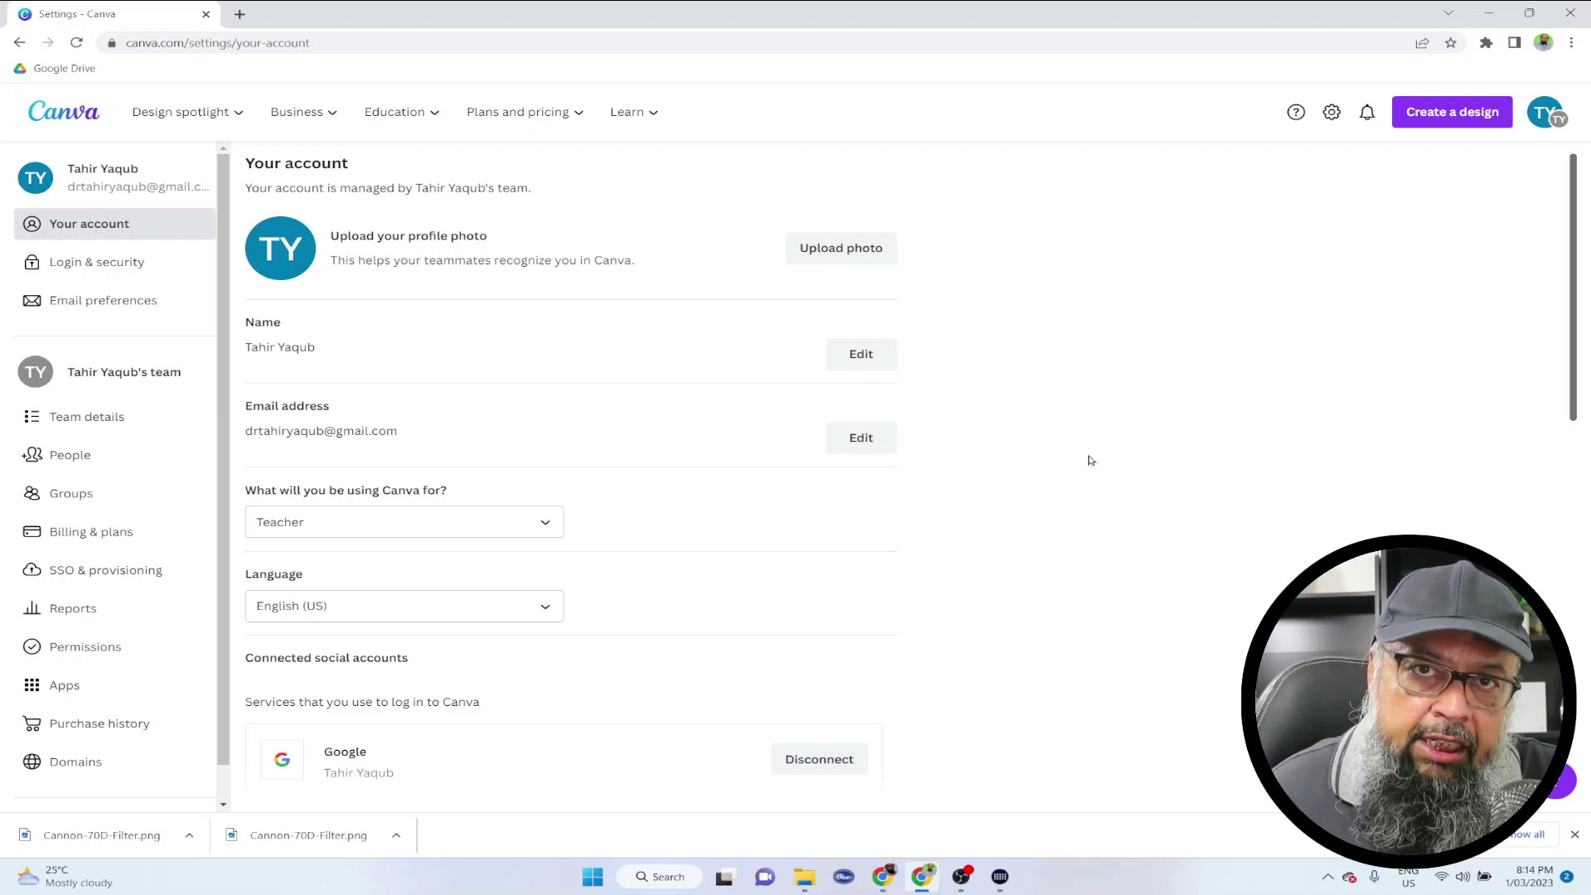
# Browse the design types available for a new design and examine the custom size's unit options.
pyautogui.click(1442, 122)
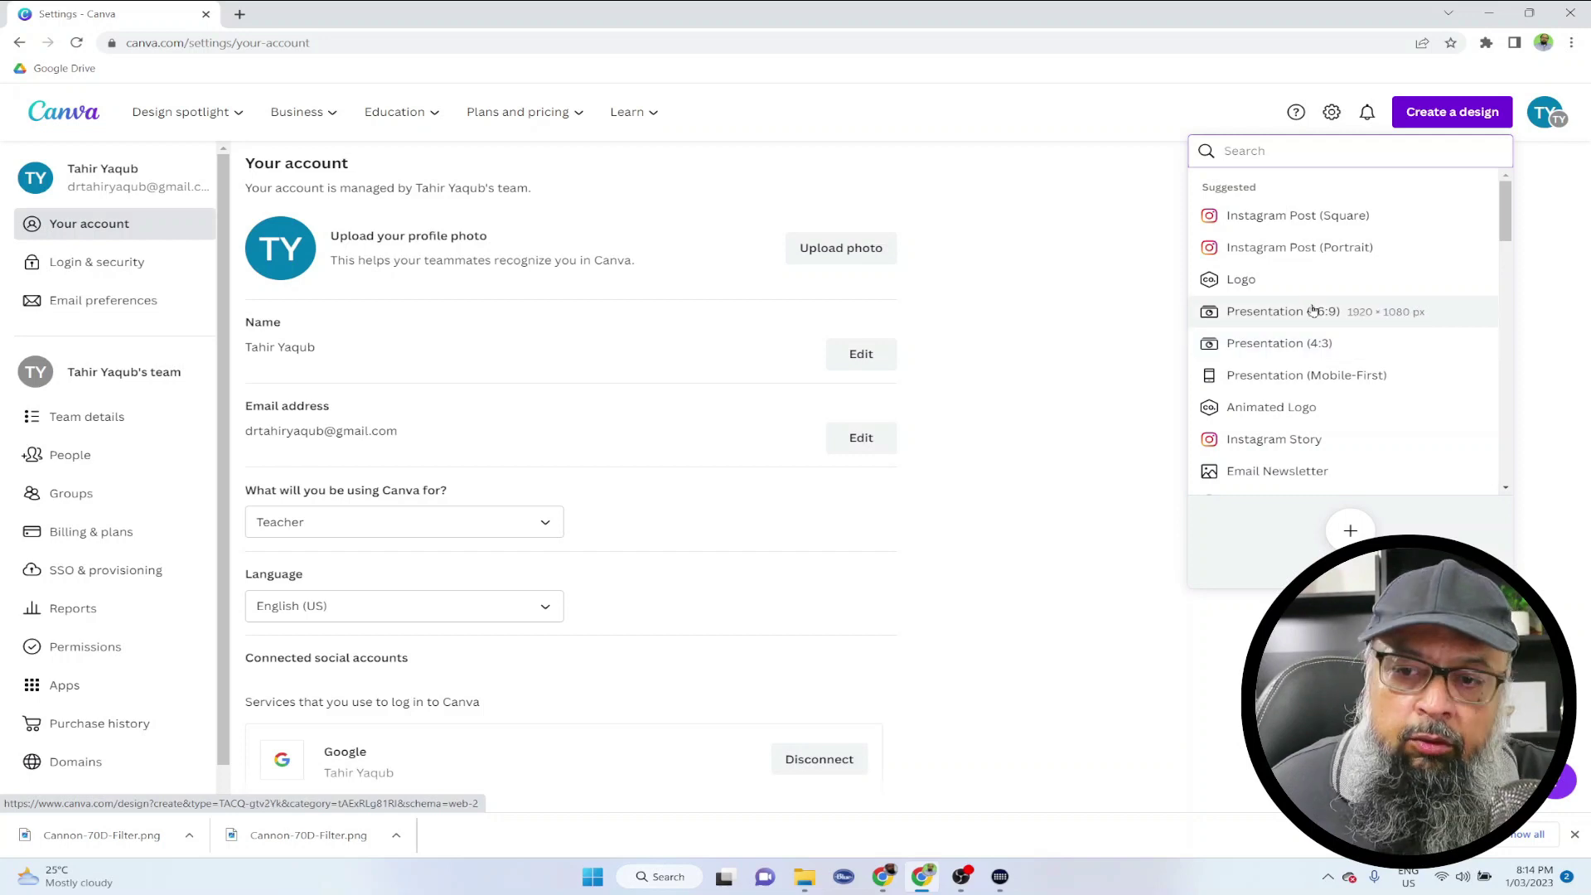
pyautogui.moveTo(1504, 222); pyautogui.dragTo(1499, 393)
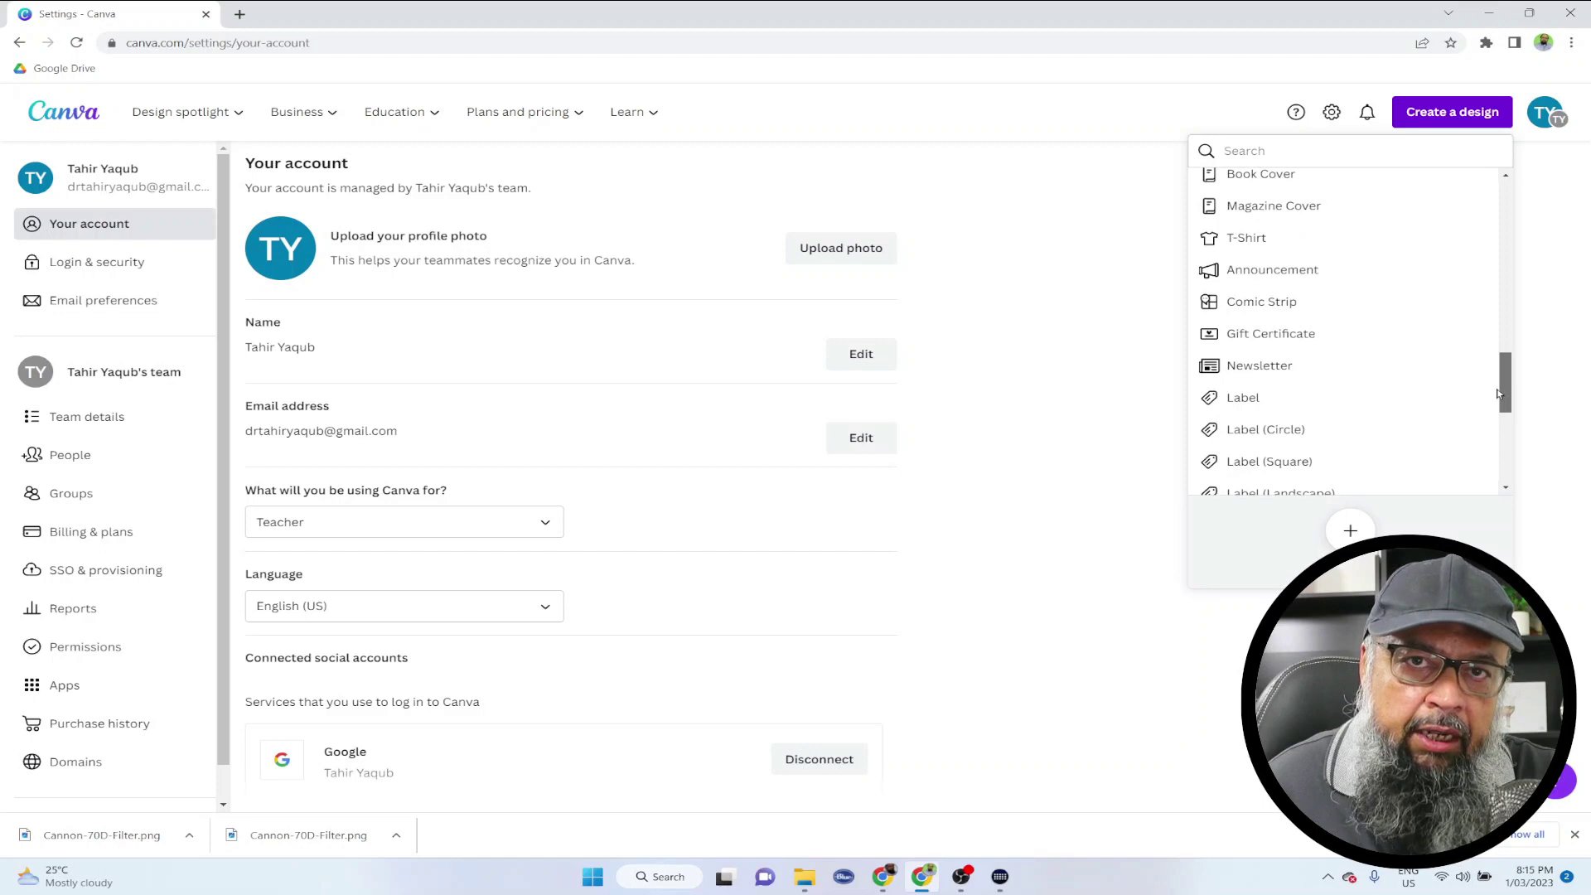
pyautogui.scroll(10, 1409, 331)
pyautogui.click(1350, 531)
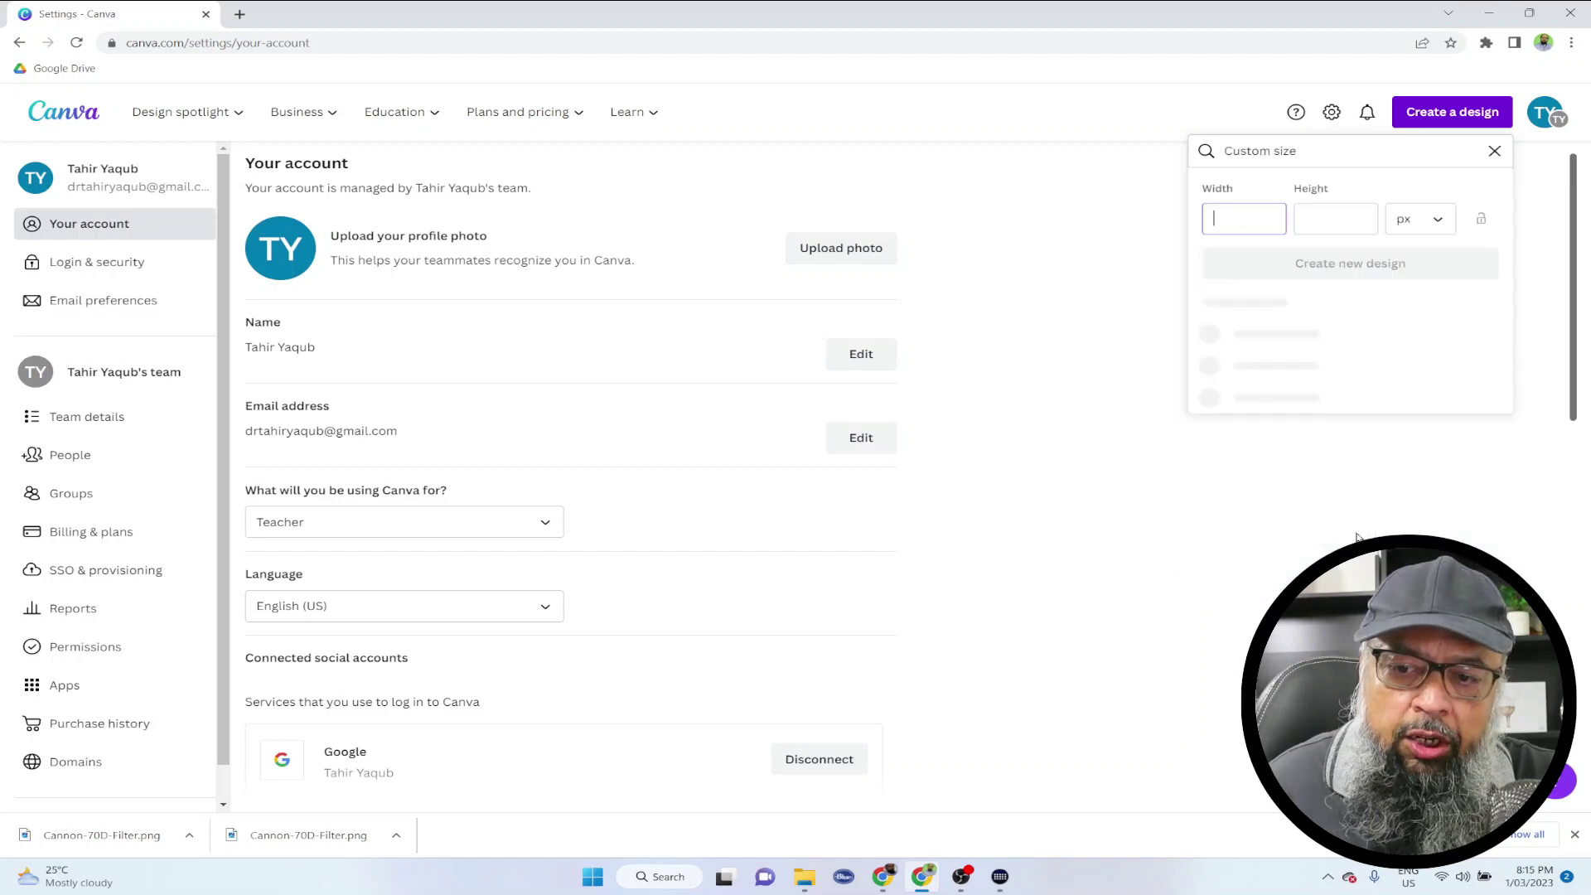
pyautogui.click(1442, 222)
pyautogui.click(1444, 224)
pyautogui.click(1446, 226)
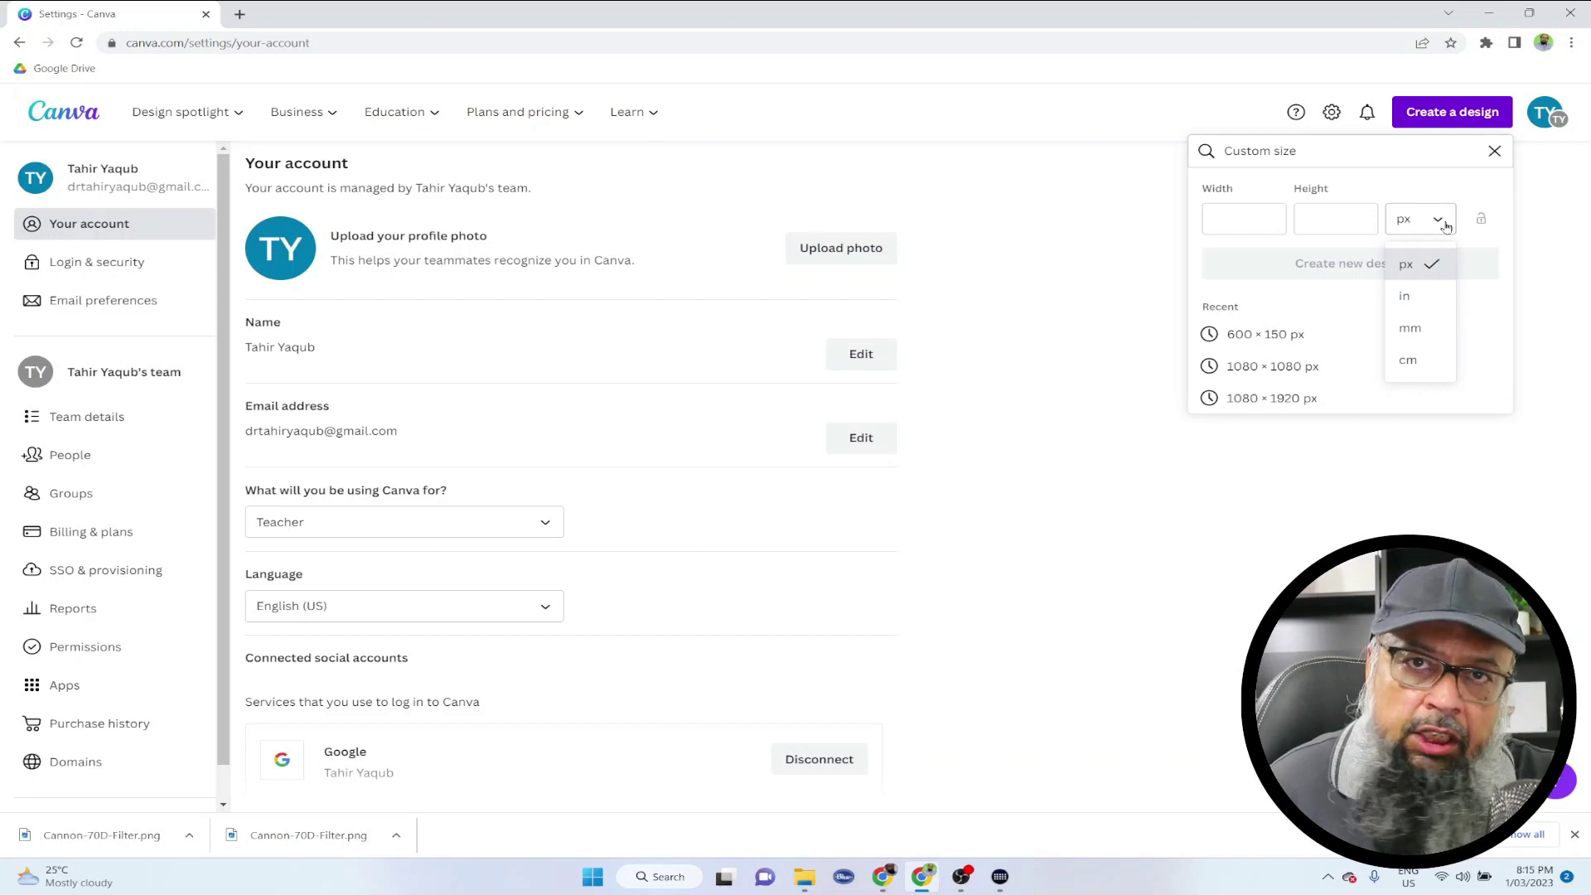
# Search the design types for "A4" and create a new A4 Document.
pyautogui.click(1354, 141)
pyautogui.write('A4')
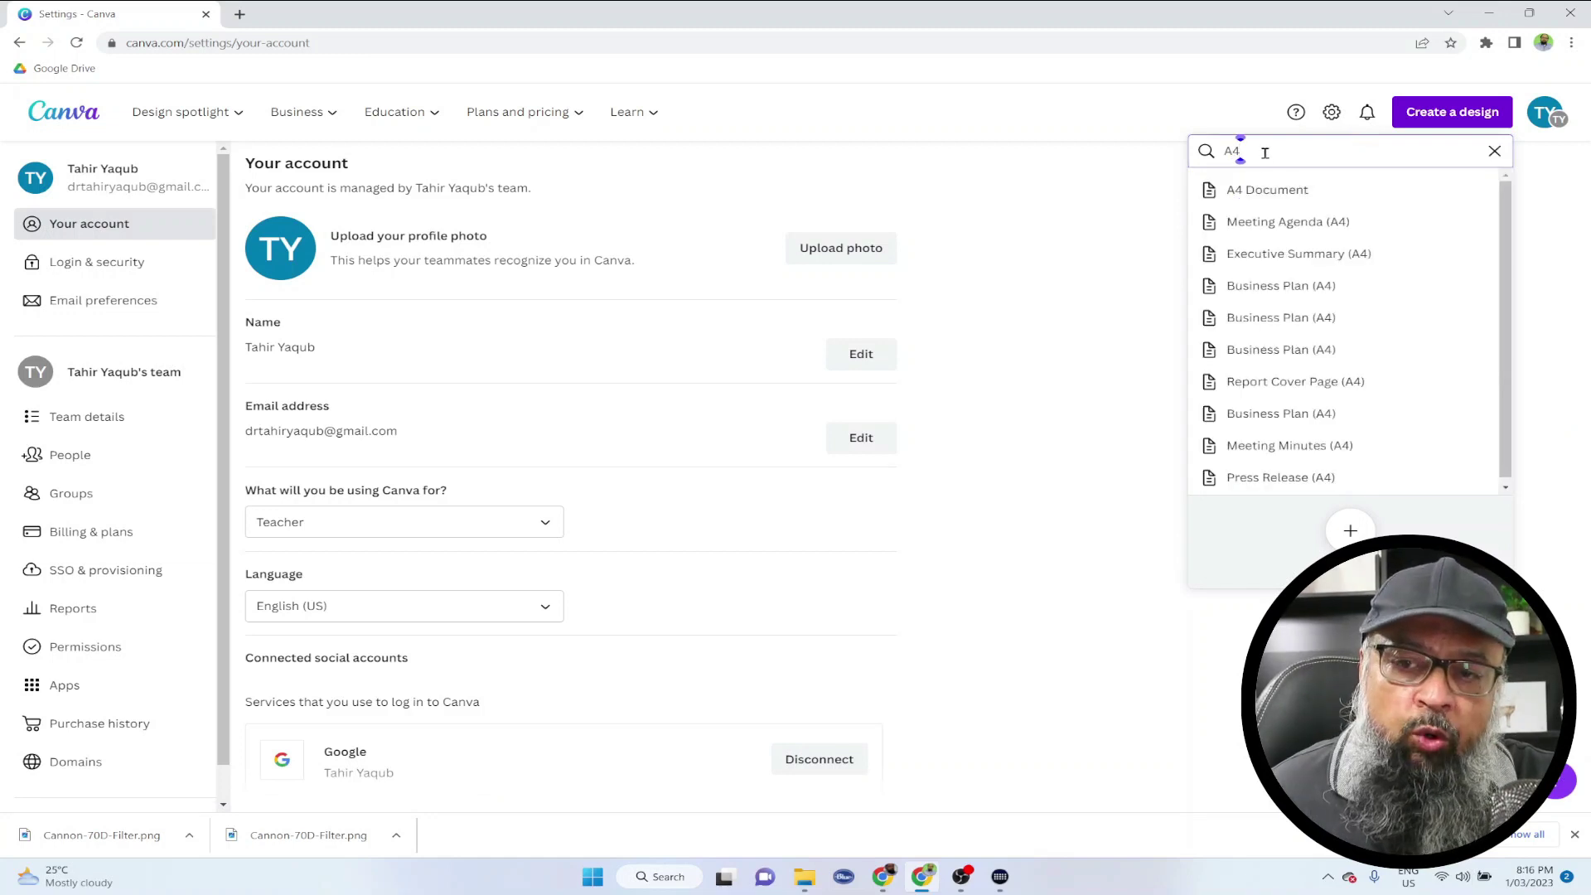
pyautogui.click(1278, 193)
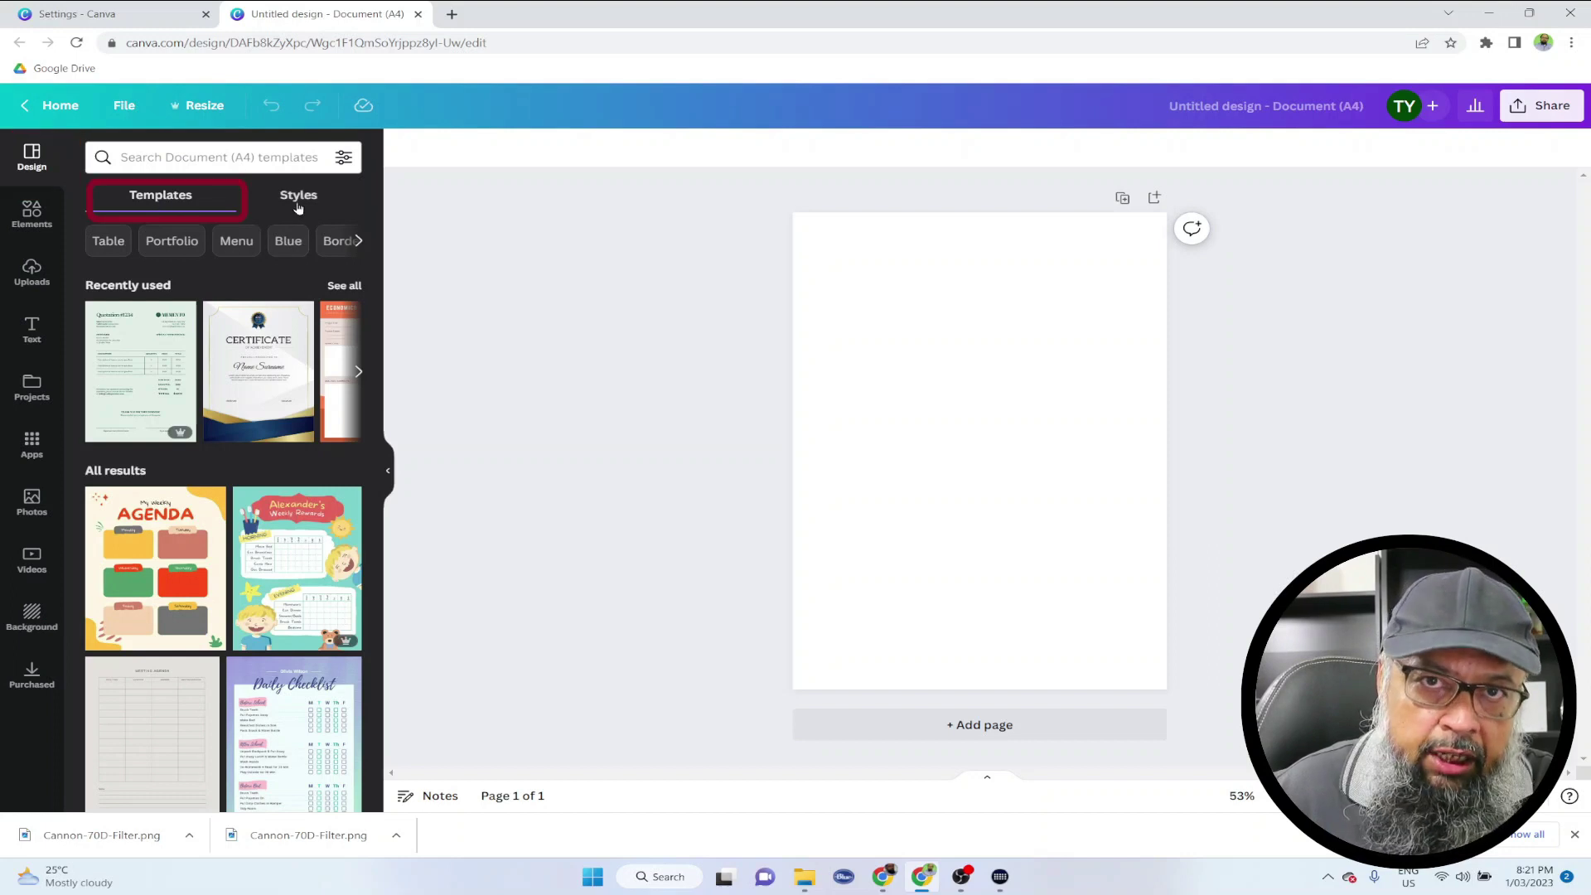
# Search the templates for "lesson plans" and apply the blue Weekly Lesson Plan template with the geometric footer pattern.
pyautogui.click(167, 157)
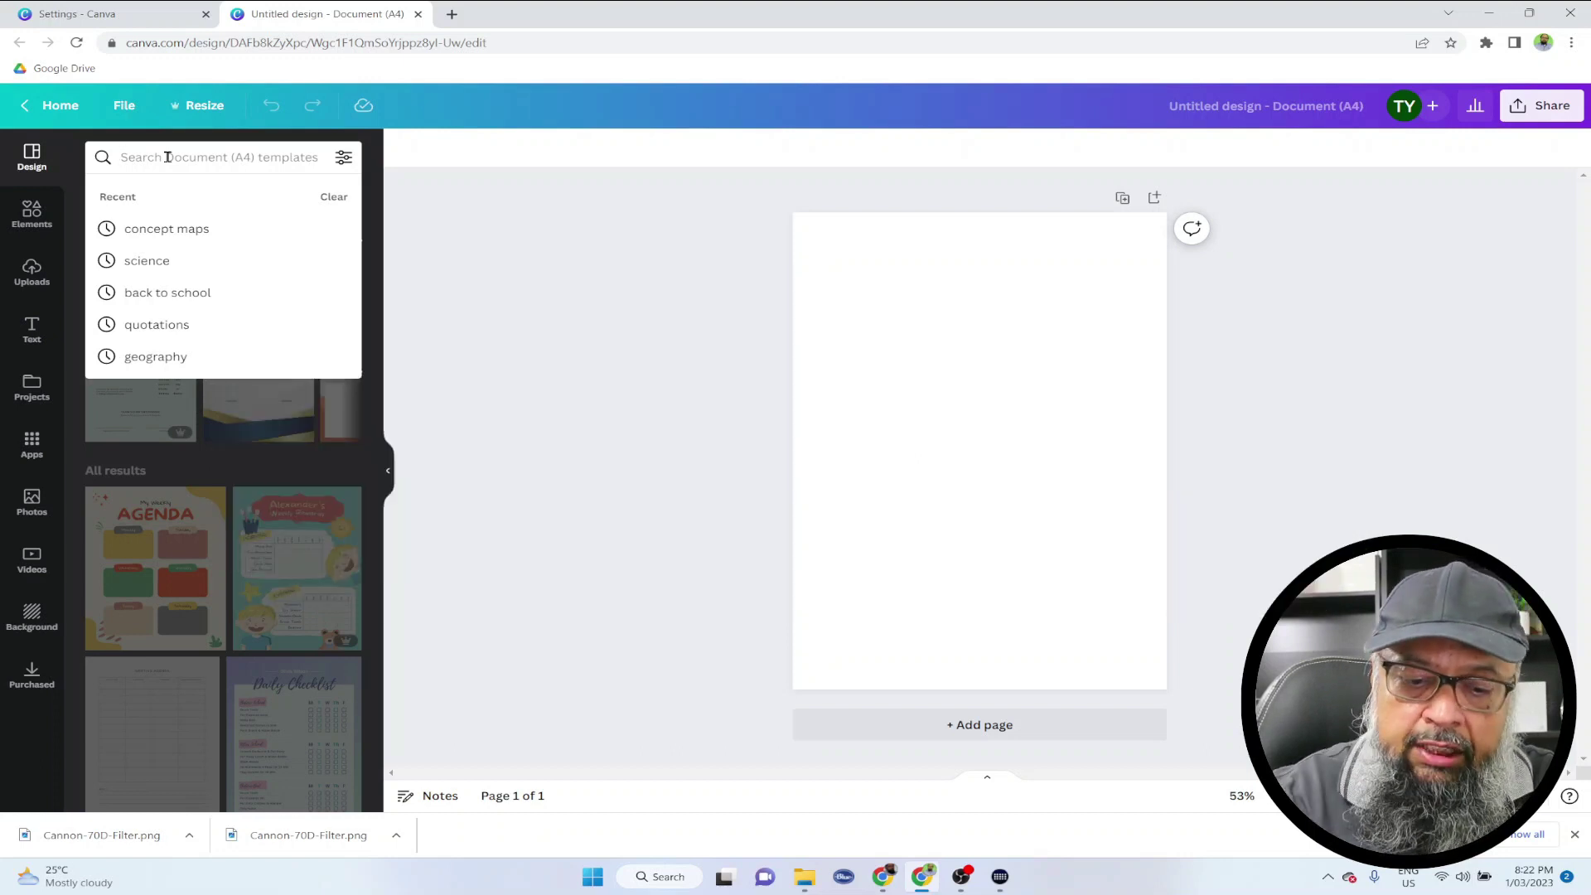
pyautogui.write('lesson')
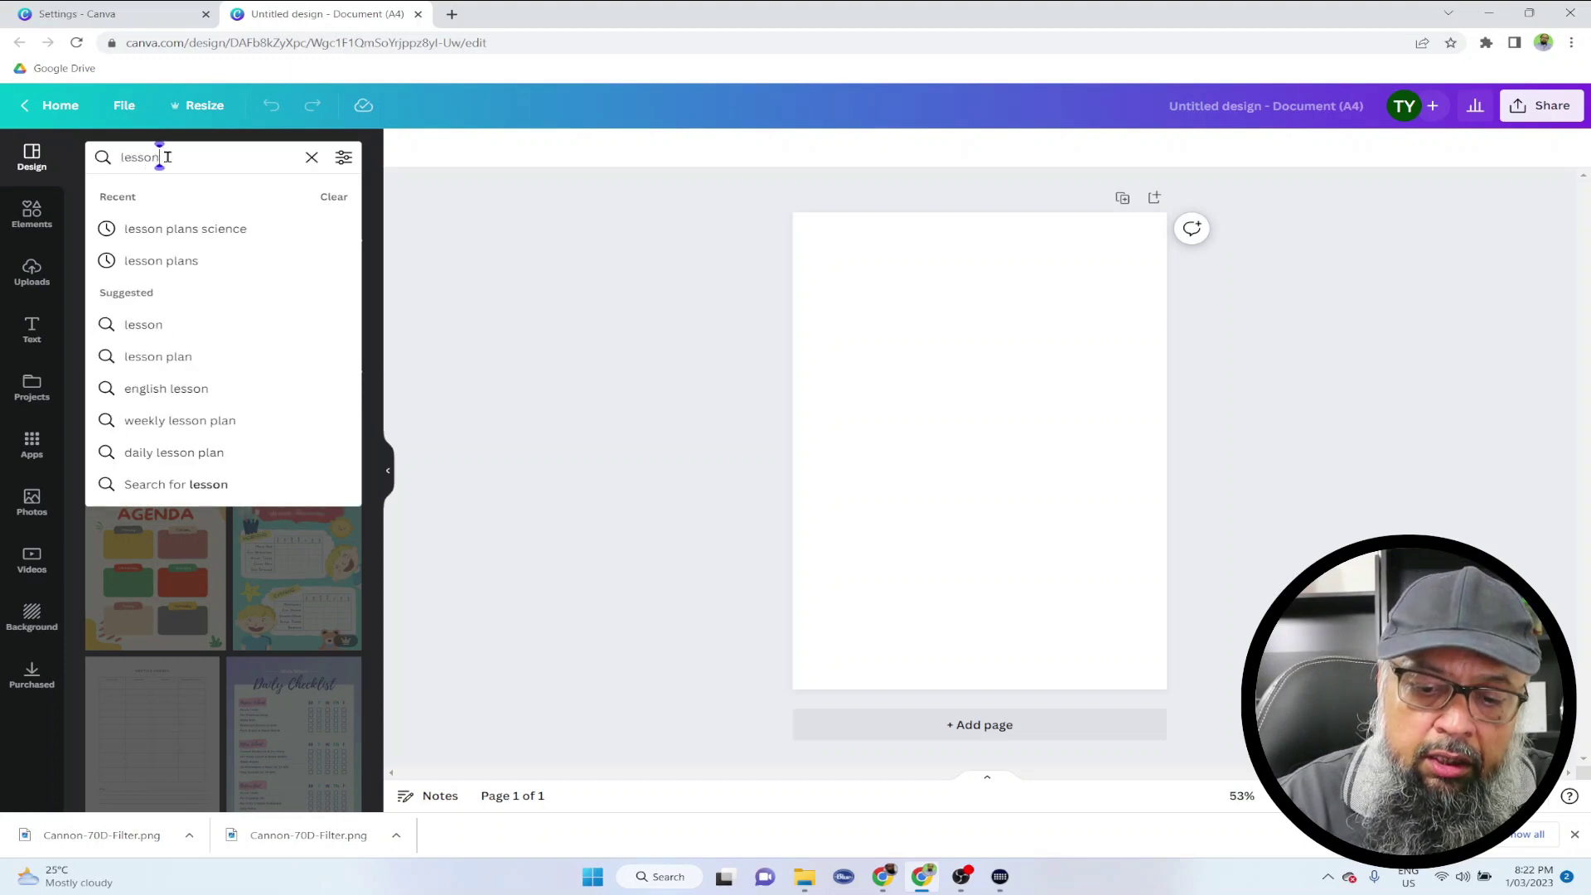
pyautogui.write(' plans')
pyautogui.press('Return')
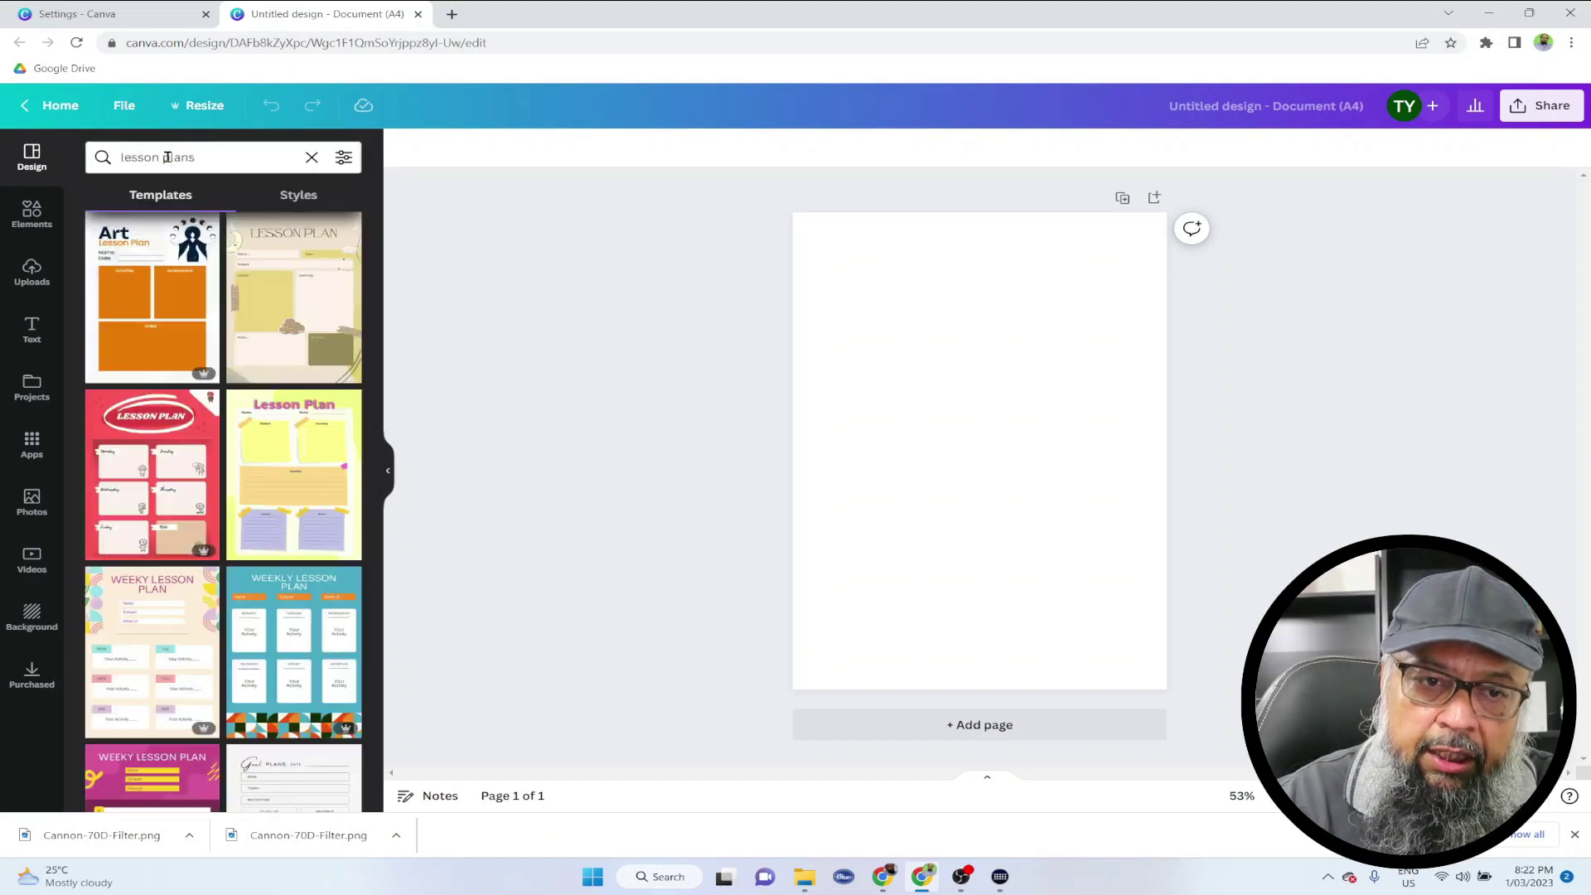
pyautogui.click(318, 636)
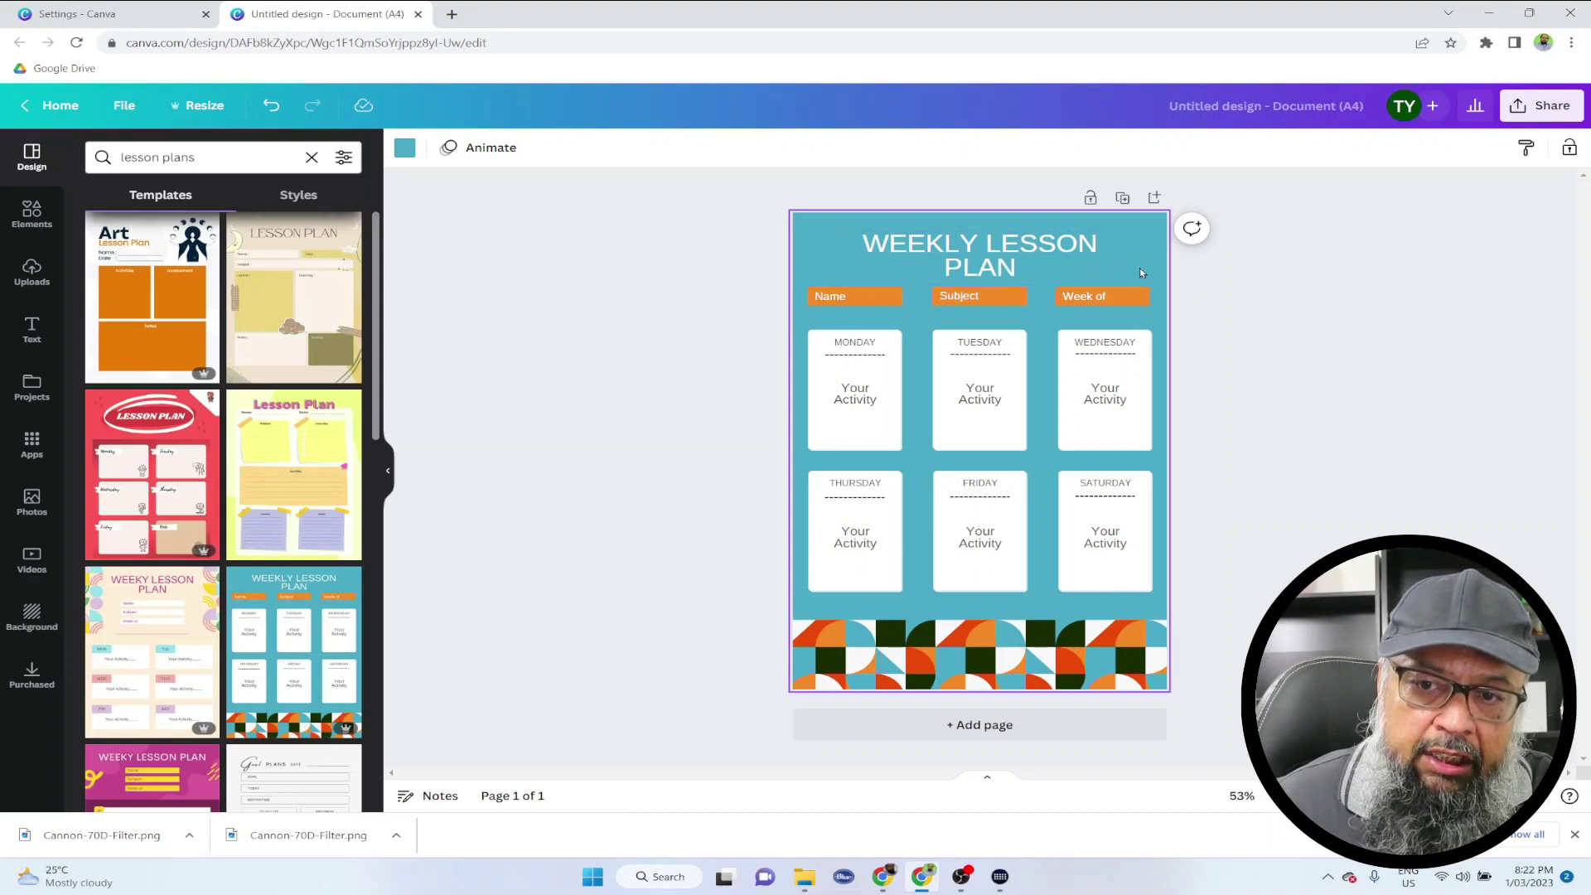
# Try the light mint brand palette color on the page background and undo the change.
pyautogui.click(406, 157)
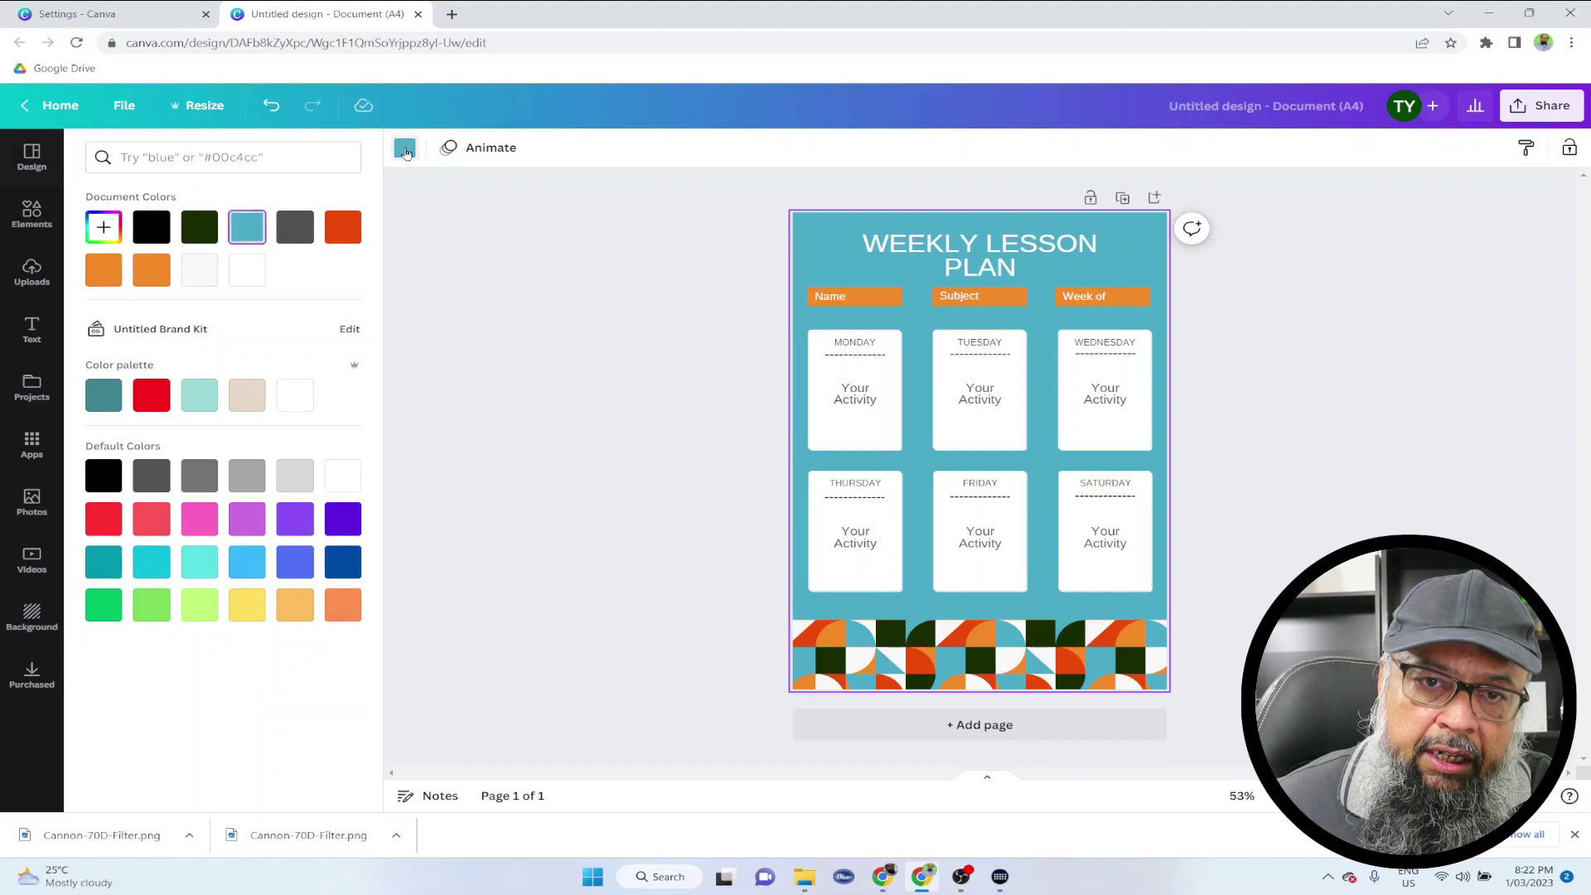
pyautogui.click(213, 408)
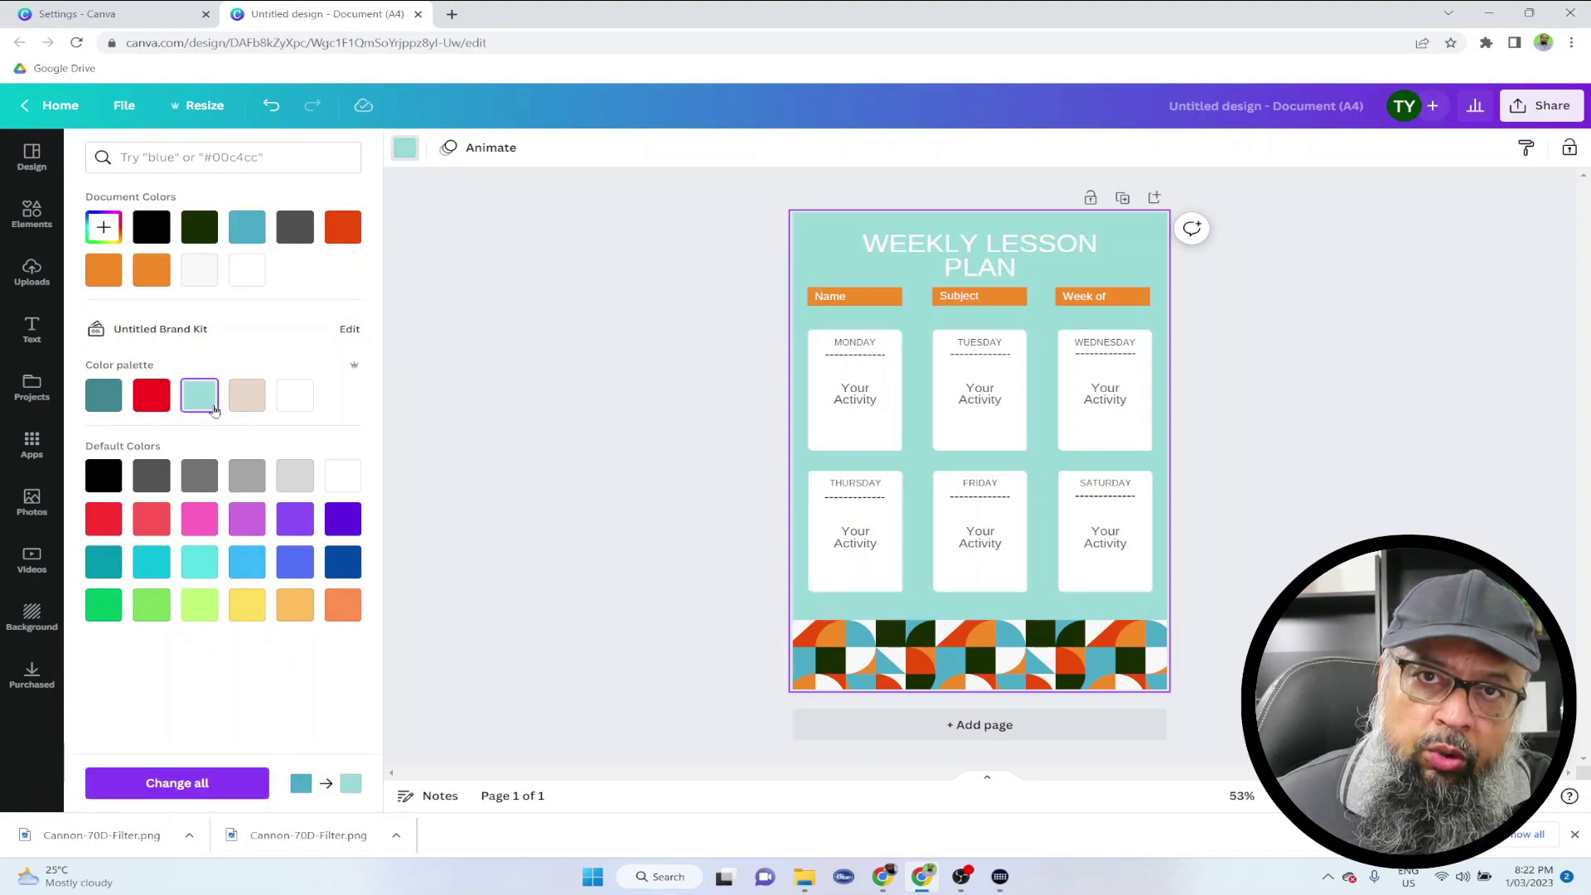
pyautogui.hotkey('ctrl', 'z')
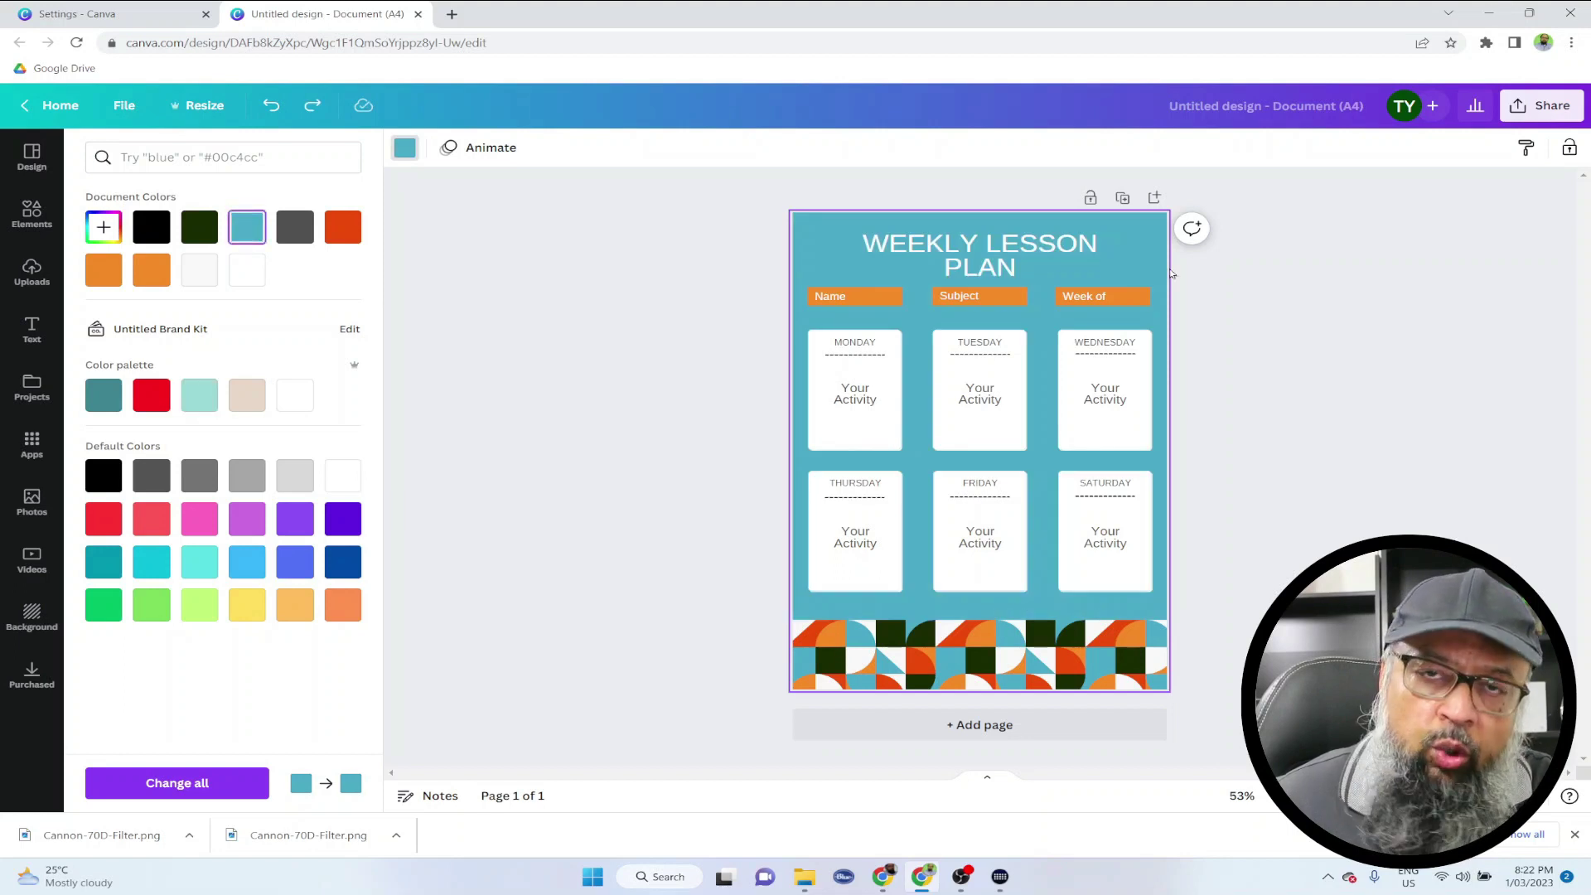
# Apply the Place Value template from a search for "worksheets" and open the design's sharing options.
pyautogui.click(31, 156)
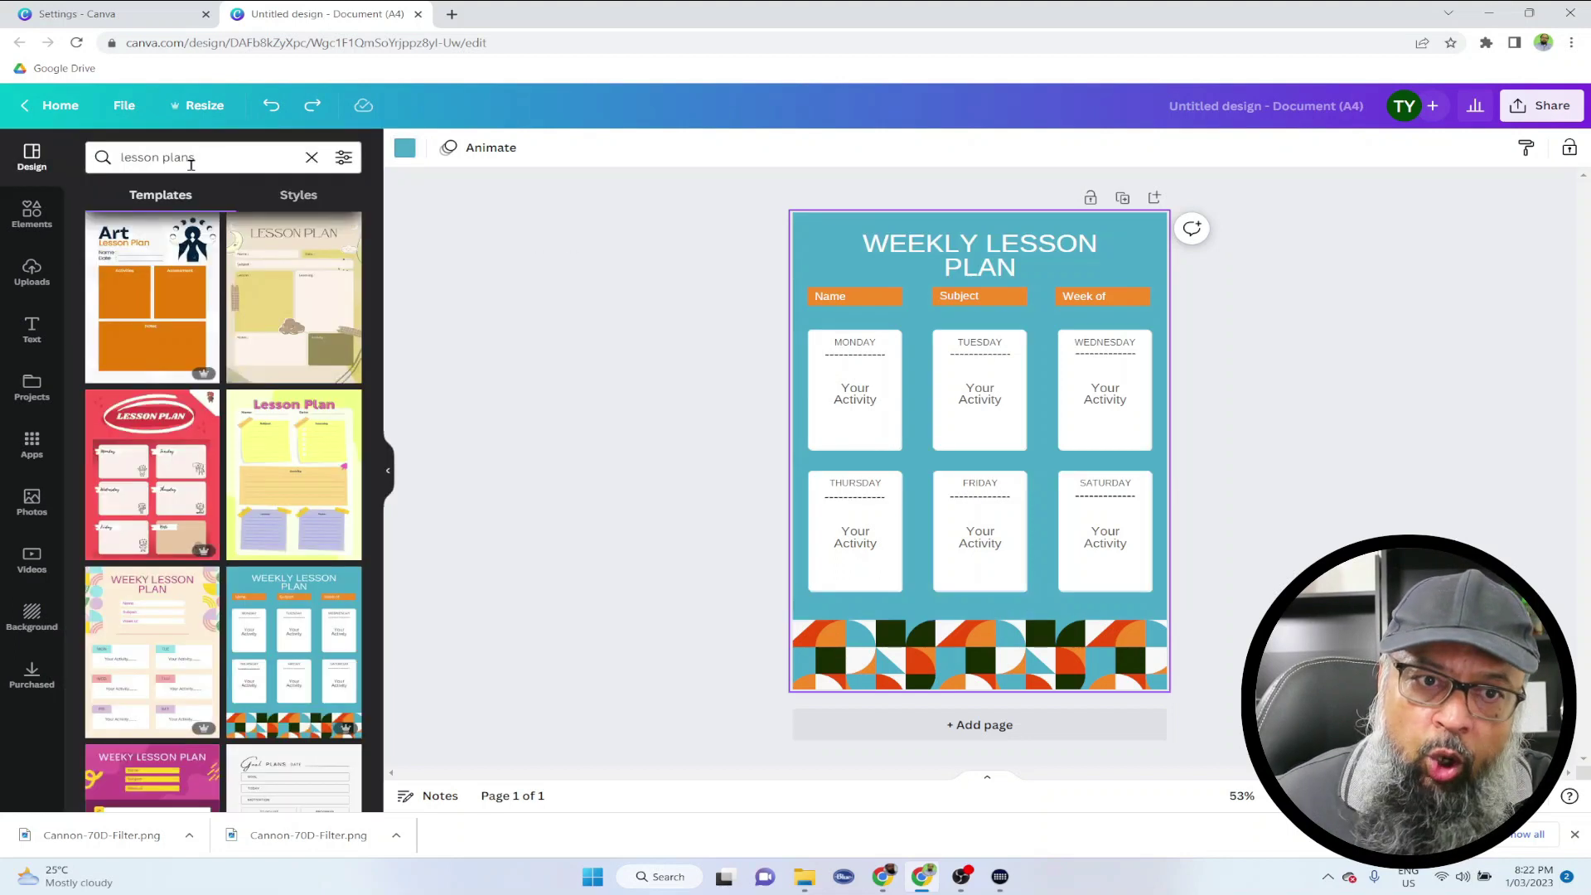
pyautogui.click(251, 156)
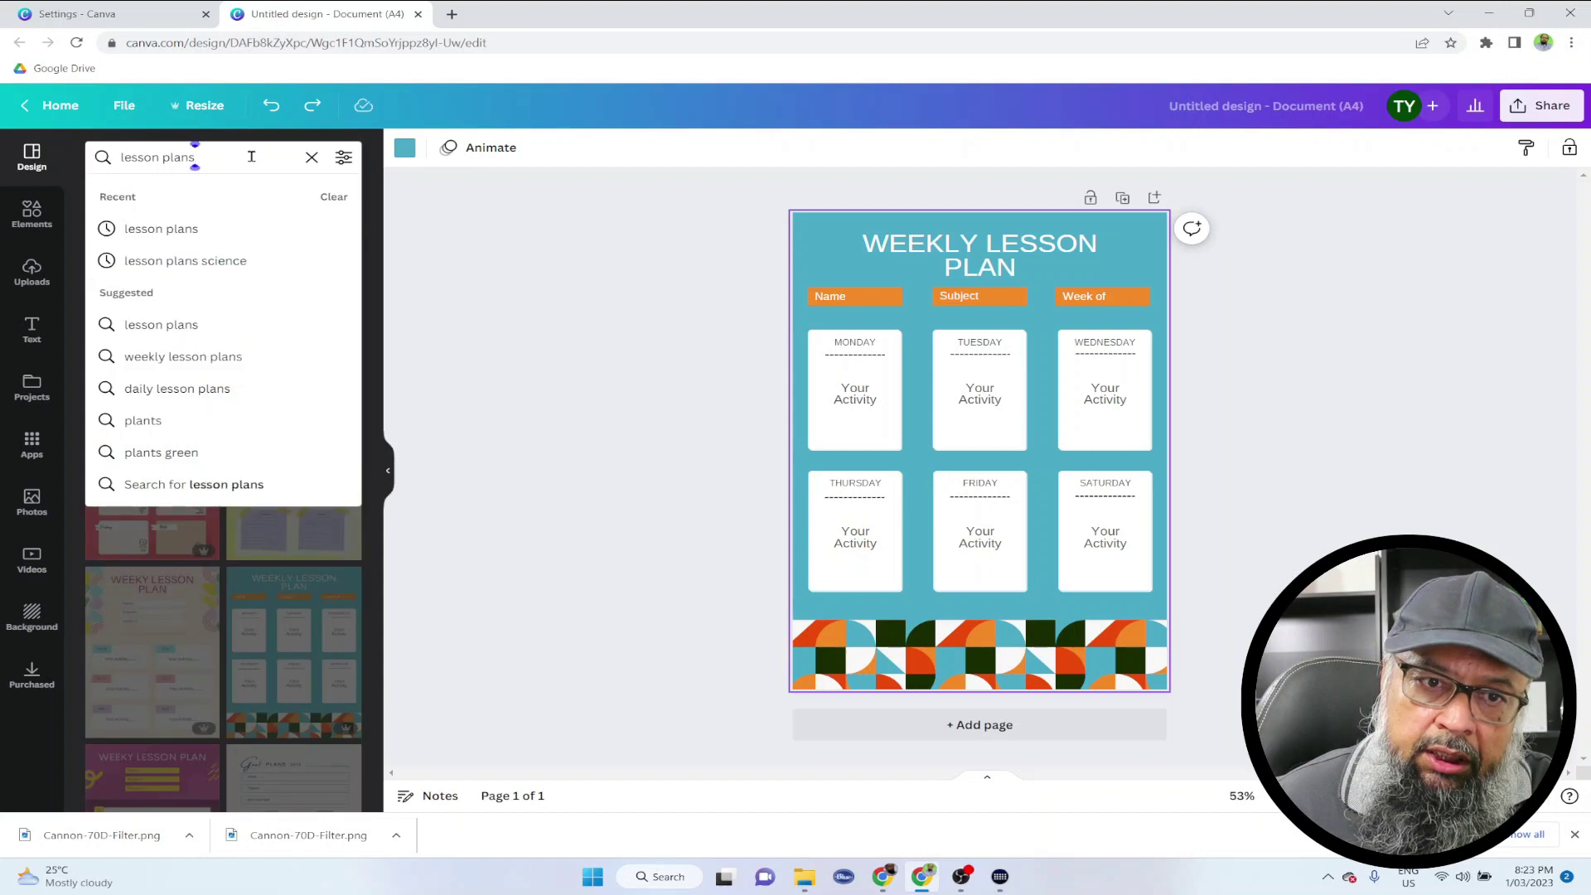
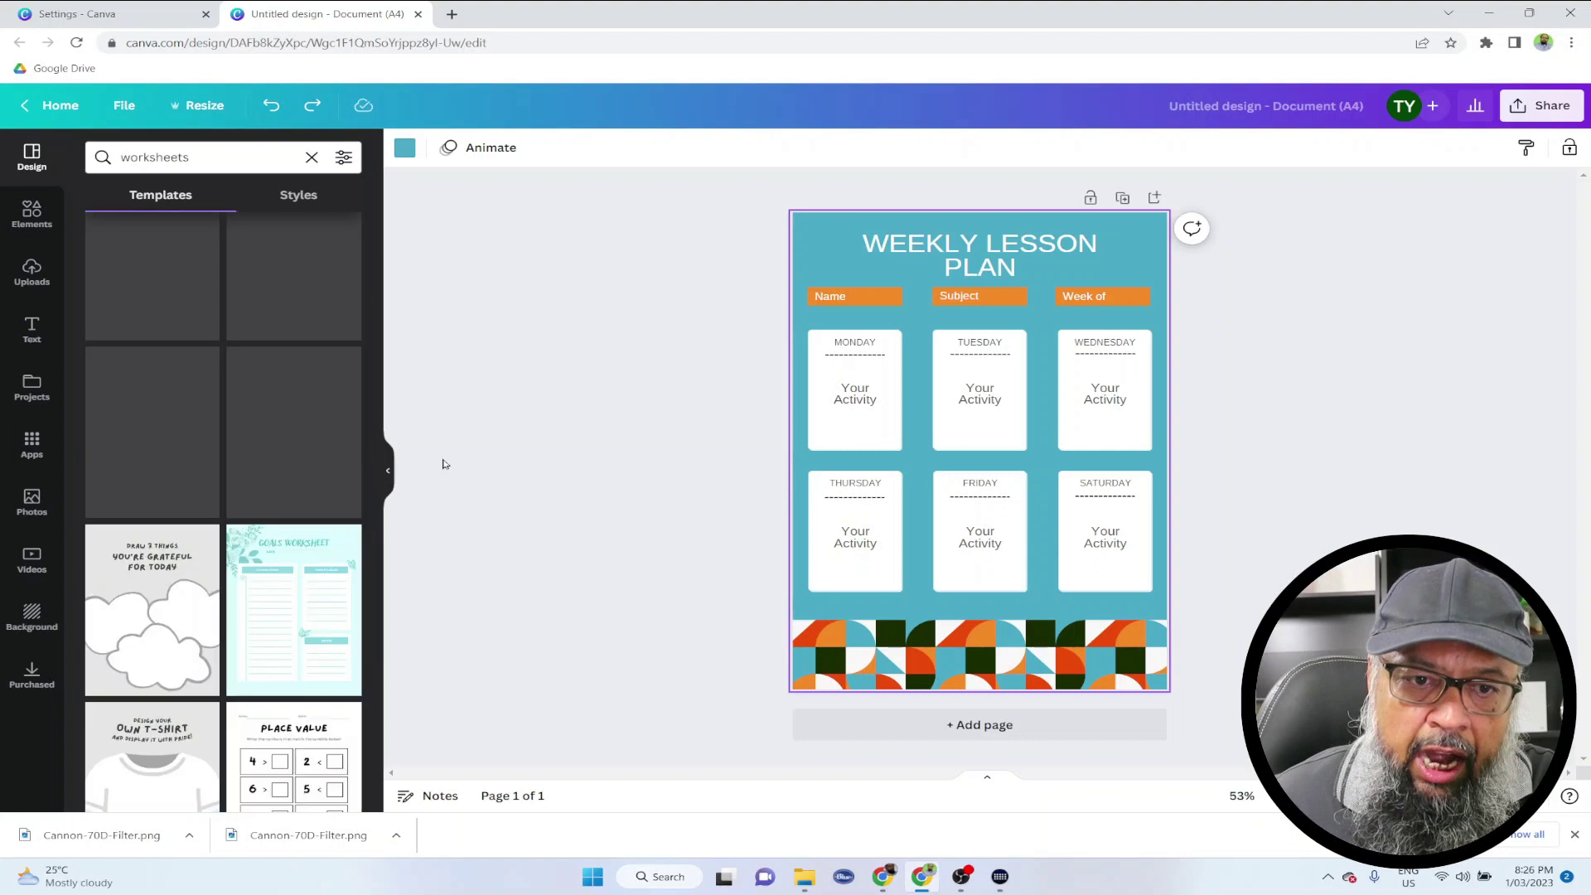
pyautogui.click(327, 772)
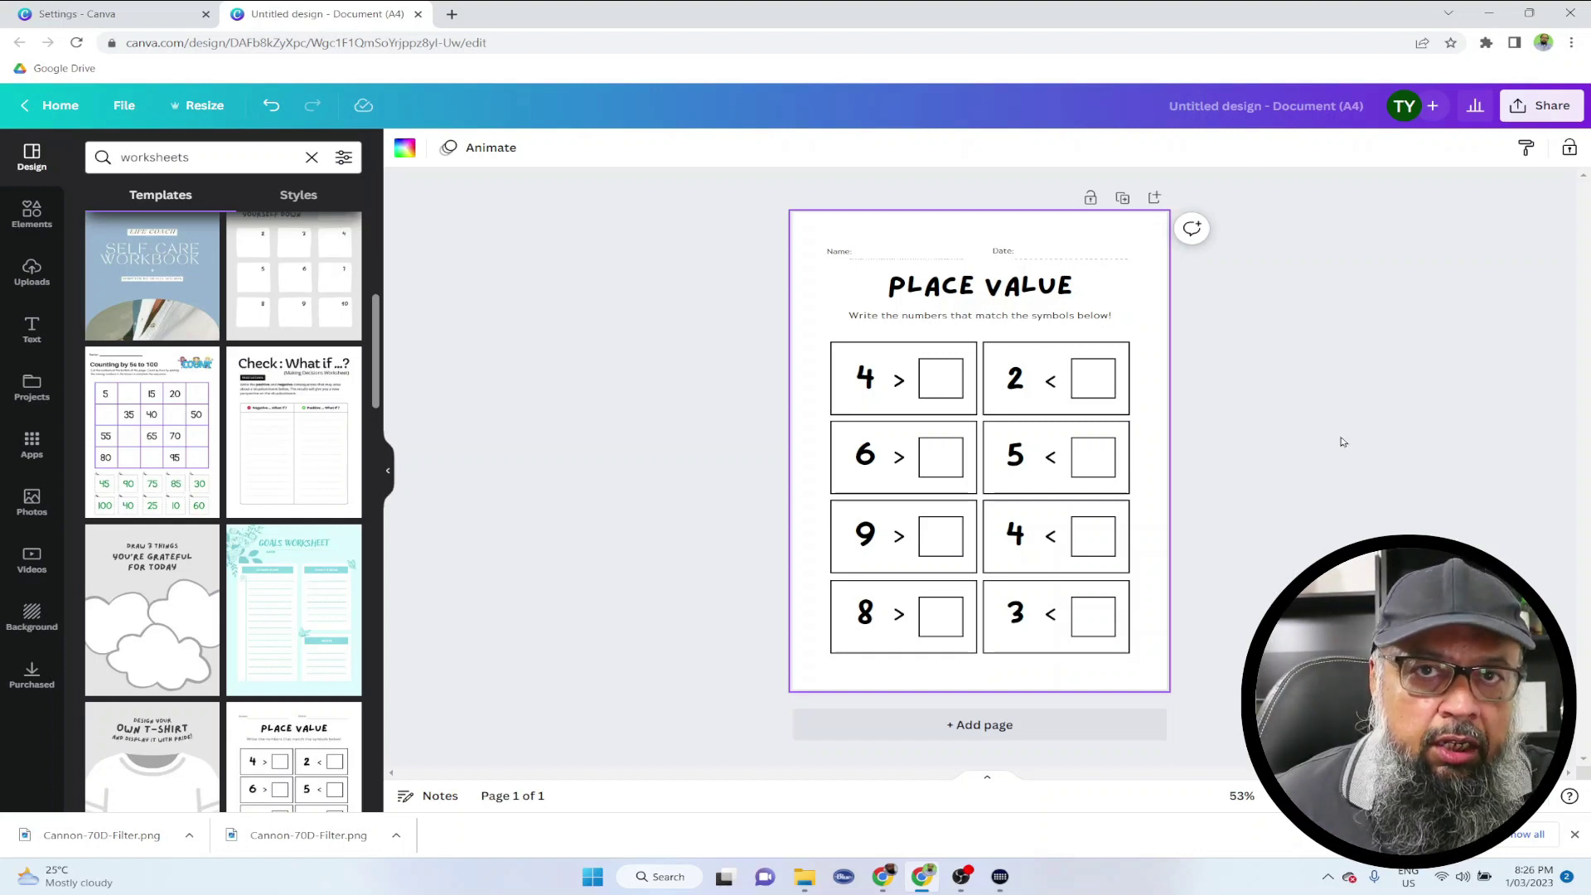
pyautogui.click(1542, 106)
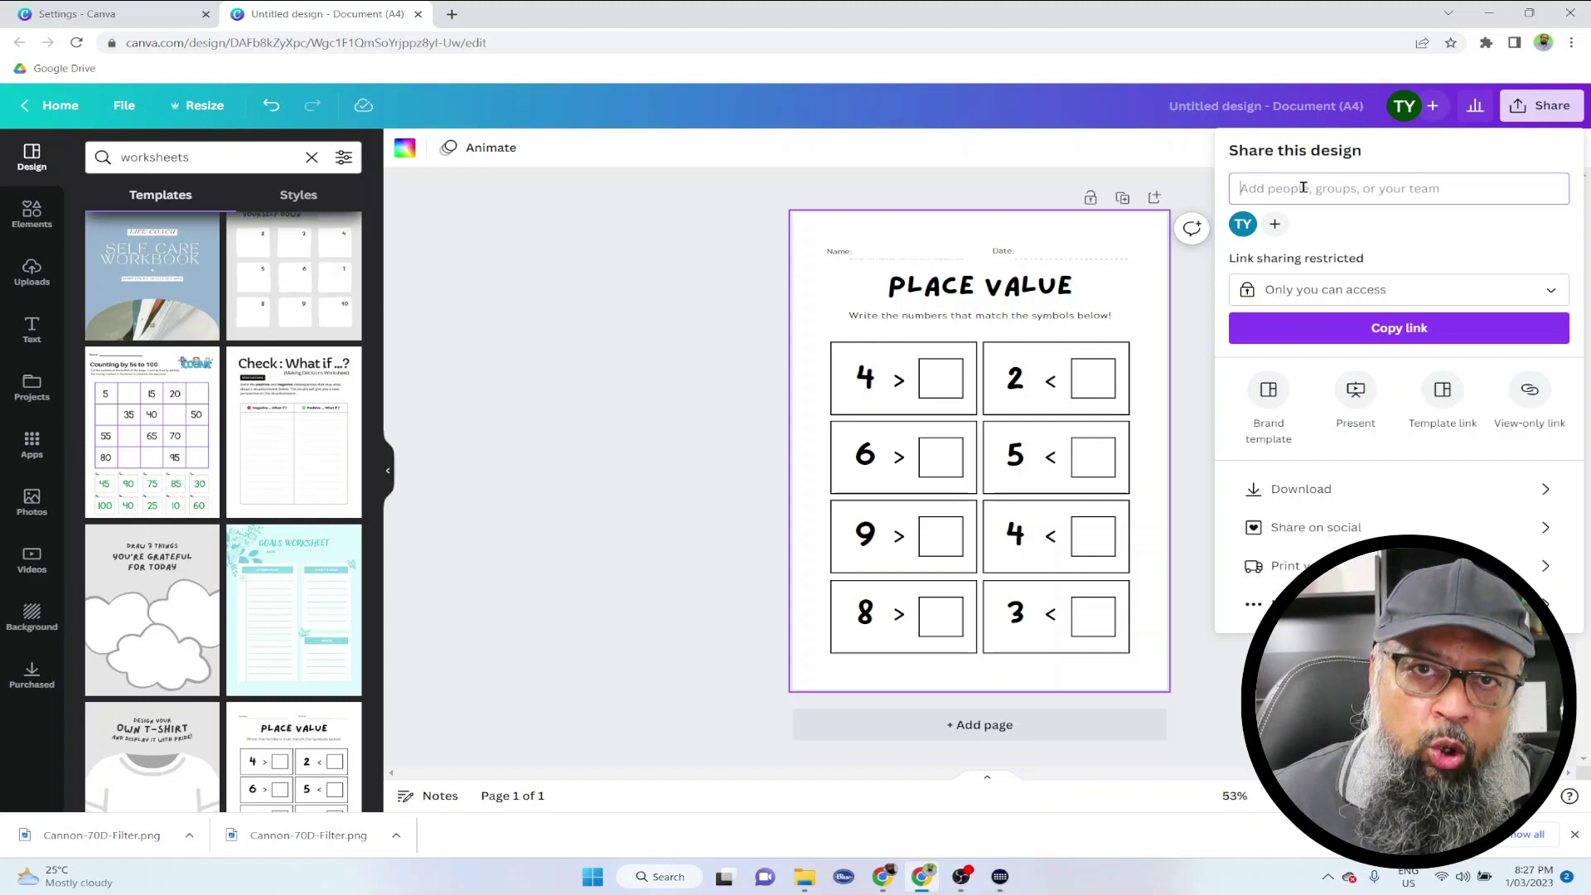
# Search the templates for "coloring" and apply the Bookmarks for You to Color template to the page.
pyautogui.click(311, 157)
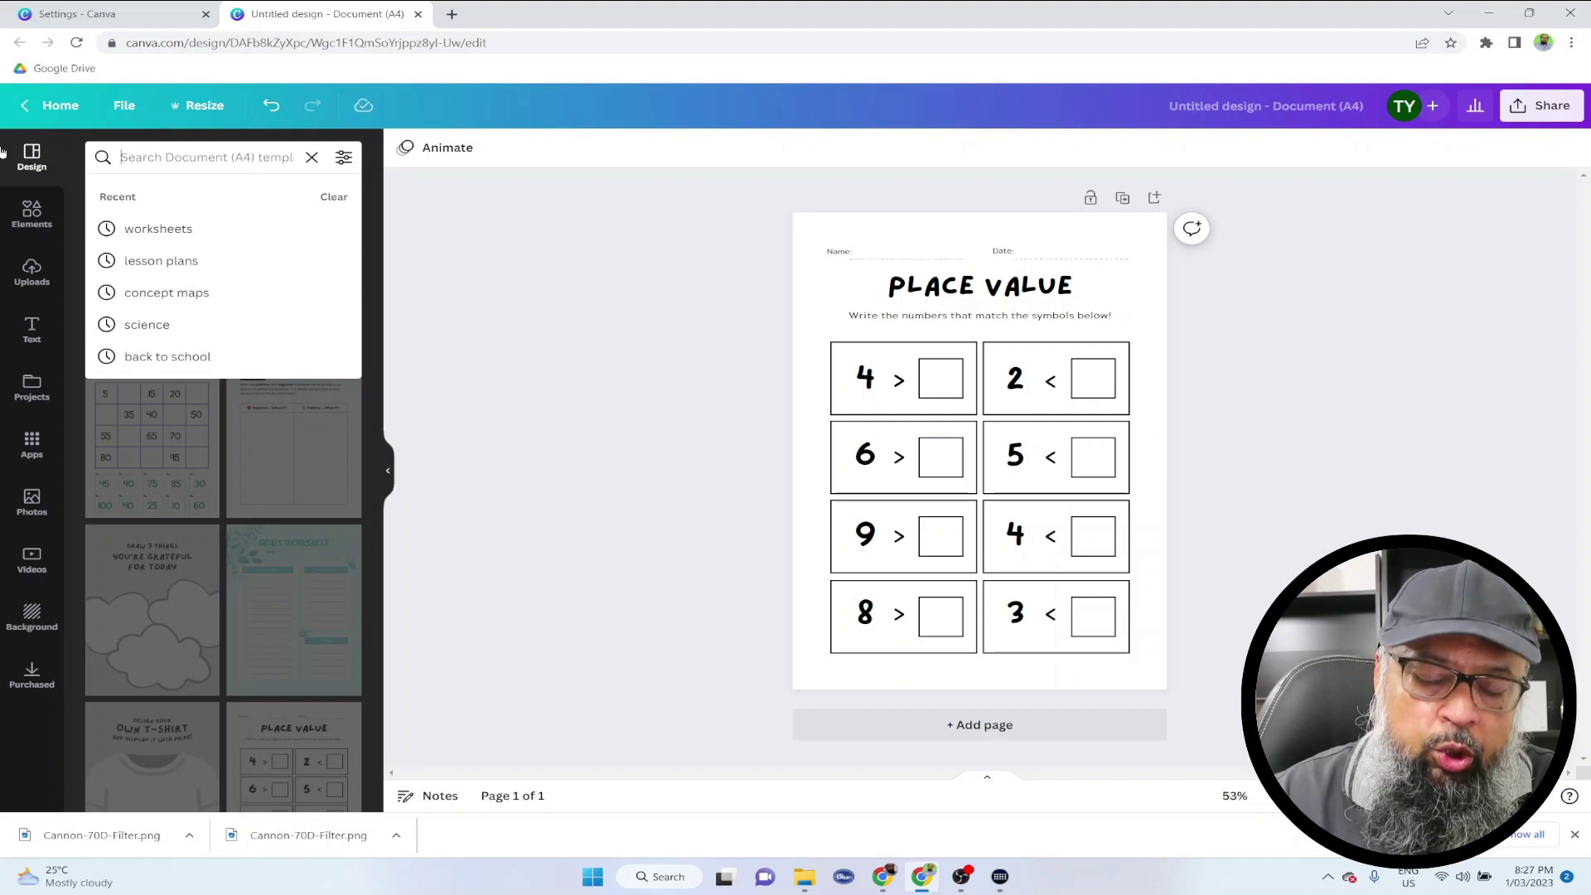
pyautogui.write('coloring')
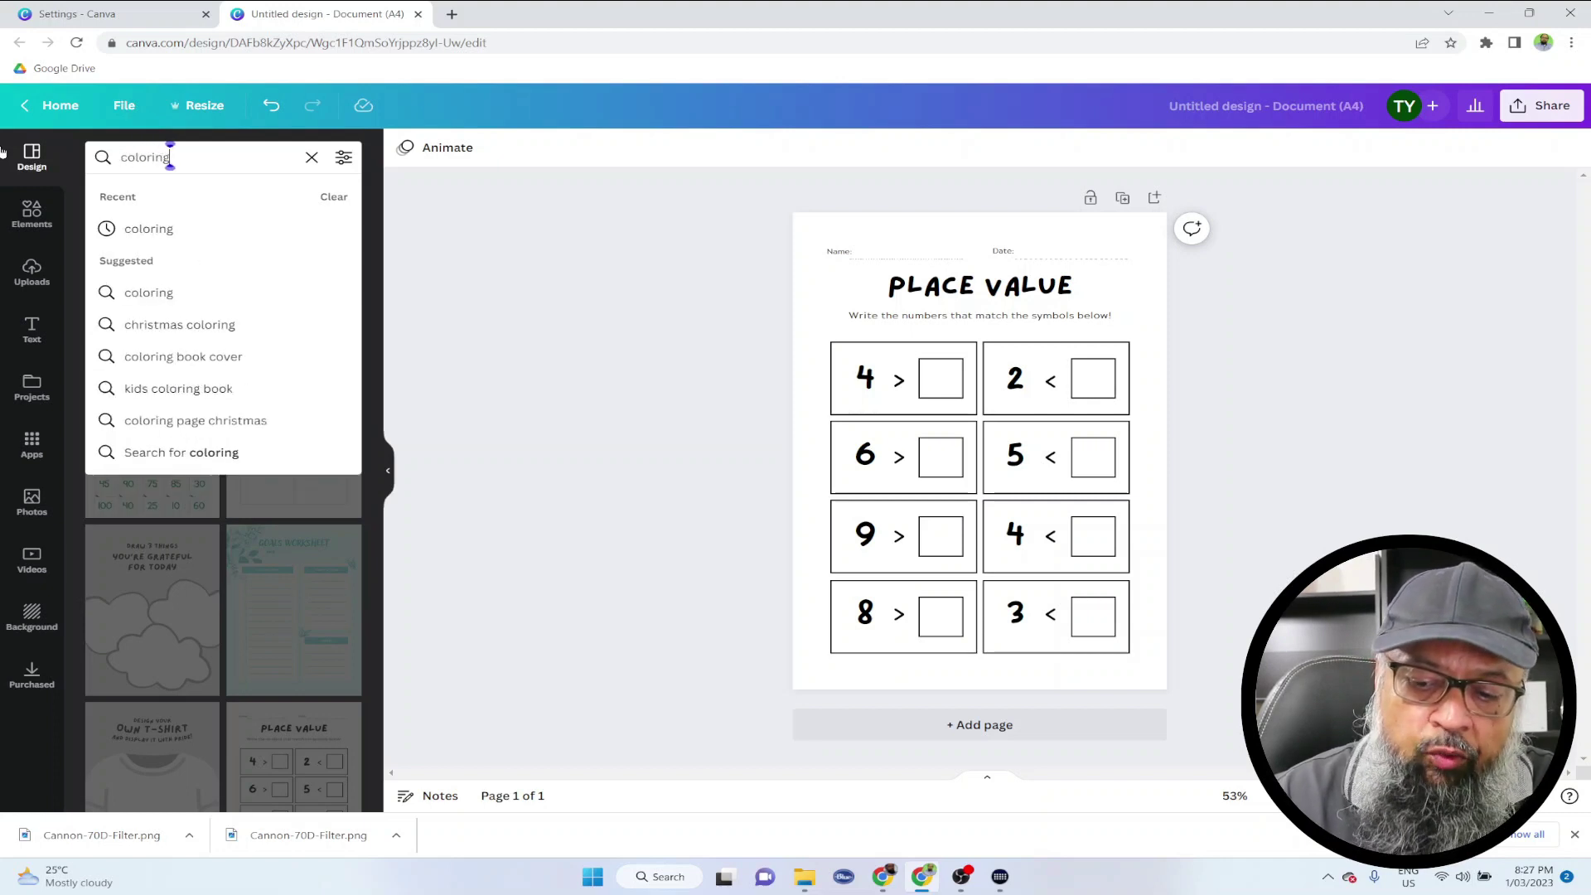
pyautogui.press('Return')
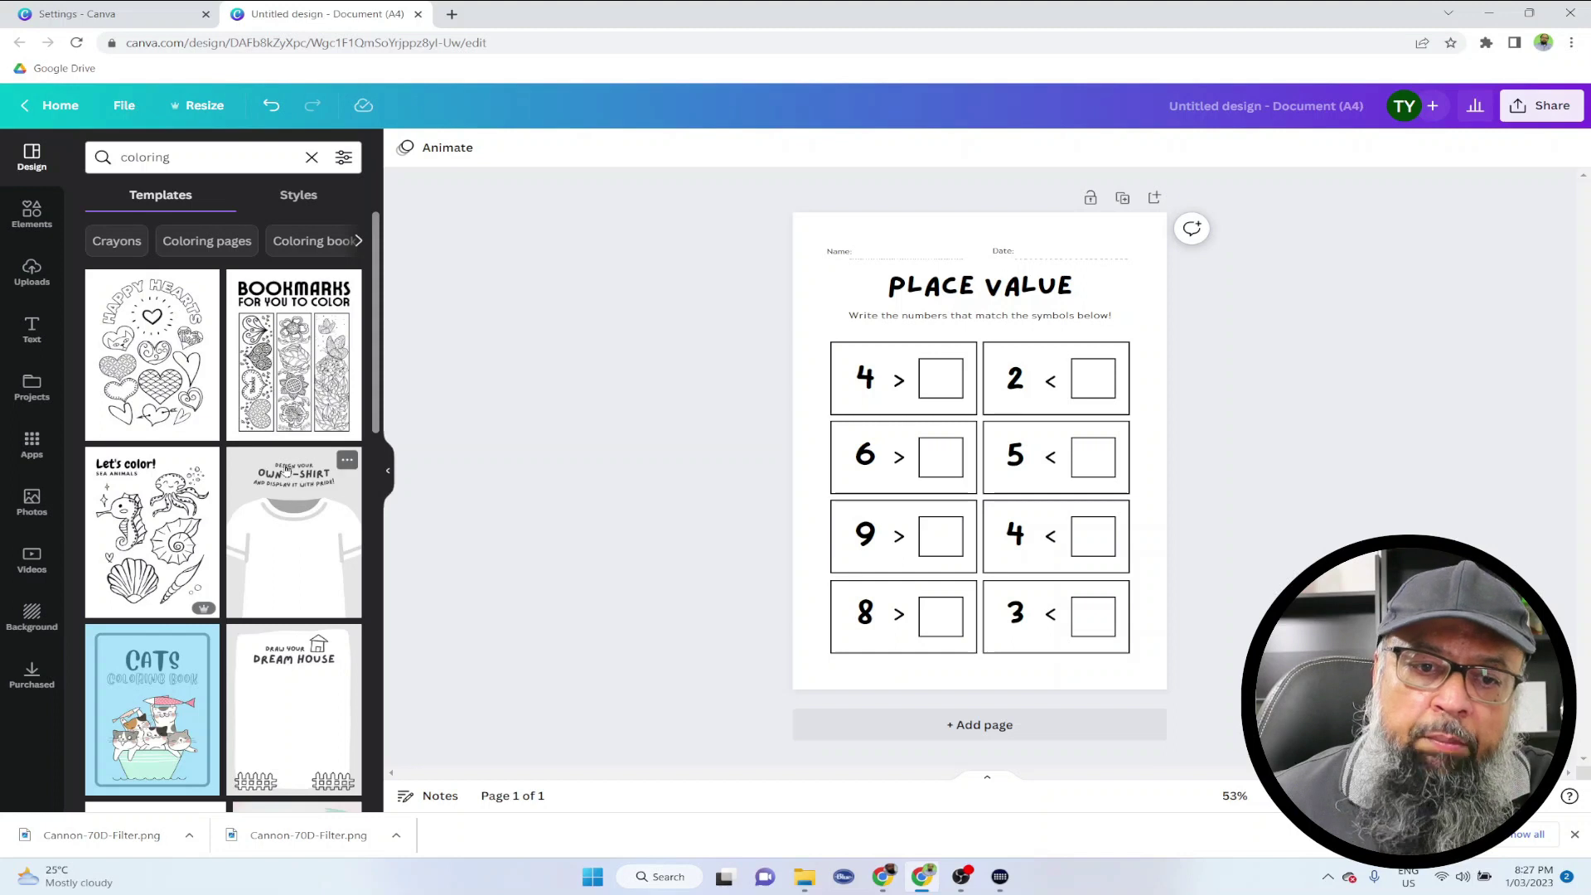
pyautogui.click(301, 410)
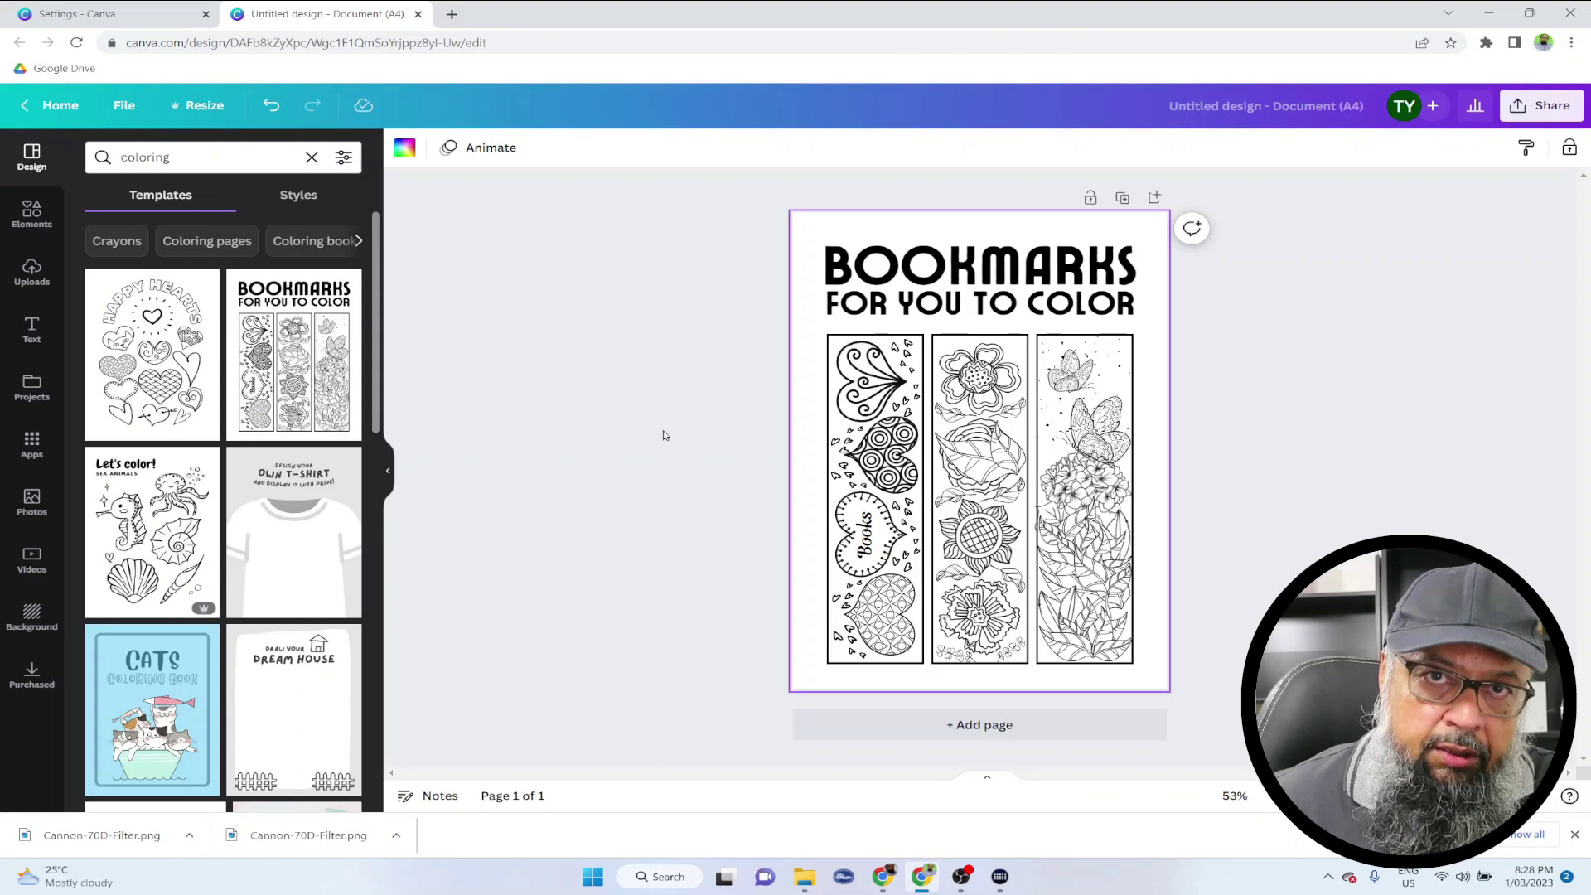
# Search the templates for "Rules", refine the search to "class Rules", and apply the Welcome to Our Class template to the page.
pyautogui.click(312, 157)
pyautogui.write('Rules')
pyautogui.press('Return')
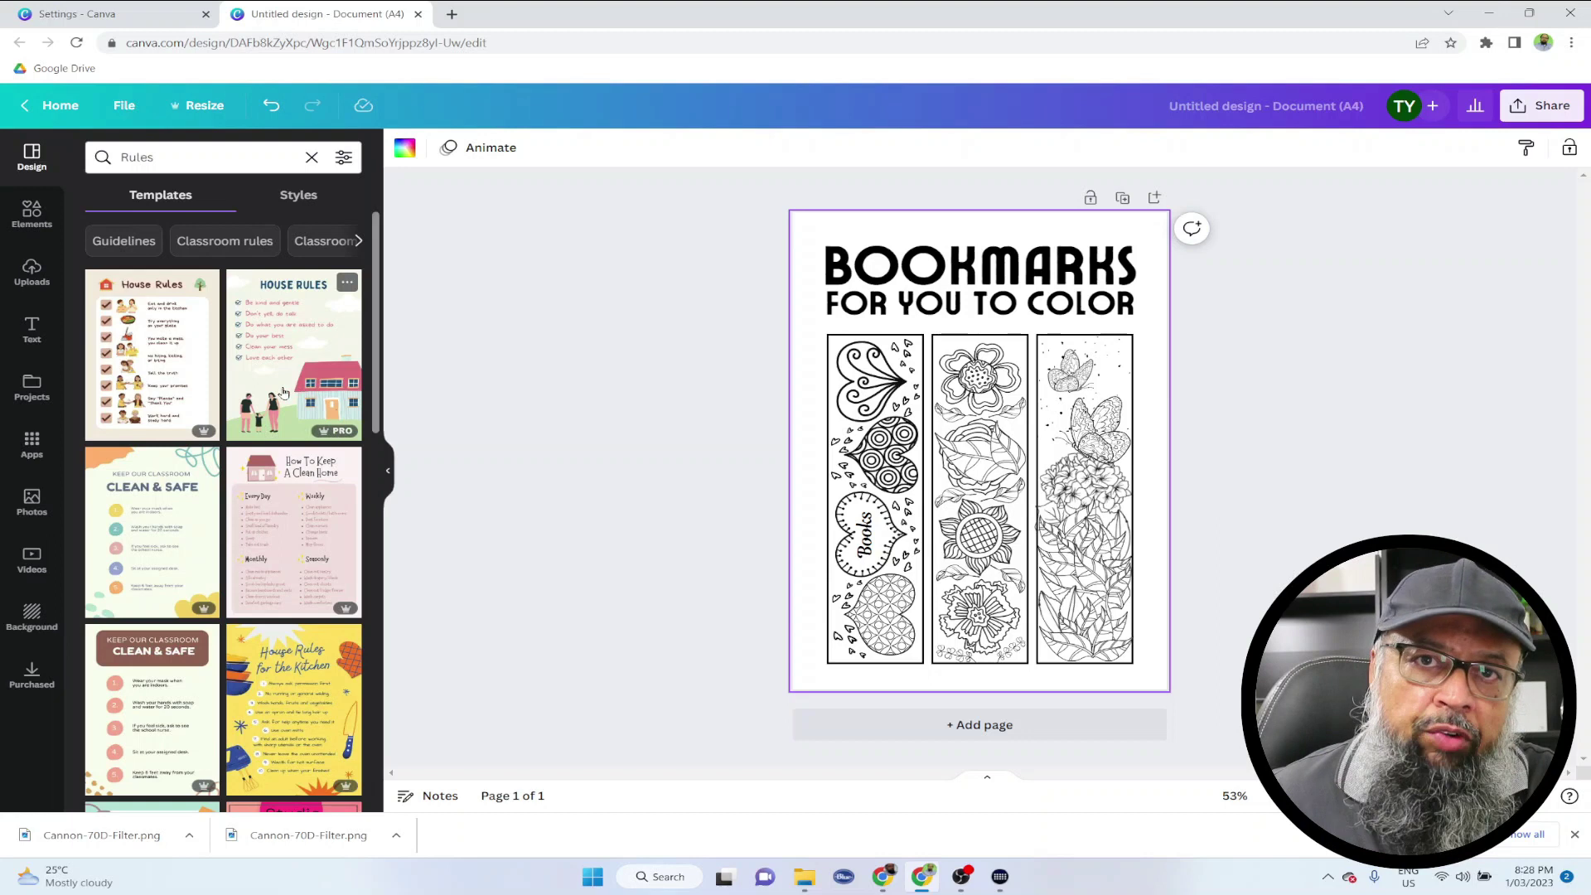
pyautogui.click(222, 157)
pyautogui.write('cl')
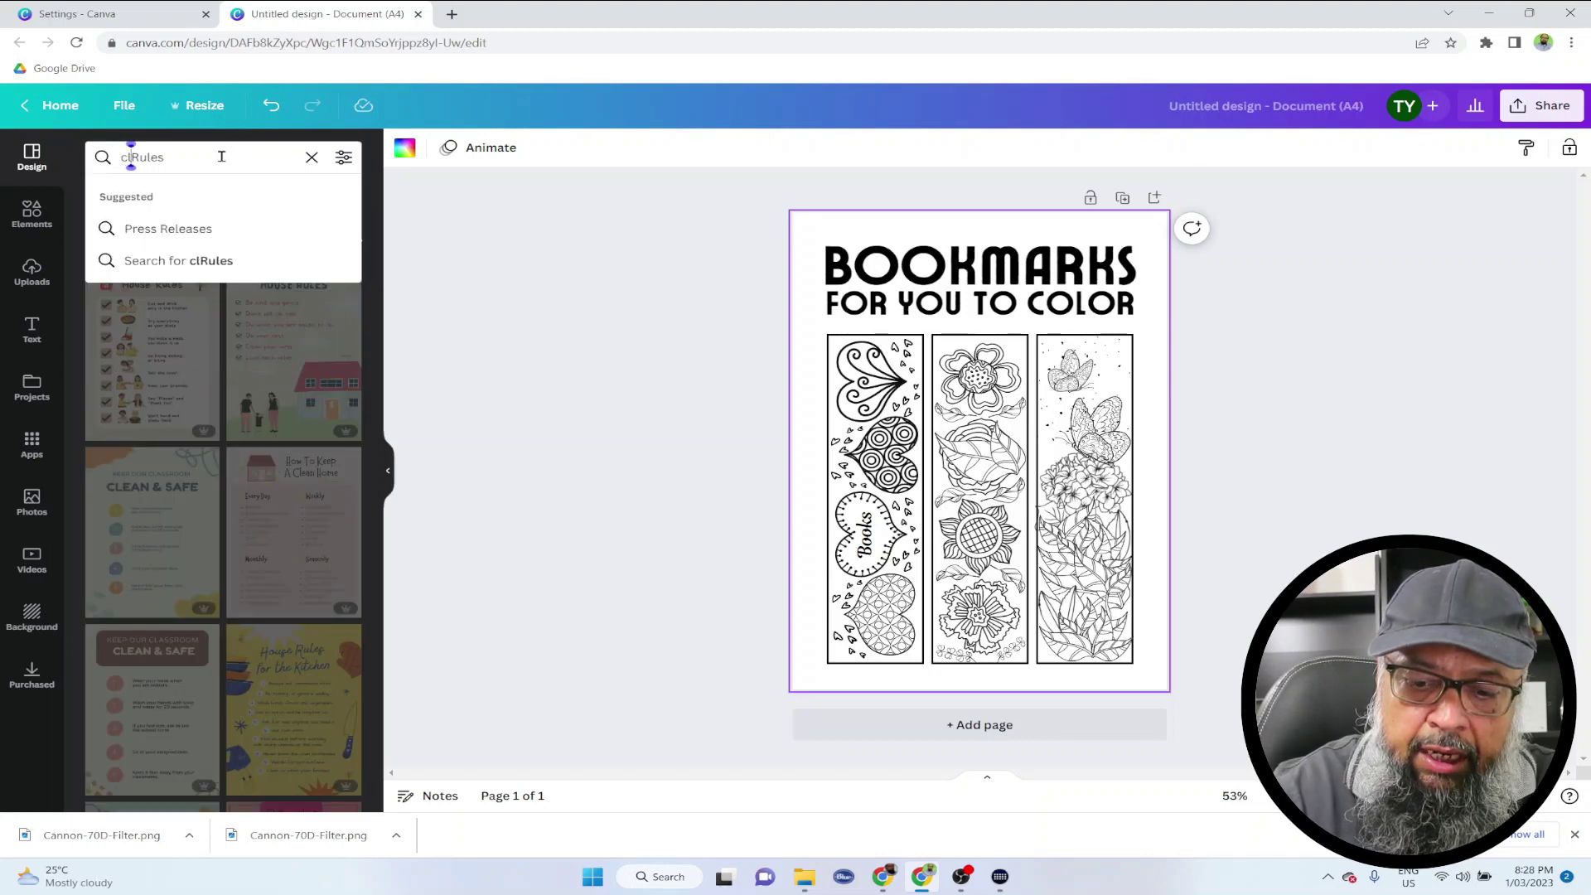
pyautogui.write('ass')
pyautogui.press('Return')
pyautogui.scroll(-3, 301, 520)
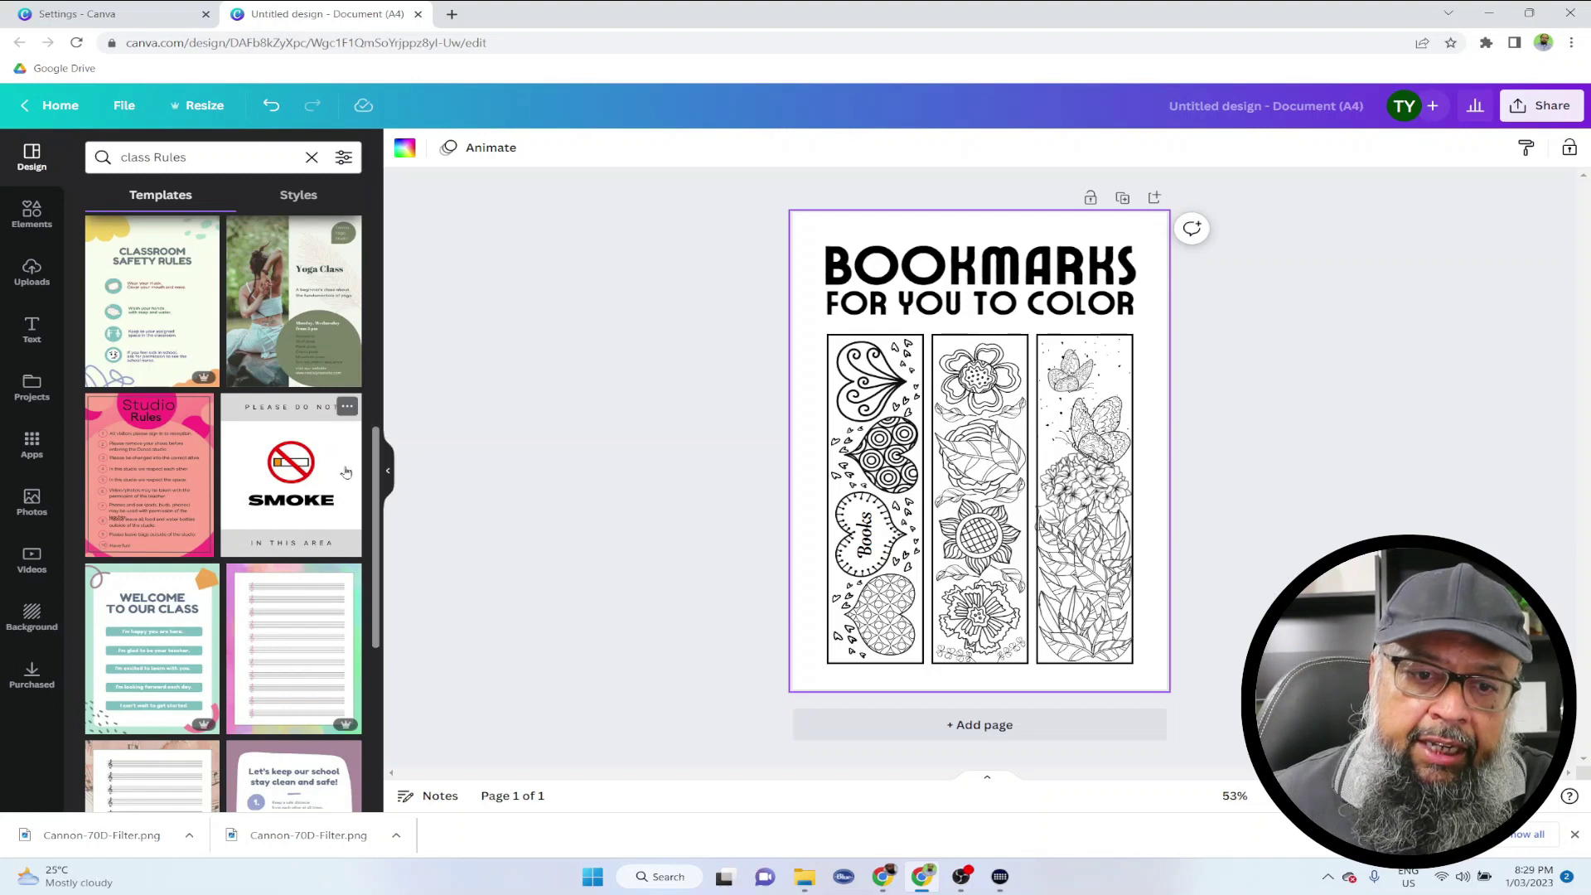
pyautogui.click(158, 654)
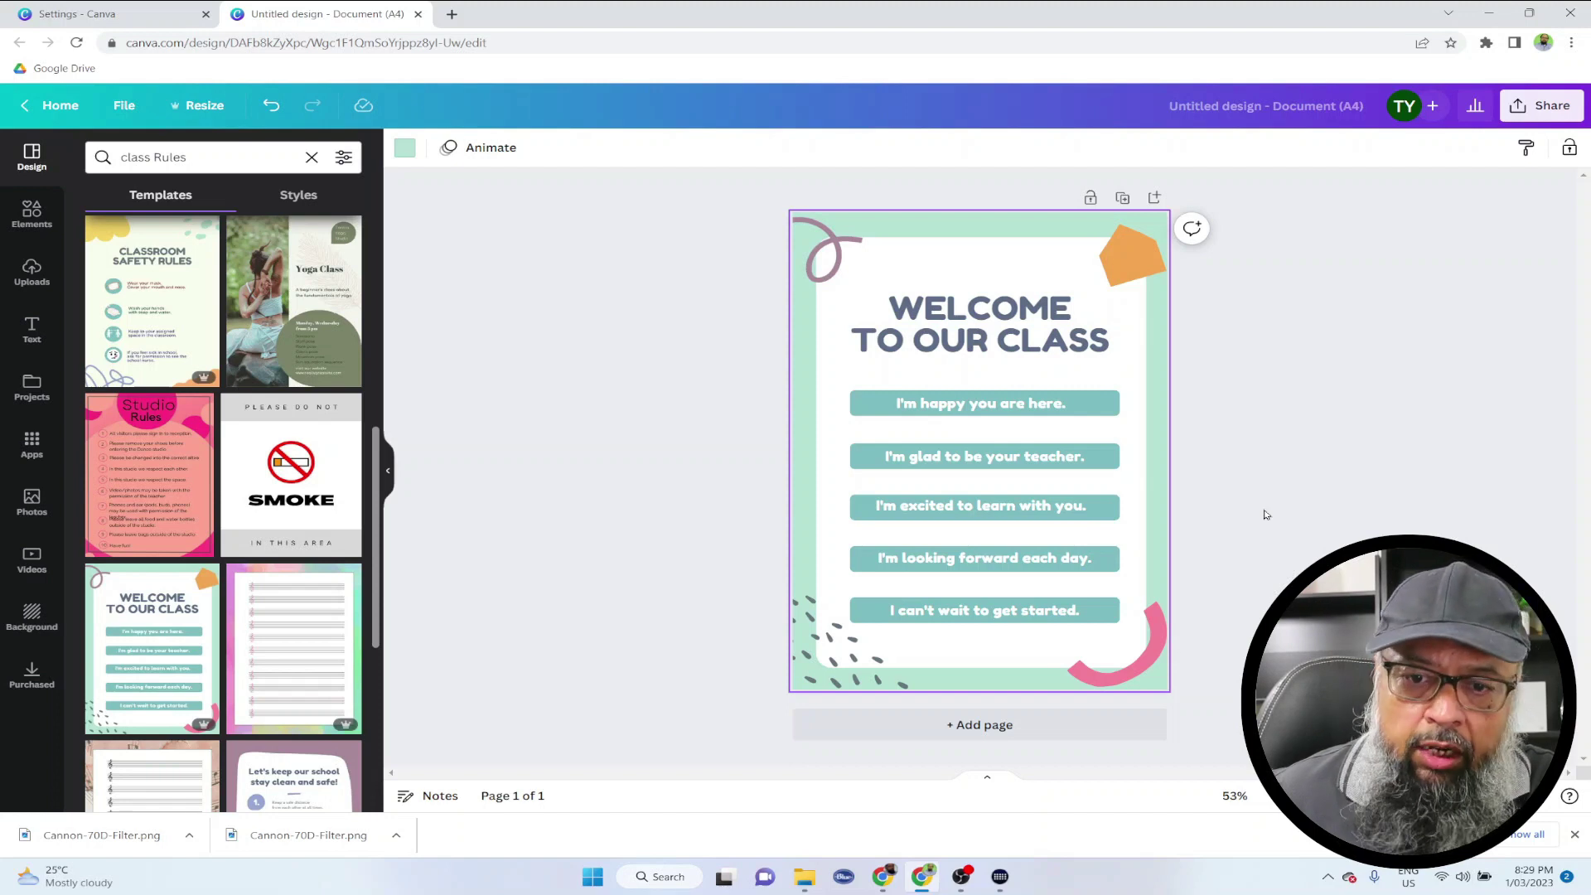
# Search the templates for "brainstorming" and apply the beige Action Brainstorm Worksheet template with the leaf decorations.
pyautogui.click(132, 158)
pyautogui.hotkey('ctrl', 'a')
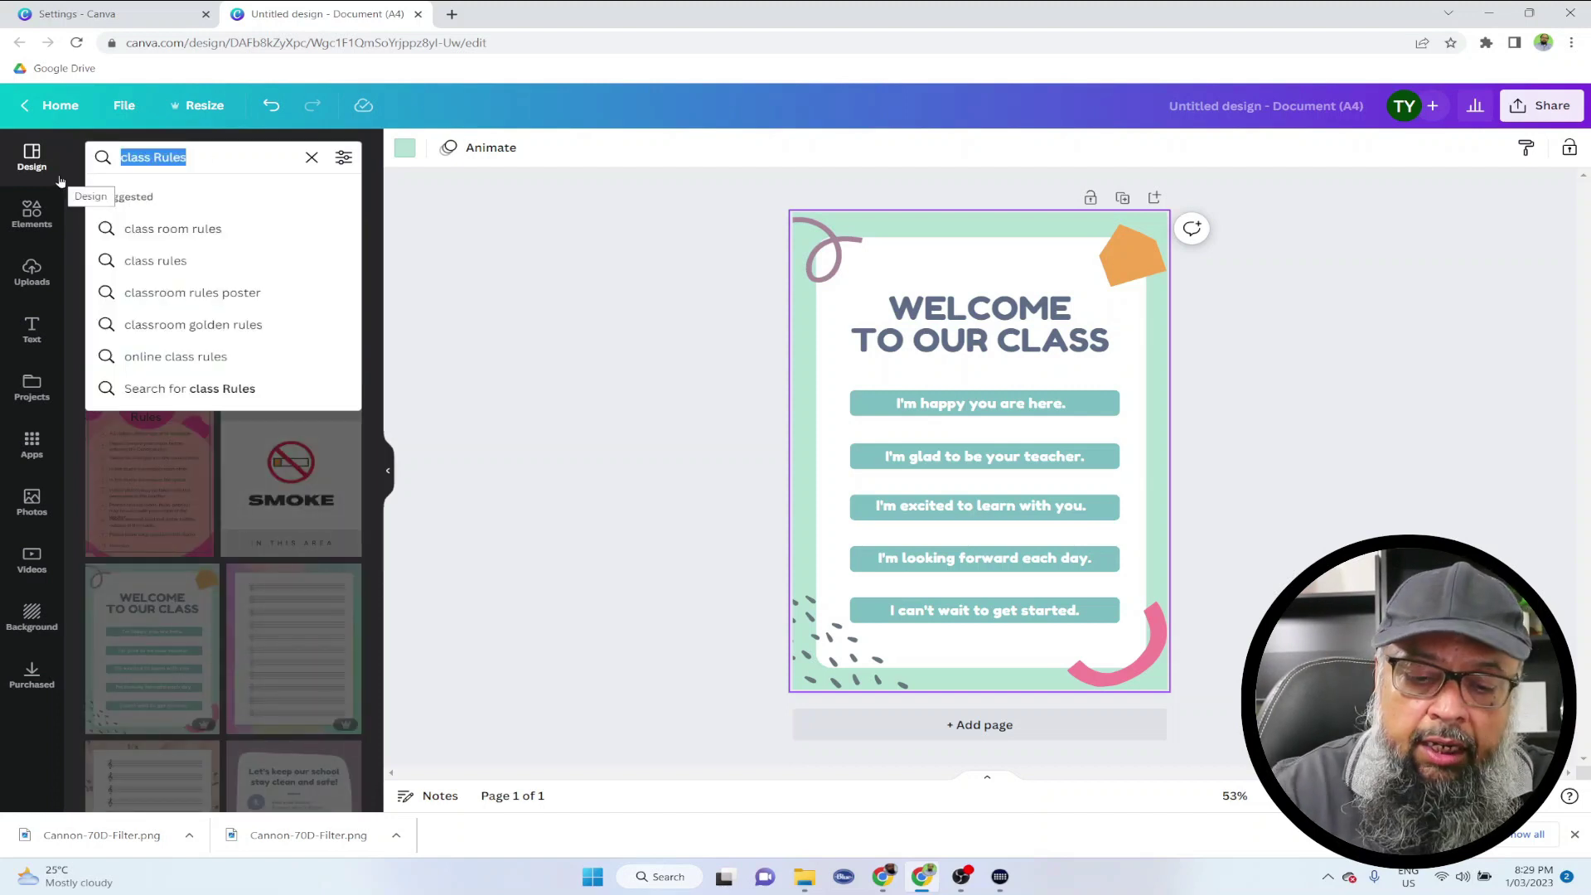
pyautogui.write('brai')
pyautogui.click(166, 228)
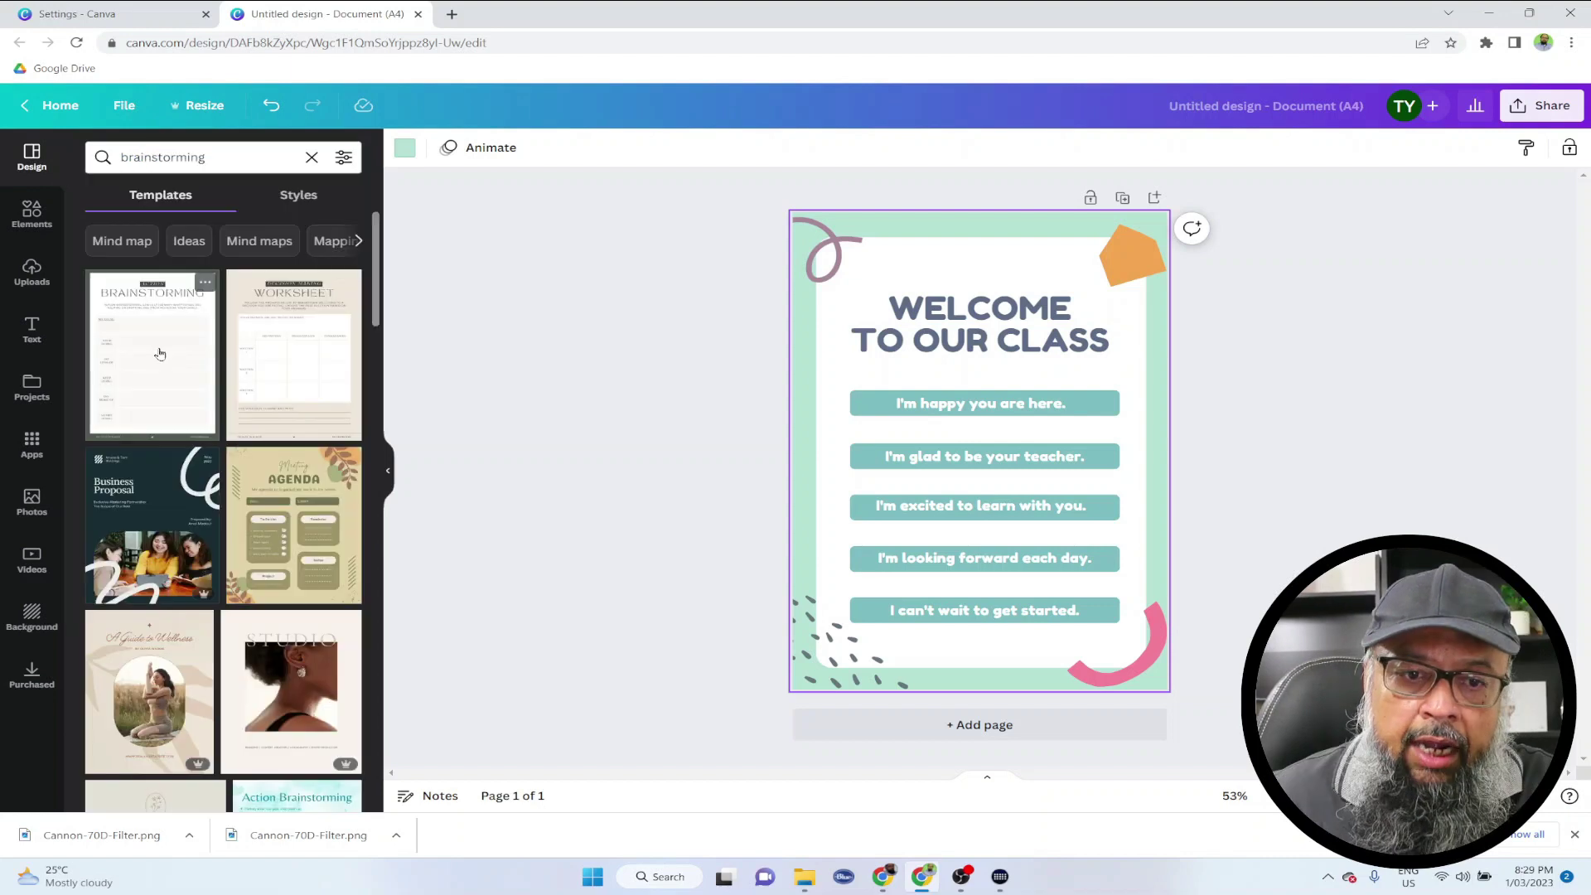
pyautogui.moveTo(383, 309); pyautogui.dragTo(375, 570)
pyautogui.click(152, 522)
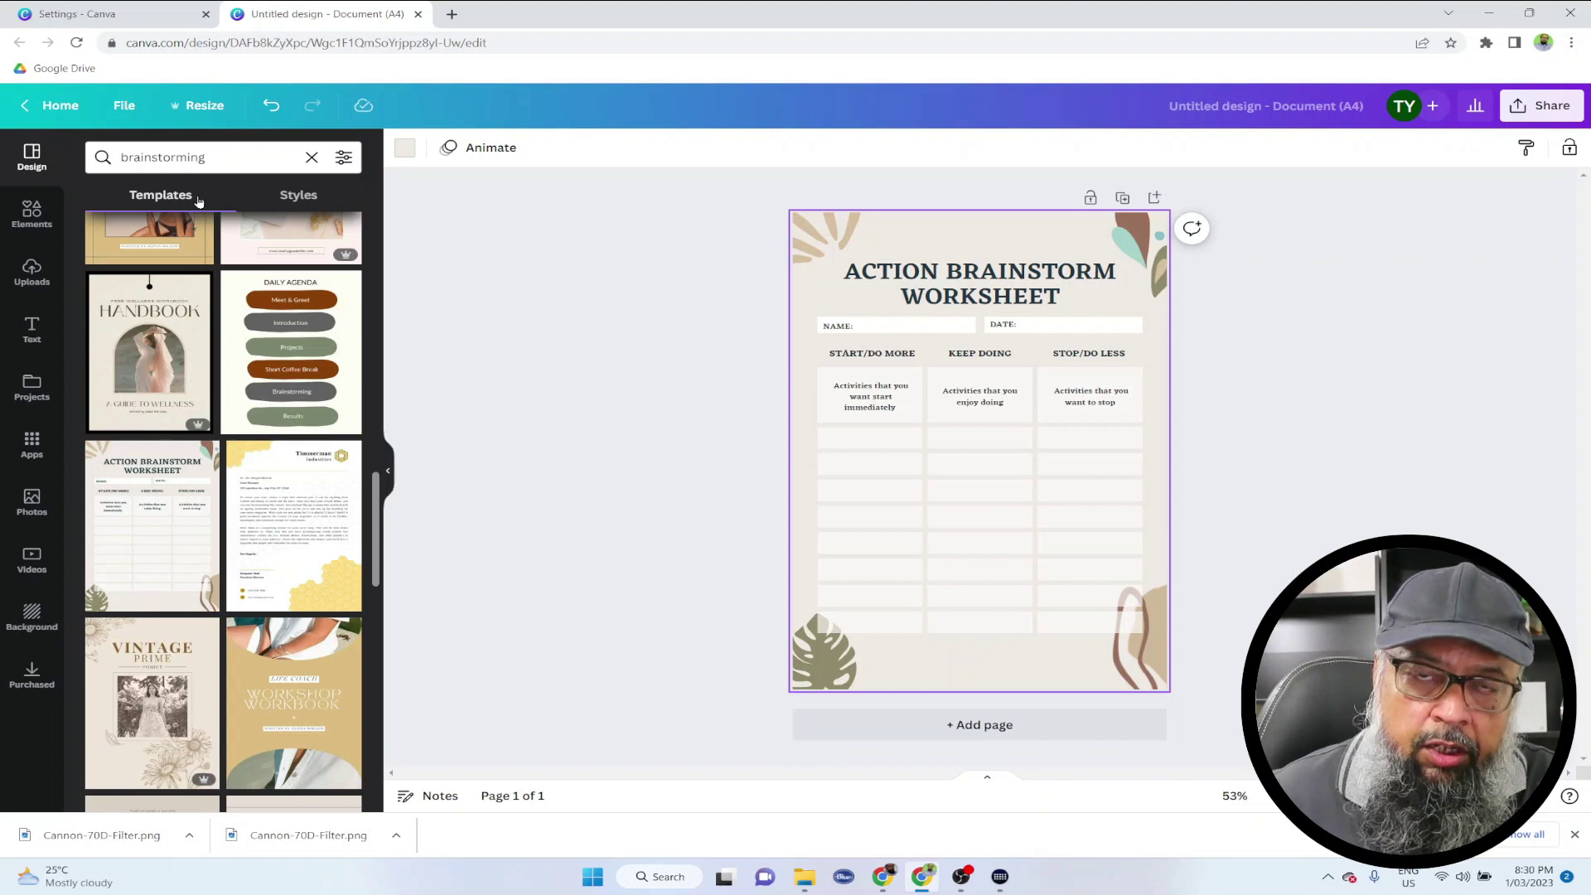
# Search the elements for "math" and look through the available graphics.
pyautogui.click(28, 214)
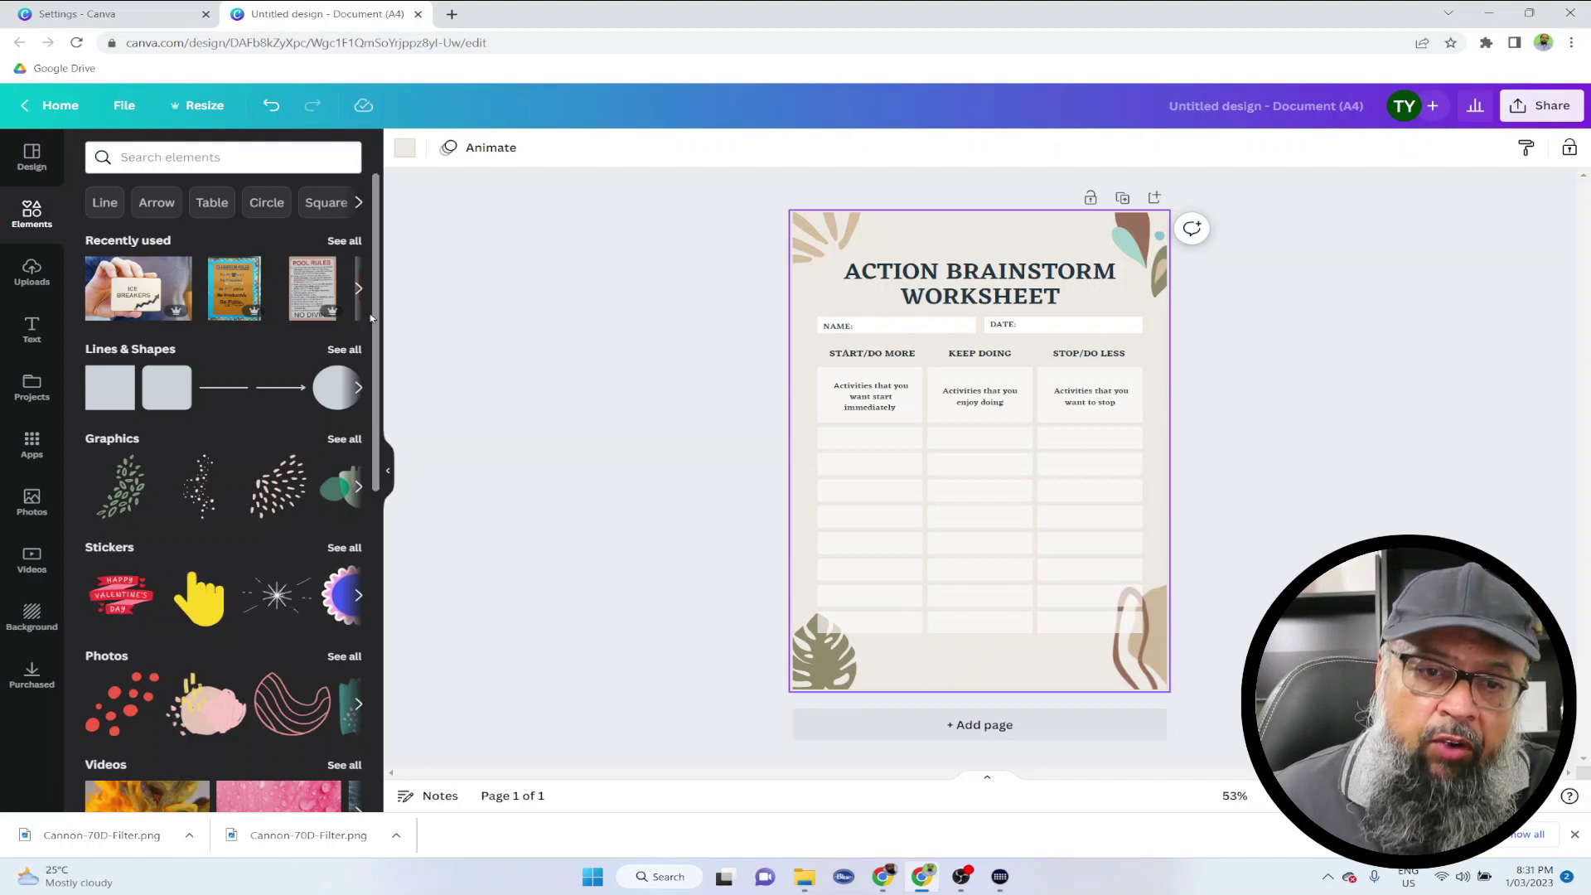
pyautogui.click(213, 154)
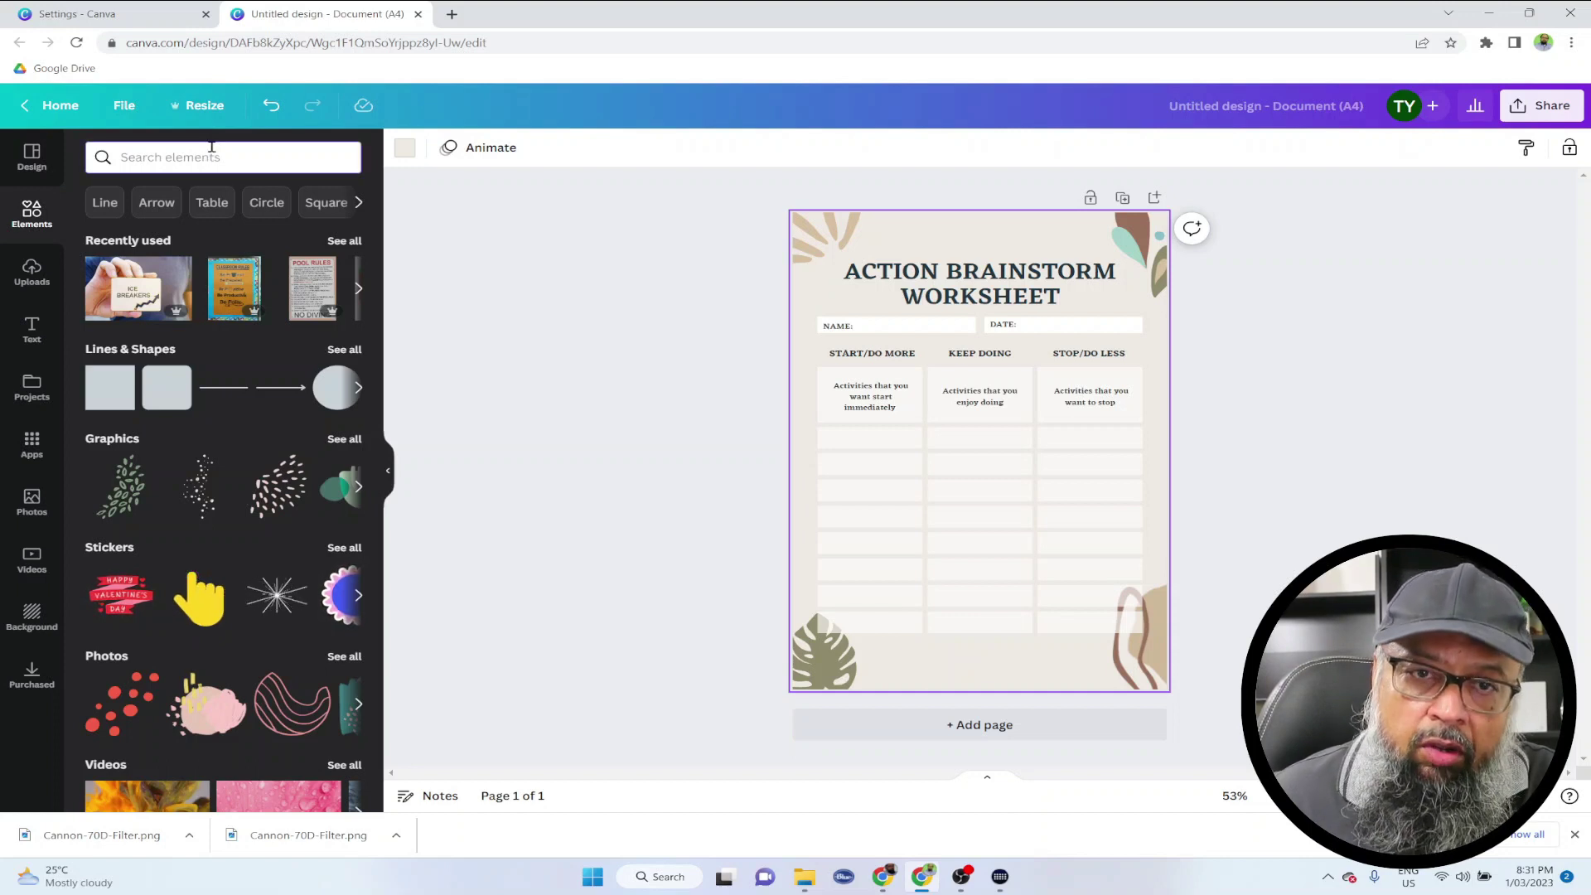
pyautogui.write('math')
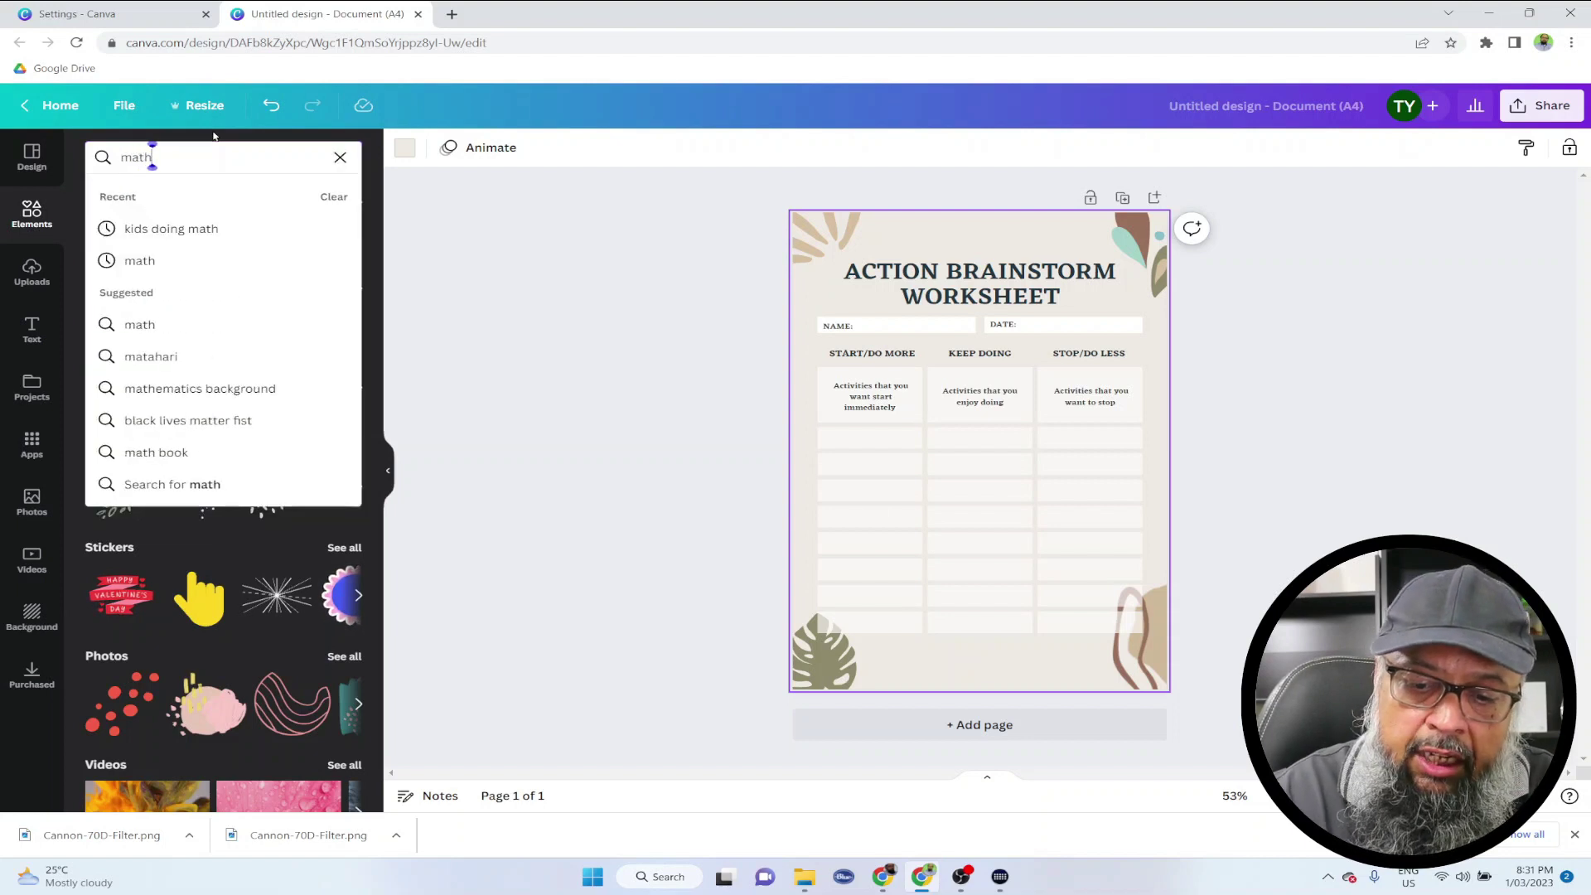
pyautogui.press('Return')
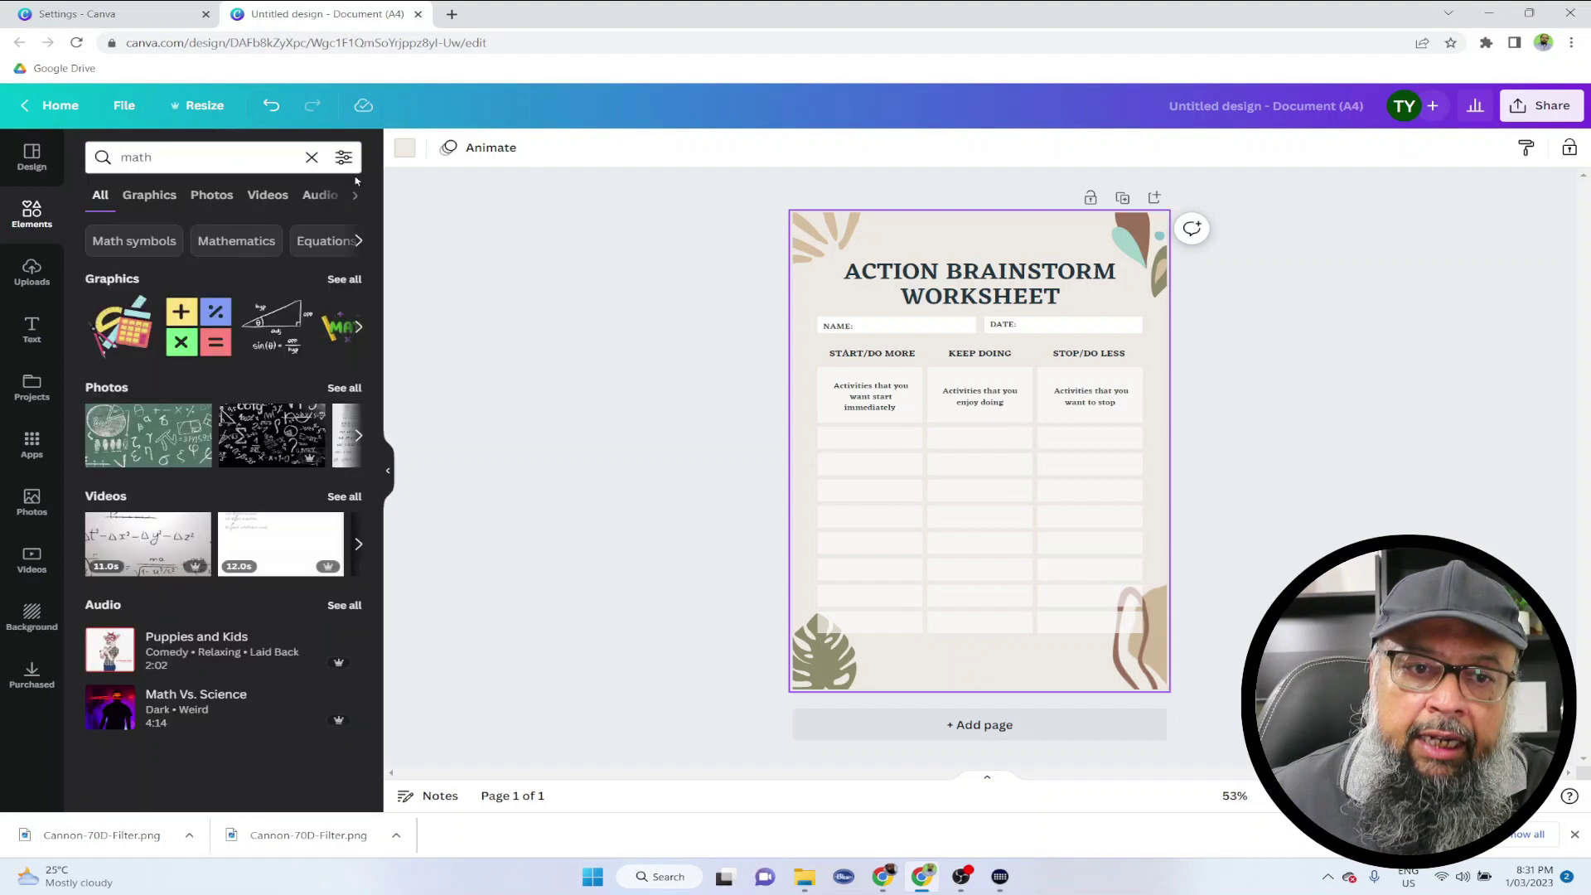
pyautogui.click(145, 198)
pyautogui.scroll(-3, 380, 578)
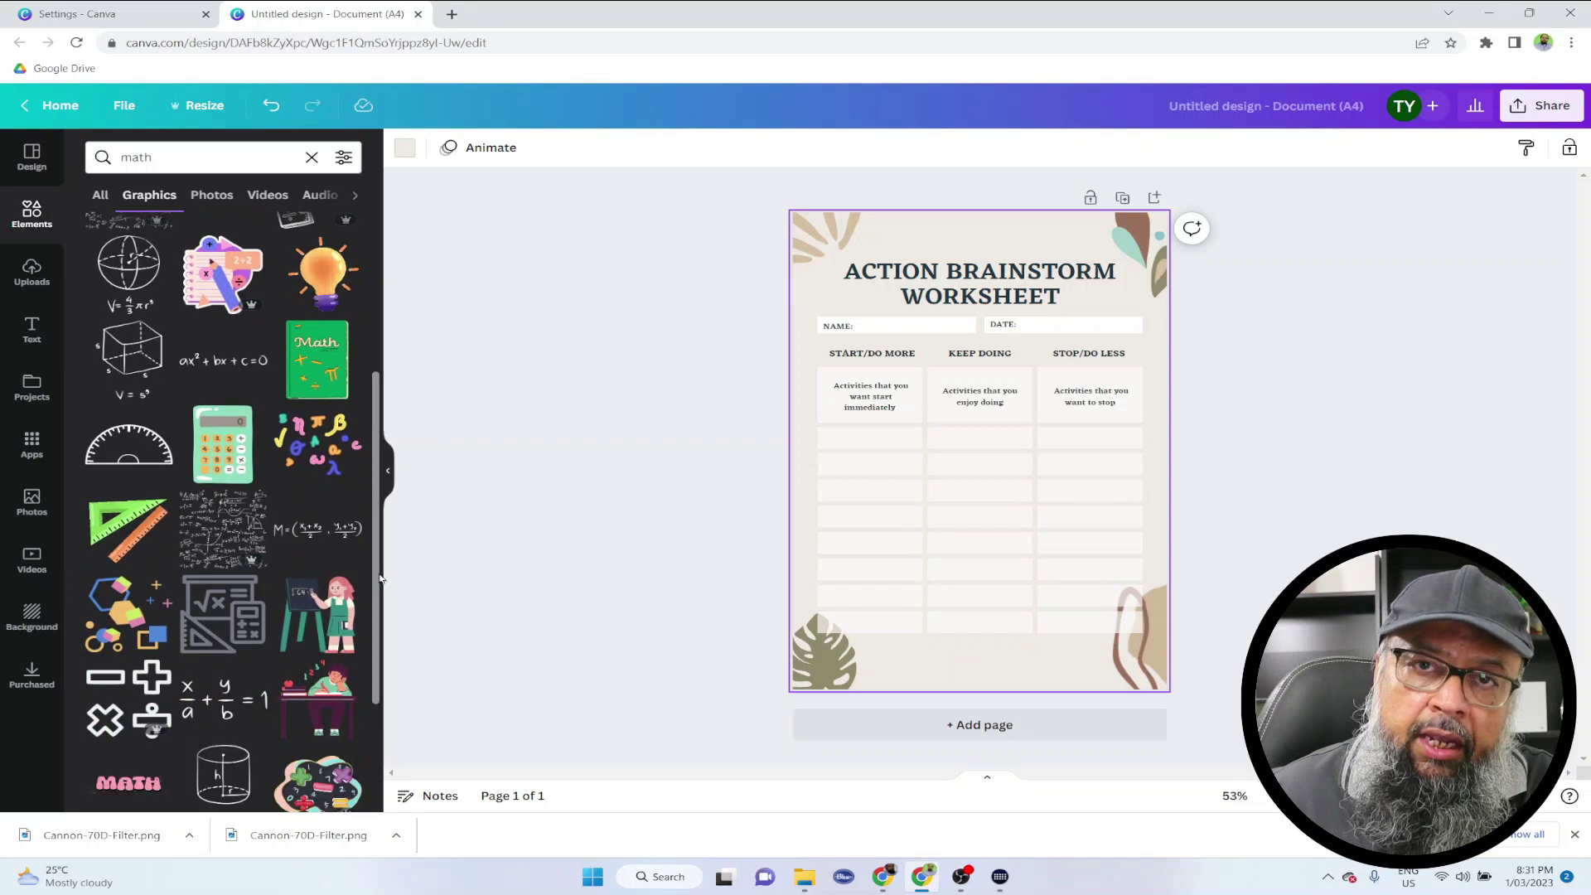
pyautogui.scroll(-1, 377, 585)
pyautogui.scroll(-1, 374, 594)
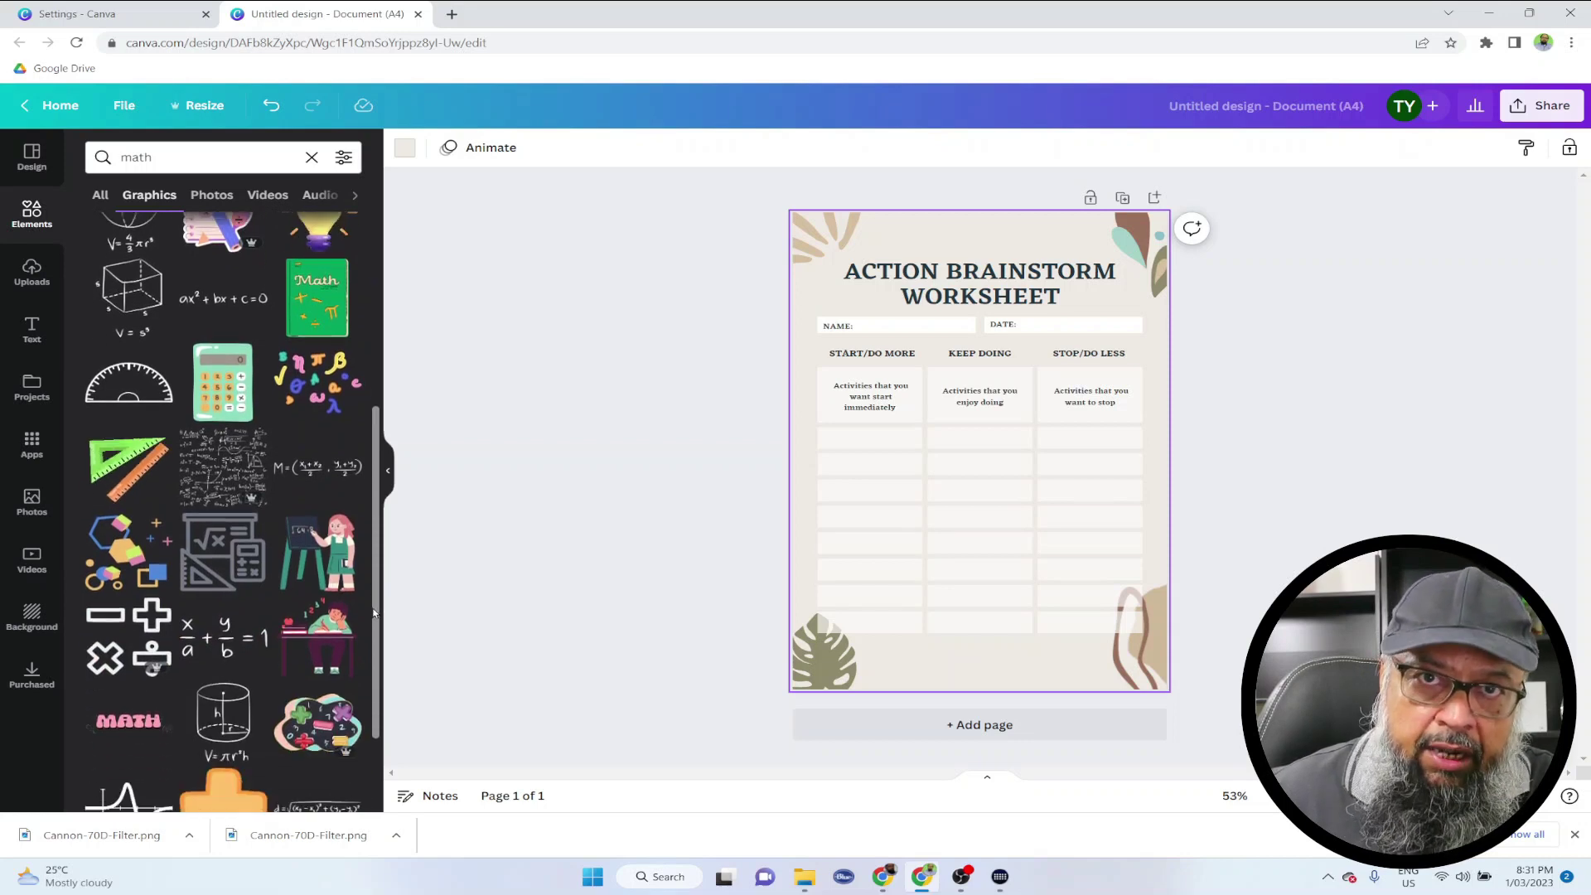
pyautogui.scroll(-1, 373, 612)
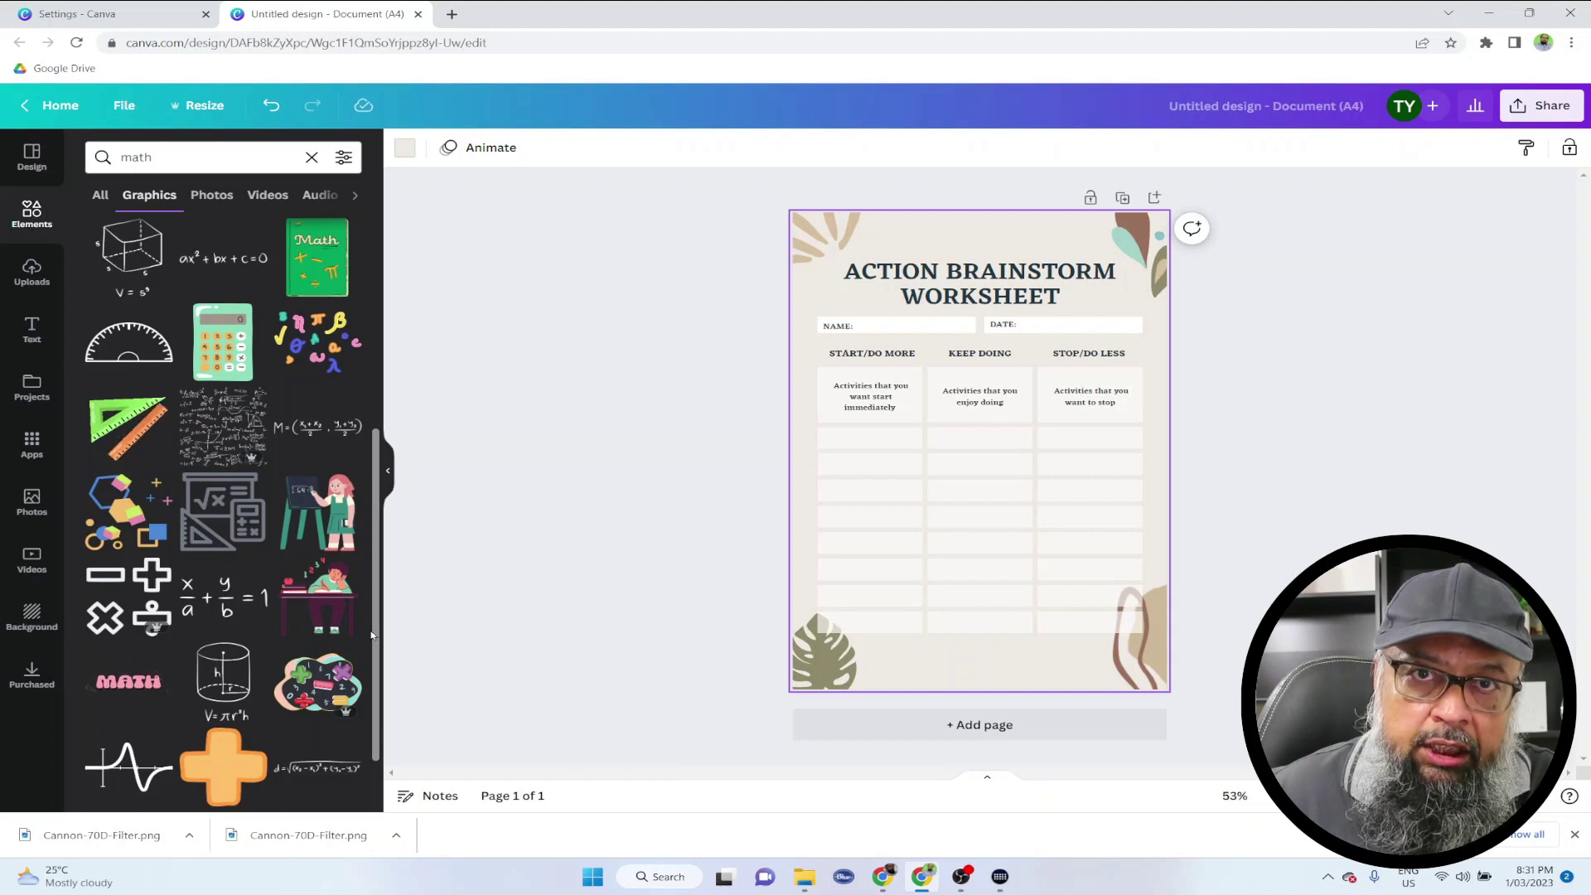
pyautogui.scroll(-2, 359, 531)
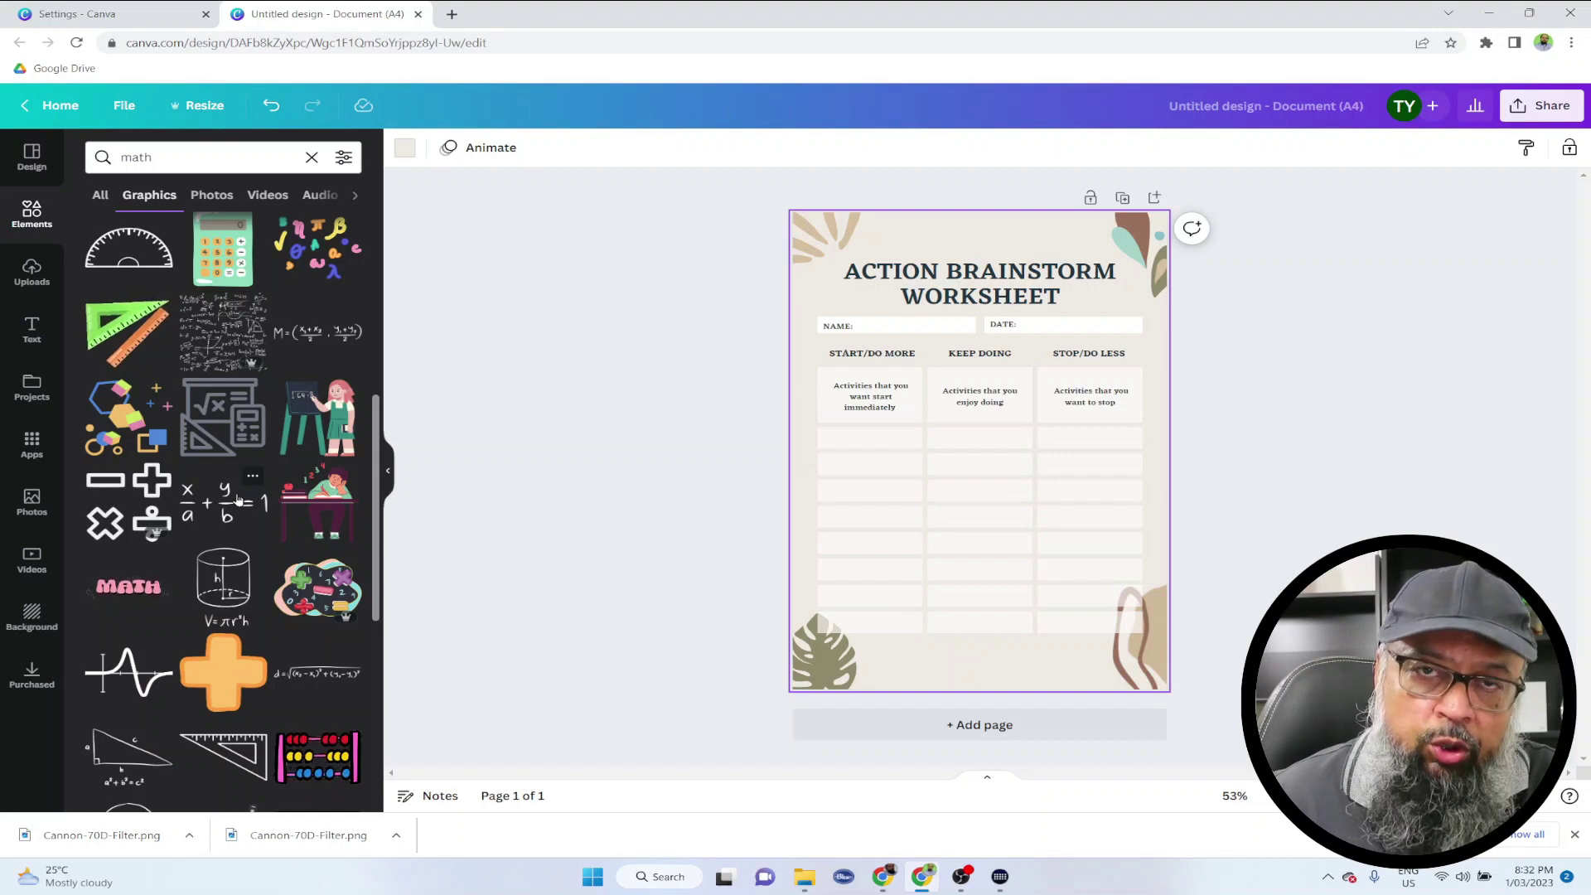
# Search the elements for "shapes" and compare the graphics and photos offered.
pyautogui.click(100, 161)
pyautogui.write('shapes')
pyautogui.press('Return')
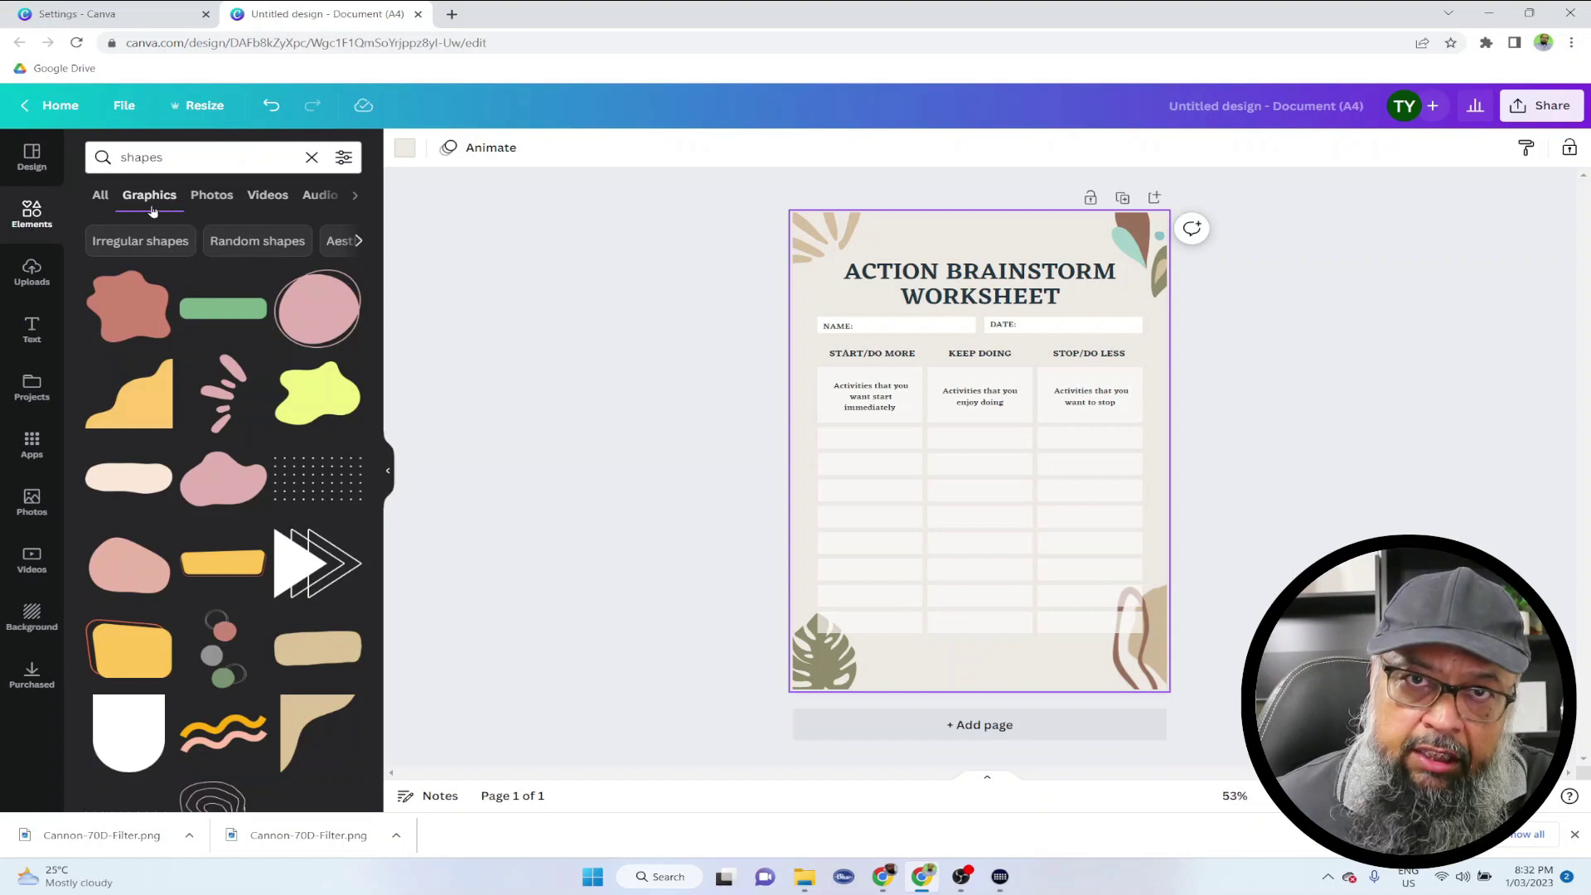
pyautogui.click(212, 201)
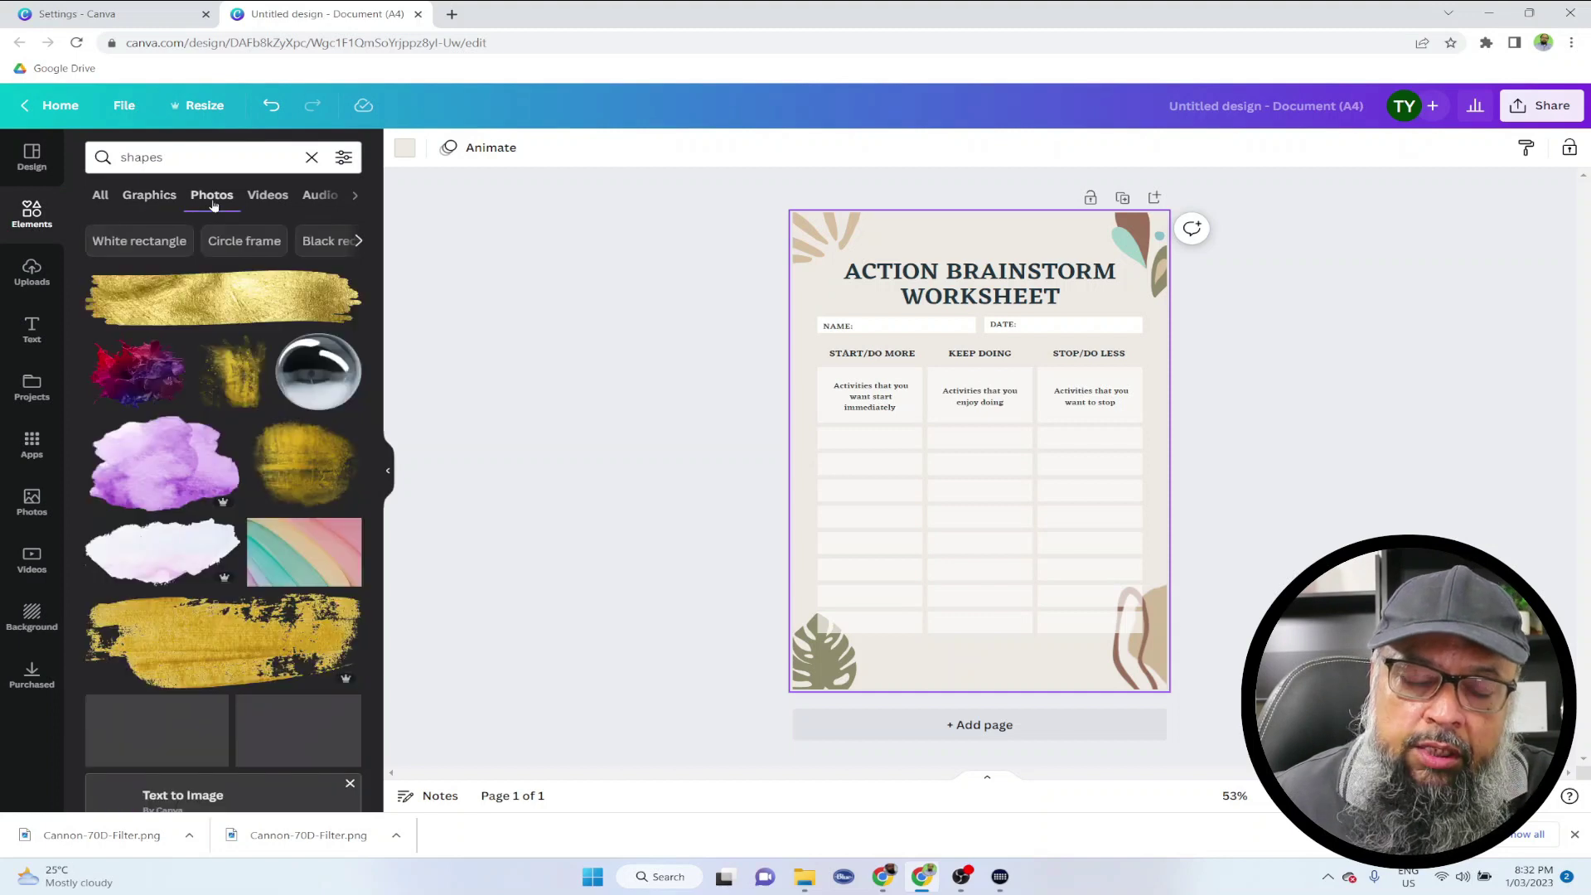
pyautogui.click(150, 199)
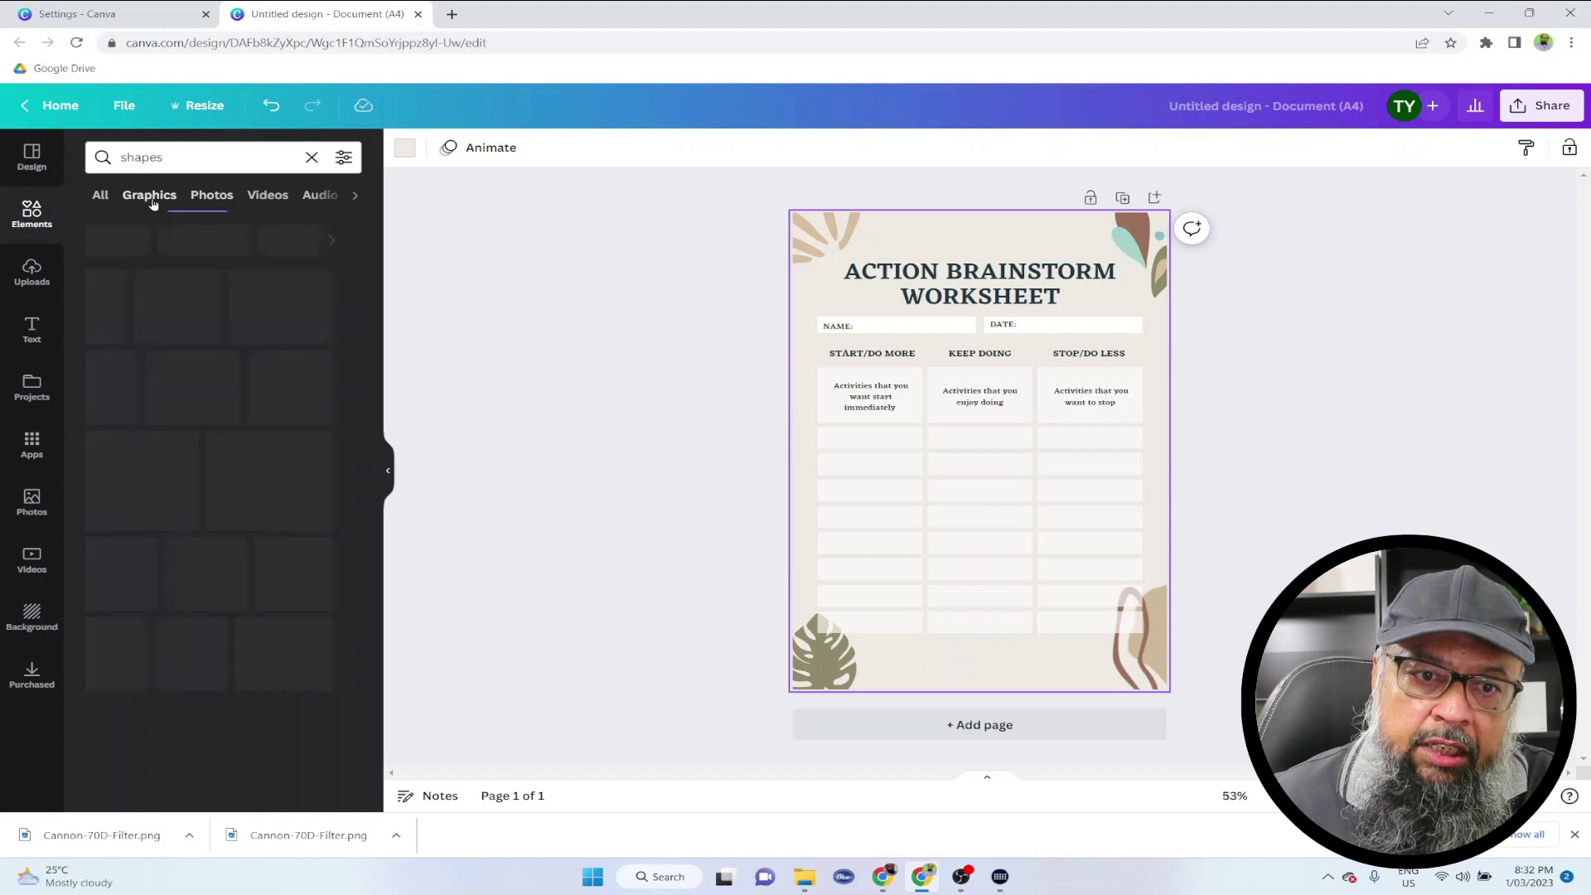
# Look over the uploaded images and browse the text headings and font combinations.
pyautogui.click(30, 279)
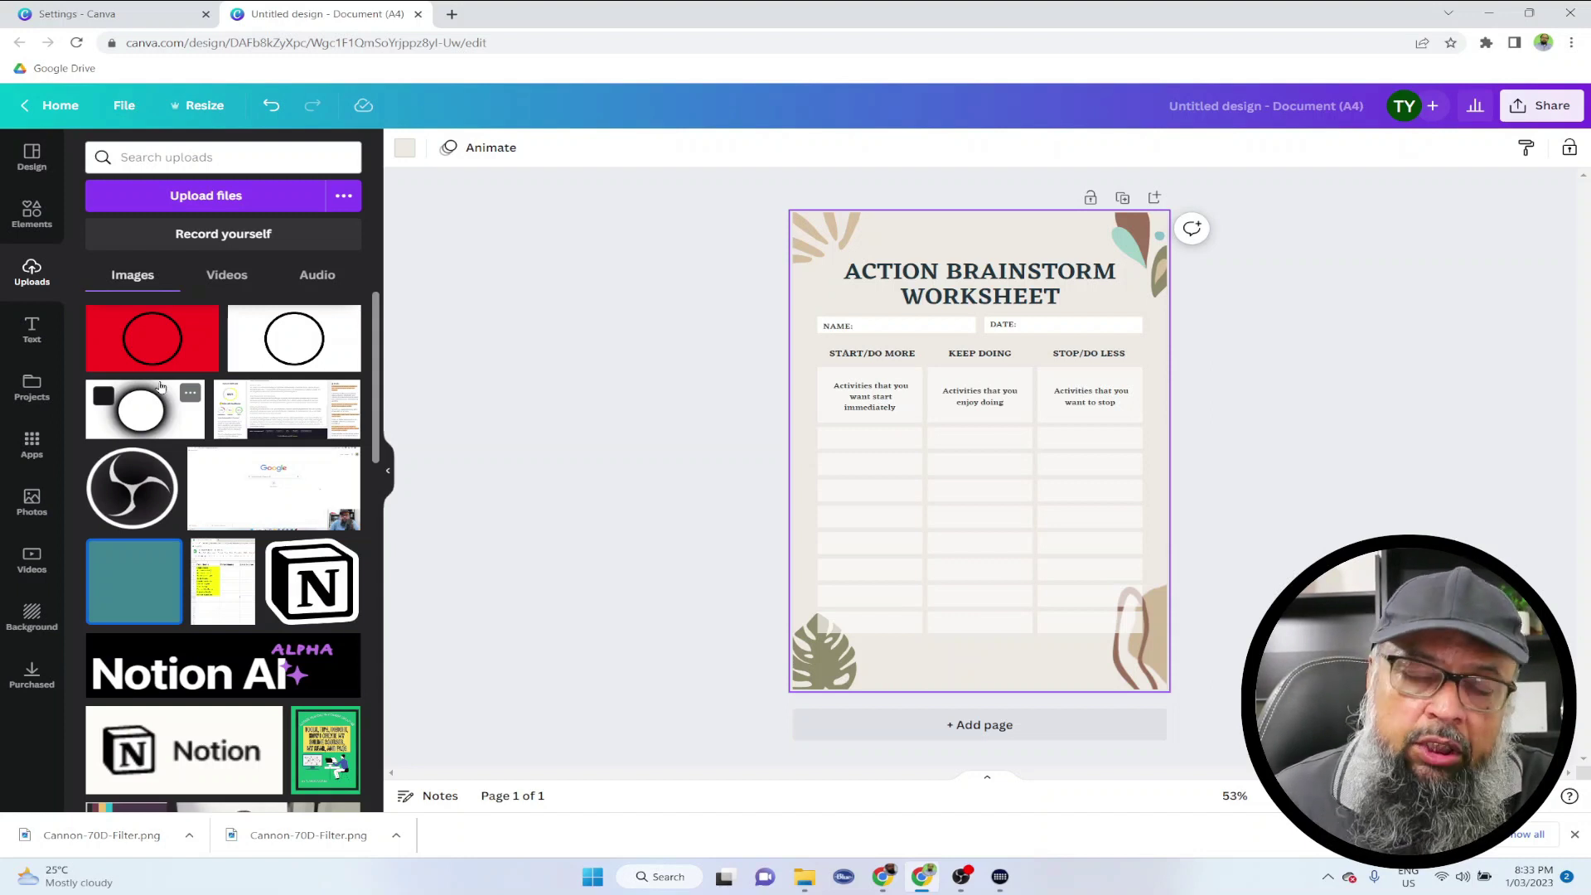
pyautogui.click(31, 330)
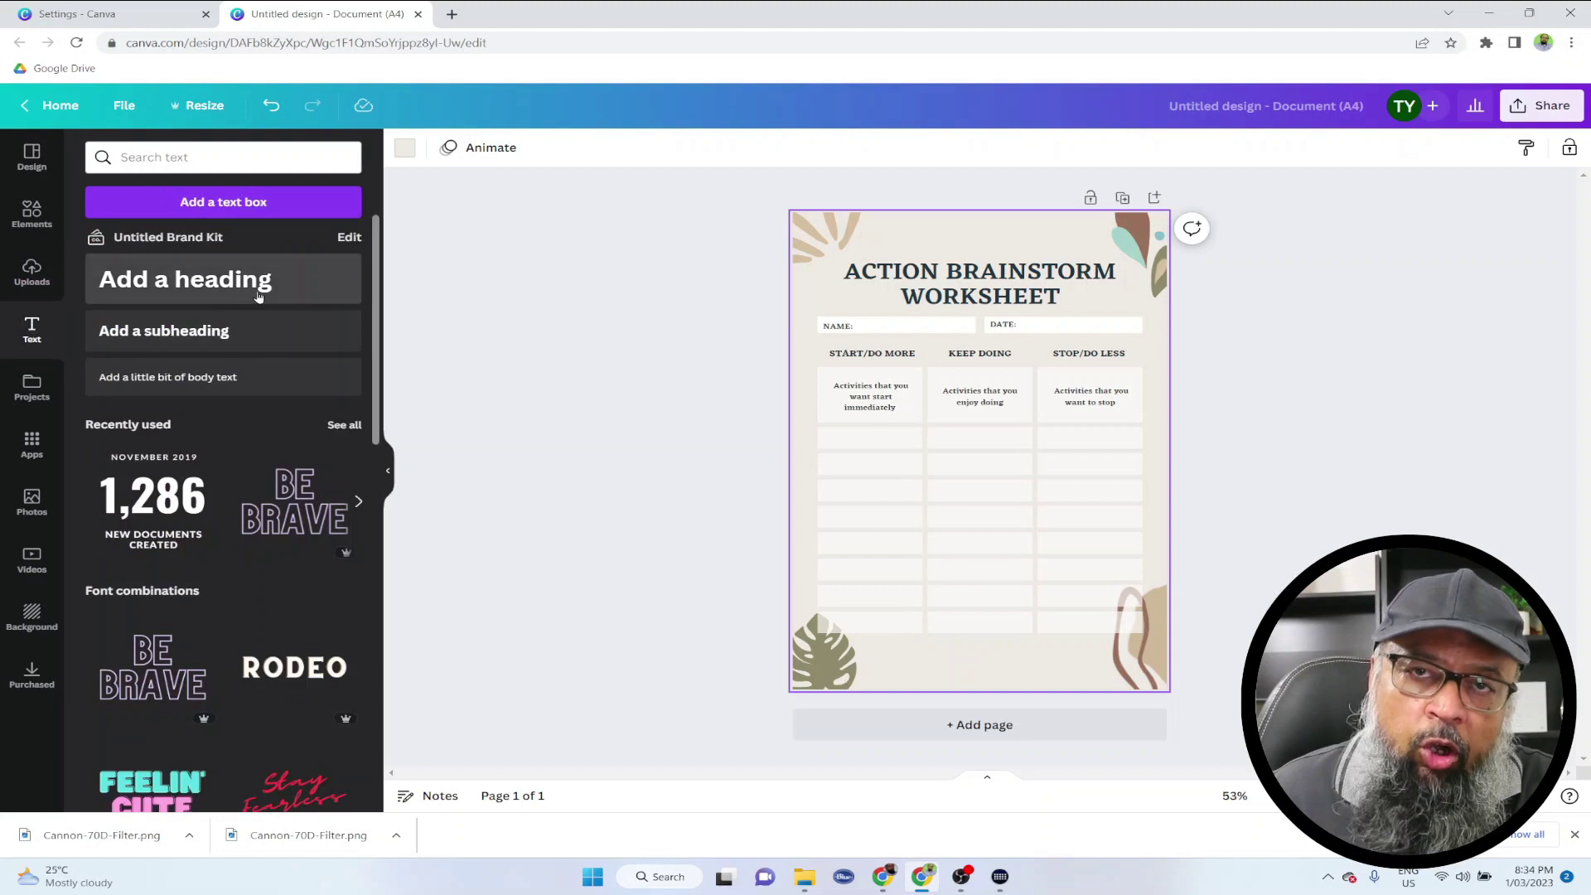
pyautogui.scroll(-10, 259, 296)
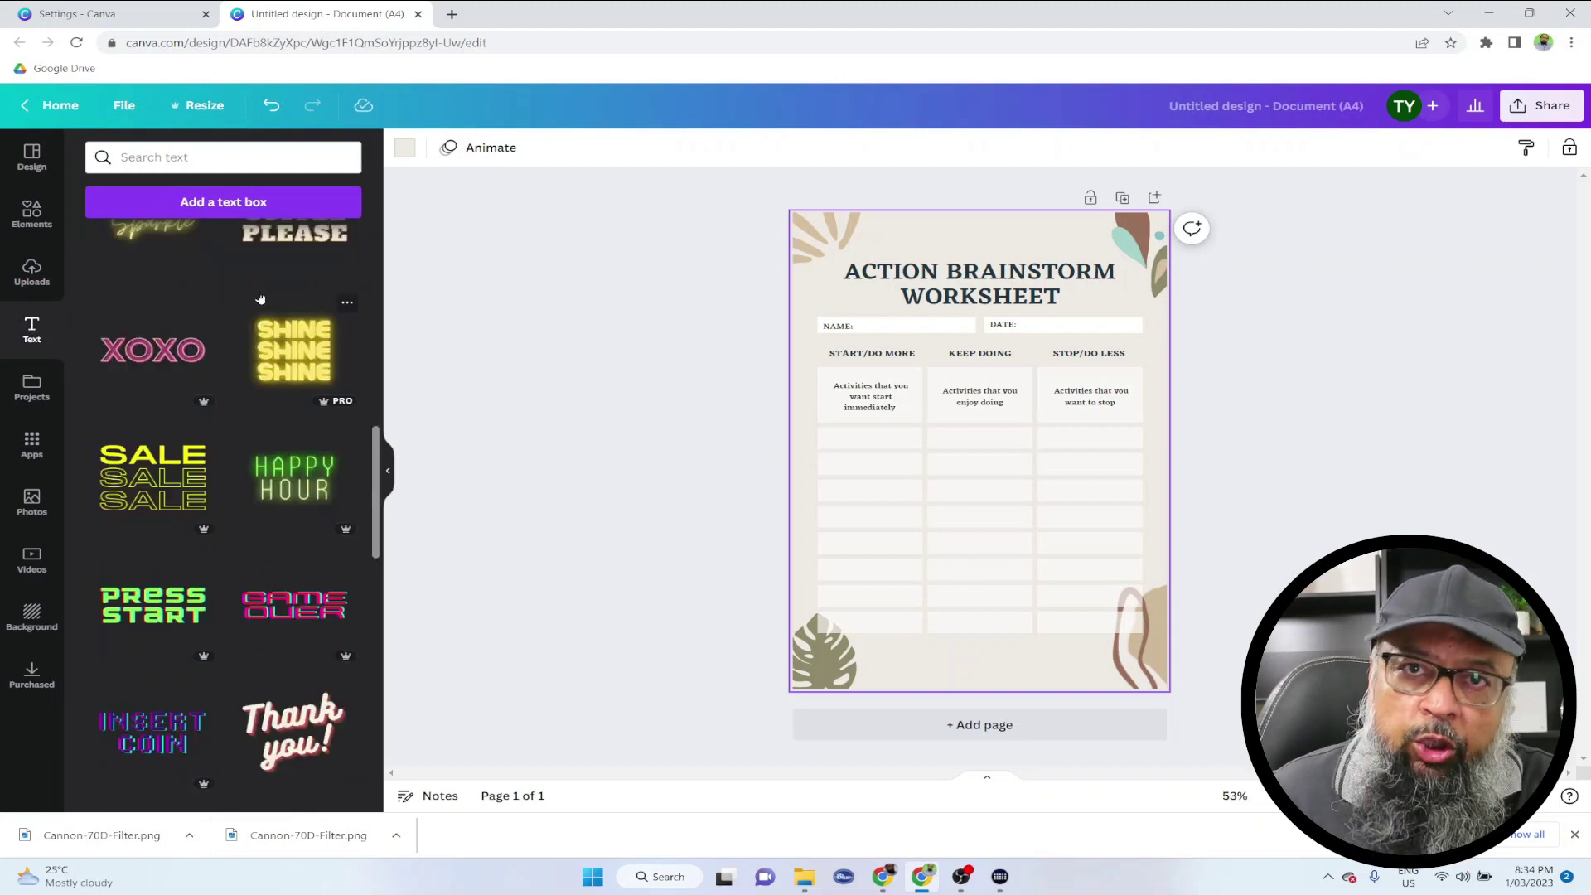
# Search the photos for "periodic table" and place the white-background colored periodic table image over the middle of the worksheet.
pyautogui.click(38, 503)
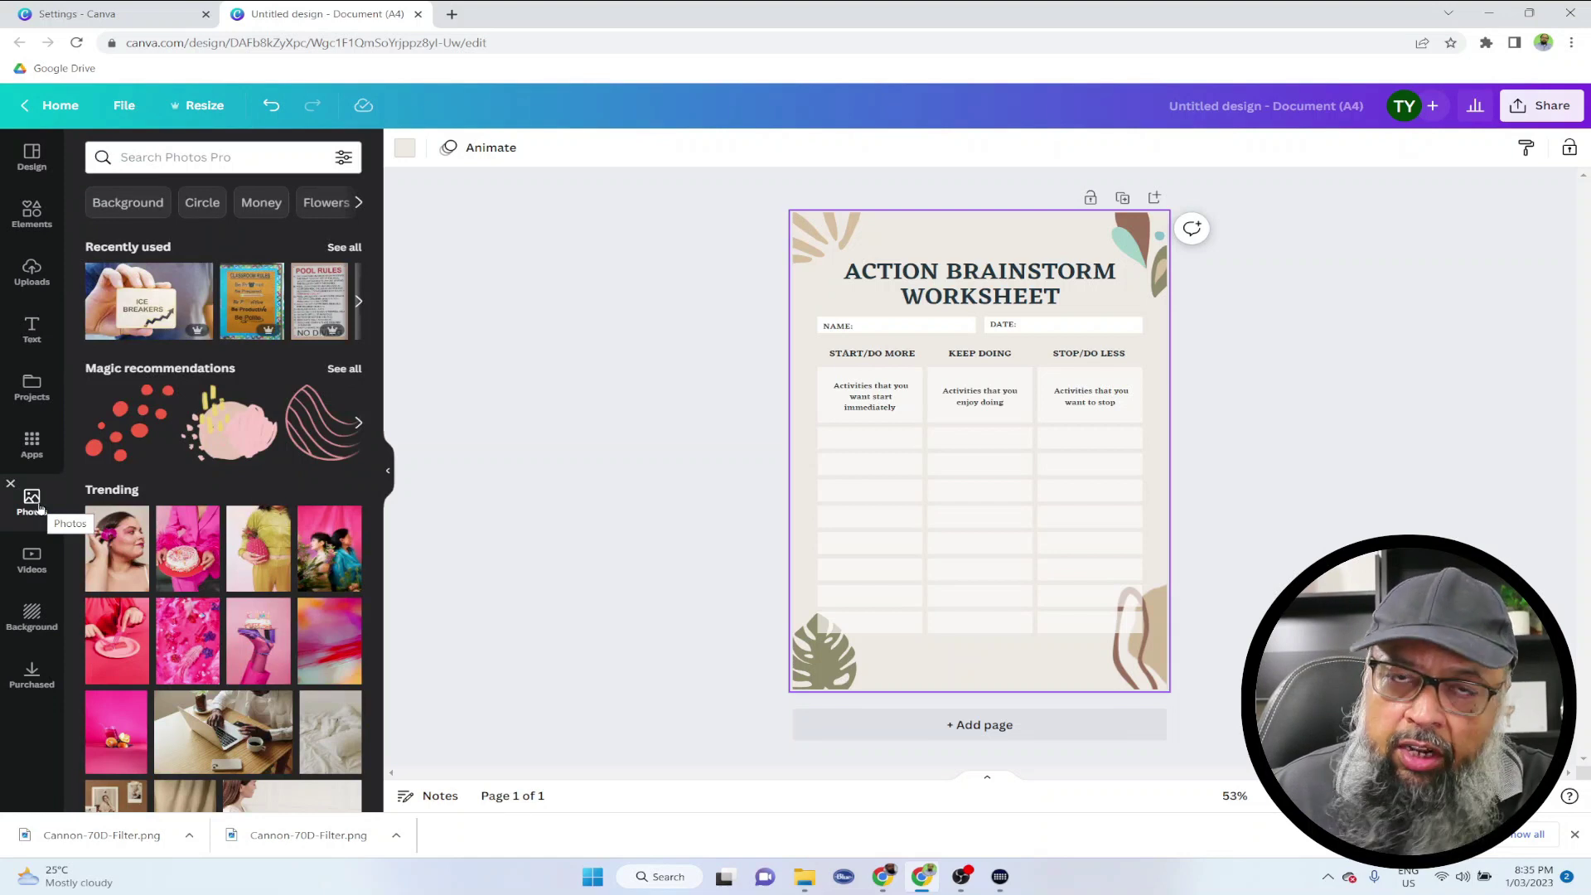
pyautogui.click(166, 156)
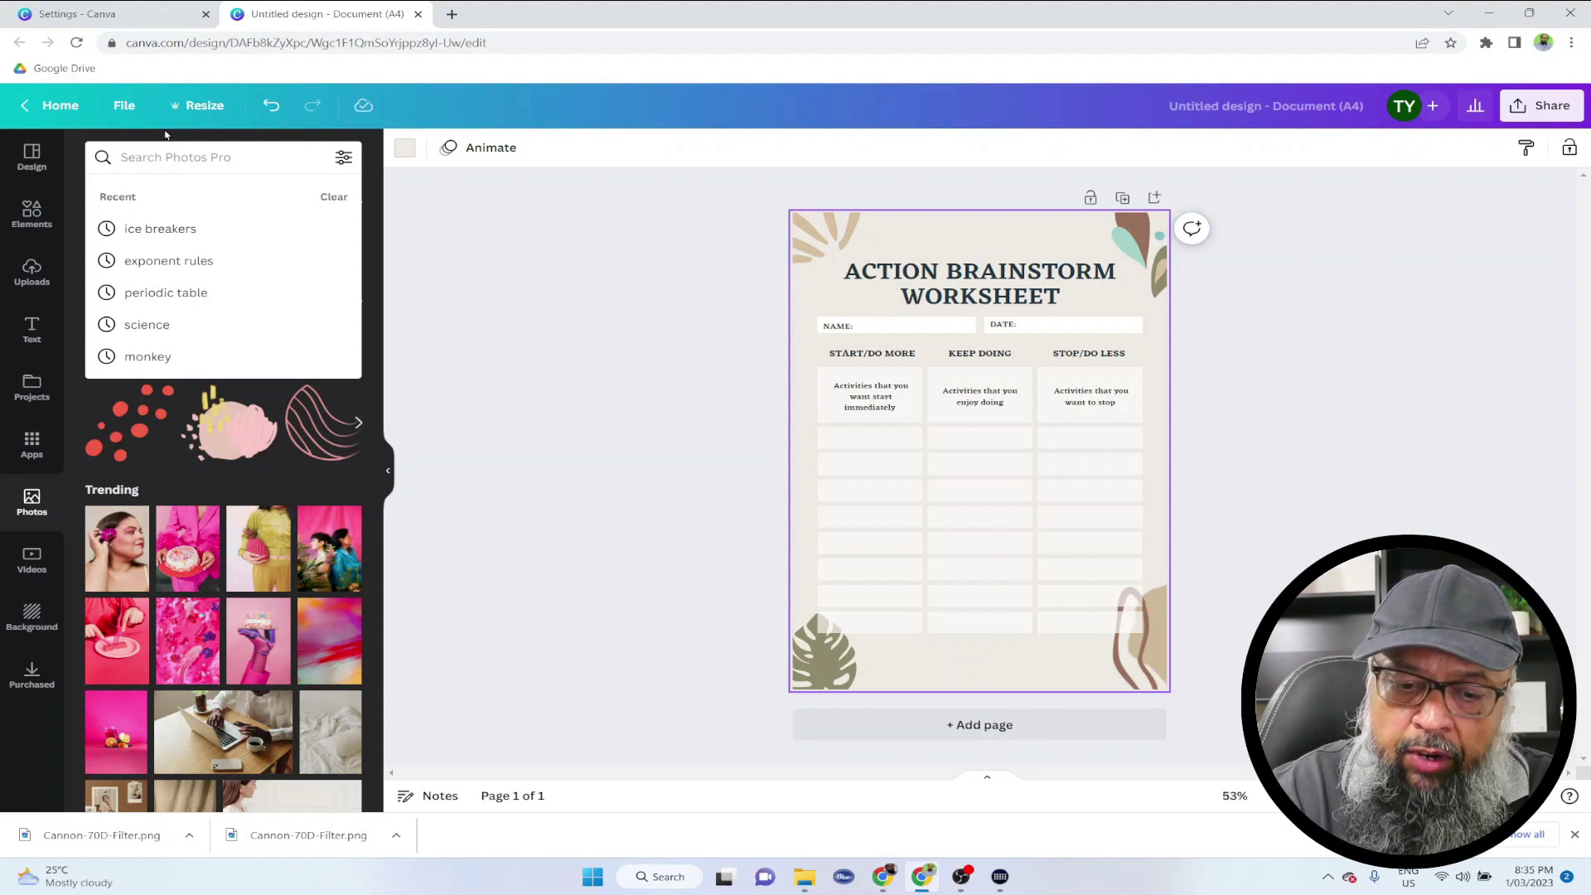
pyautogui.write('periodic table')
pyautogui.press('Return')
pyautogui.click(151, 357)
pyautogui.moveTo(1023, 485)
pyautogui.mouseDown()
pyautogui.moveTo(1023, 383)
pyautogui.moveTo(1023, 518)
pyautogui.moveTo(1056, 319)
pyautogui.moveTo(1033, 483)
pyautogui.moveTo(1016, 498)
pyautogui.mouseUp()
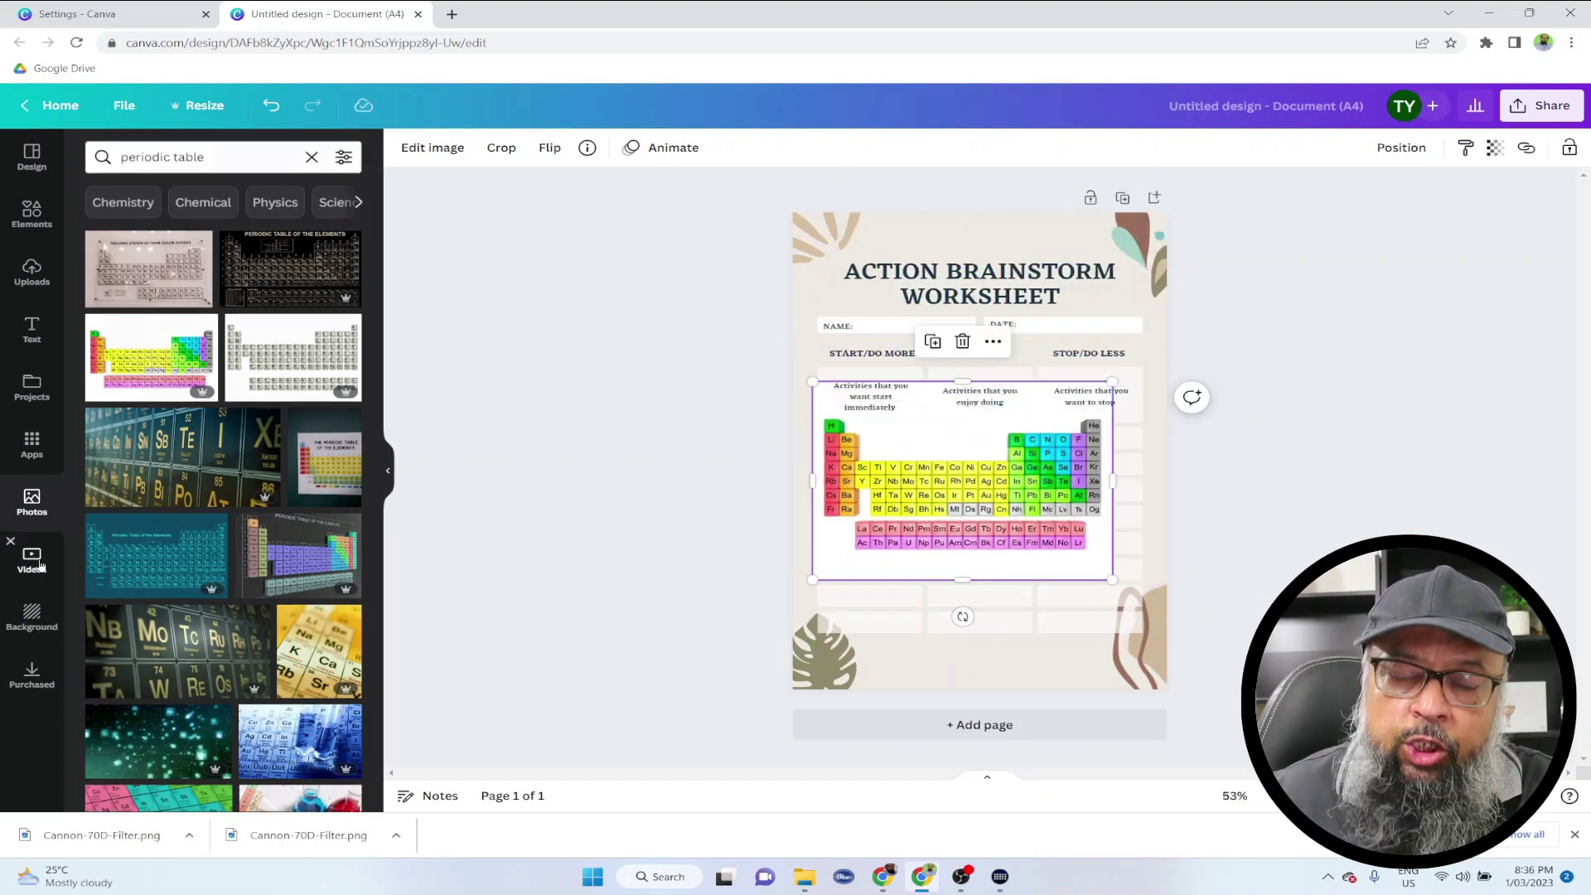
# Browse the stock video categories available for the design.
pyautogui.click(33, 561)
pyautogui.scroll(-5, 249, 497)
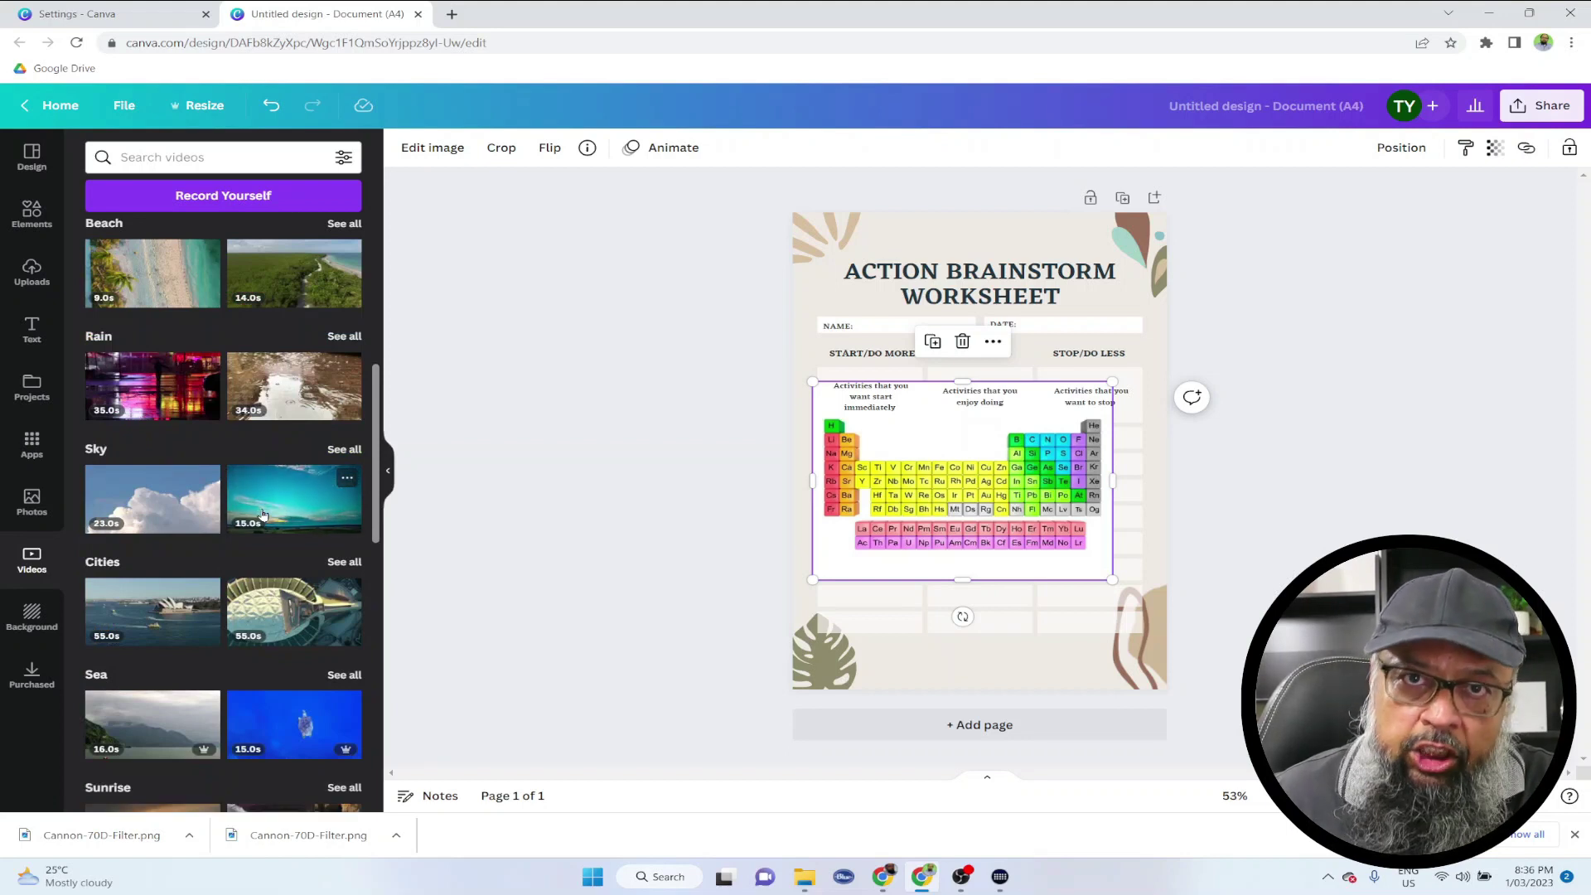
pyautogui.scroll(-7, 262, 514)
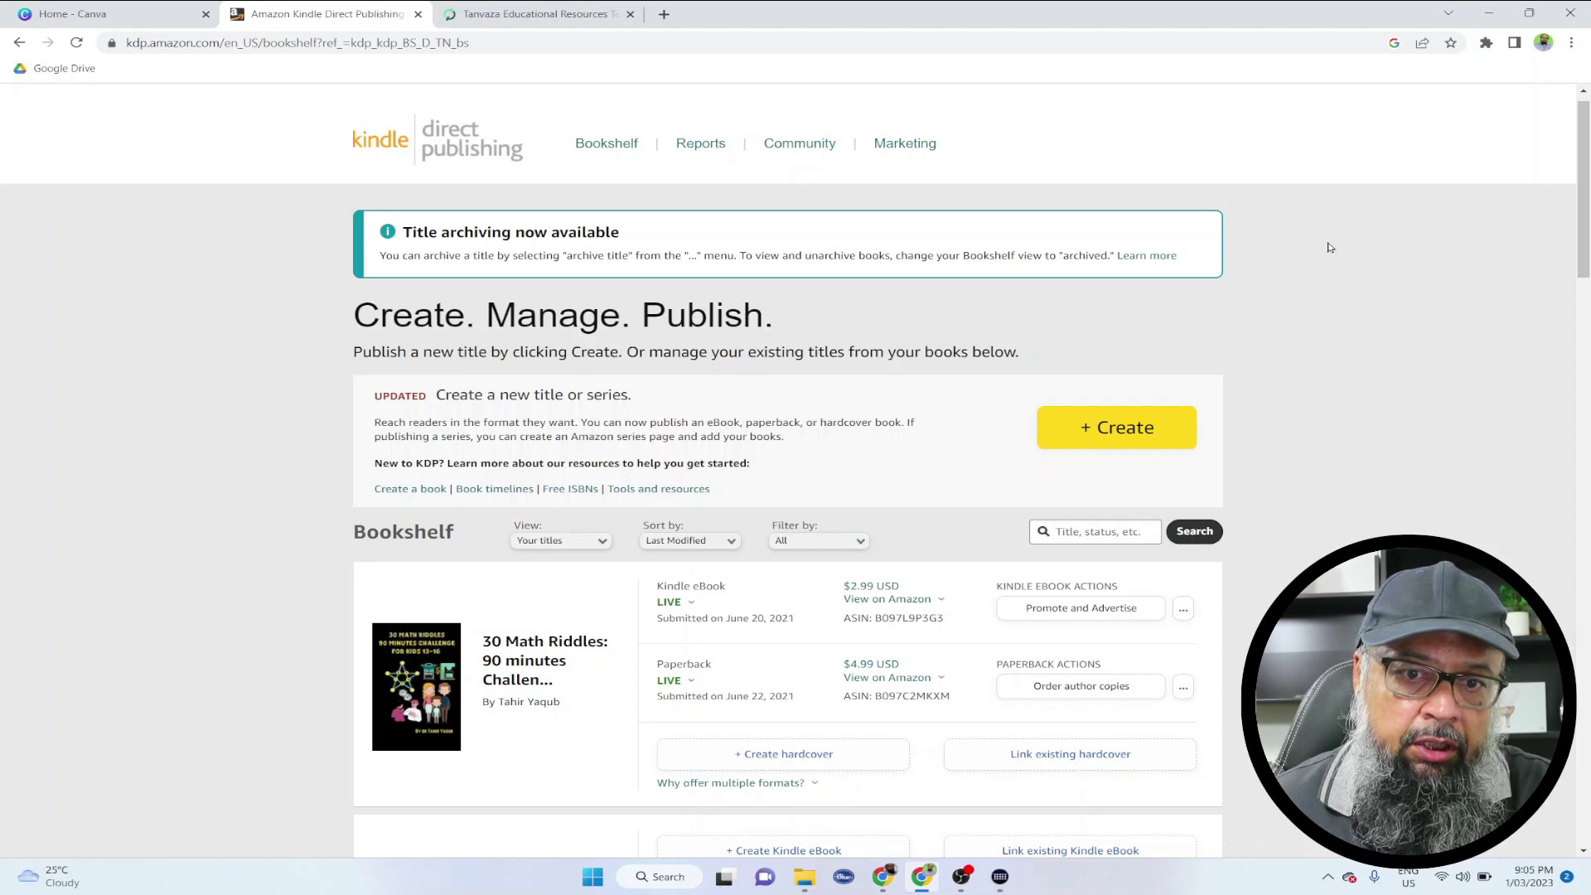
# Review the published puzzle, coloring, diary and workbook titles on the Kindle Direct Publishing bookshelf.
pyautogui.moveTo(1585, 195); pyautogui.dragTo(1573, 518)
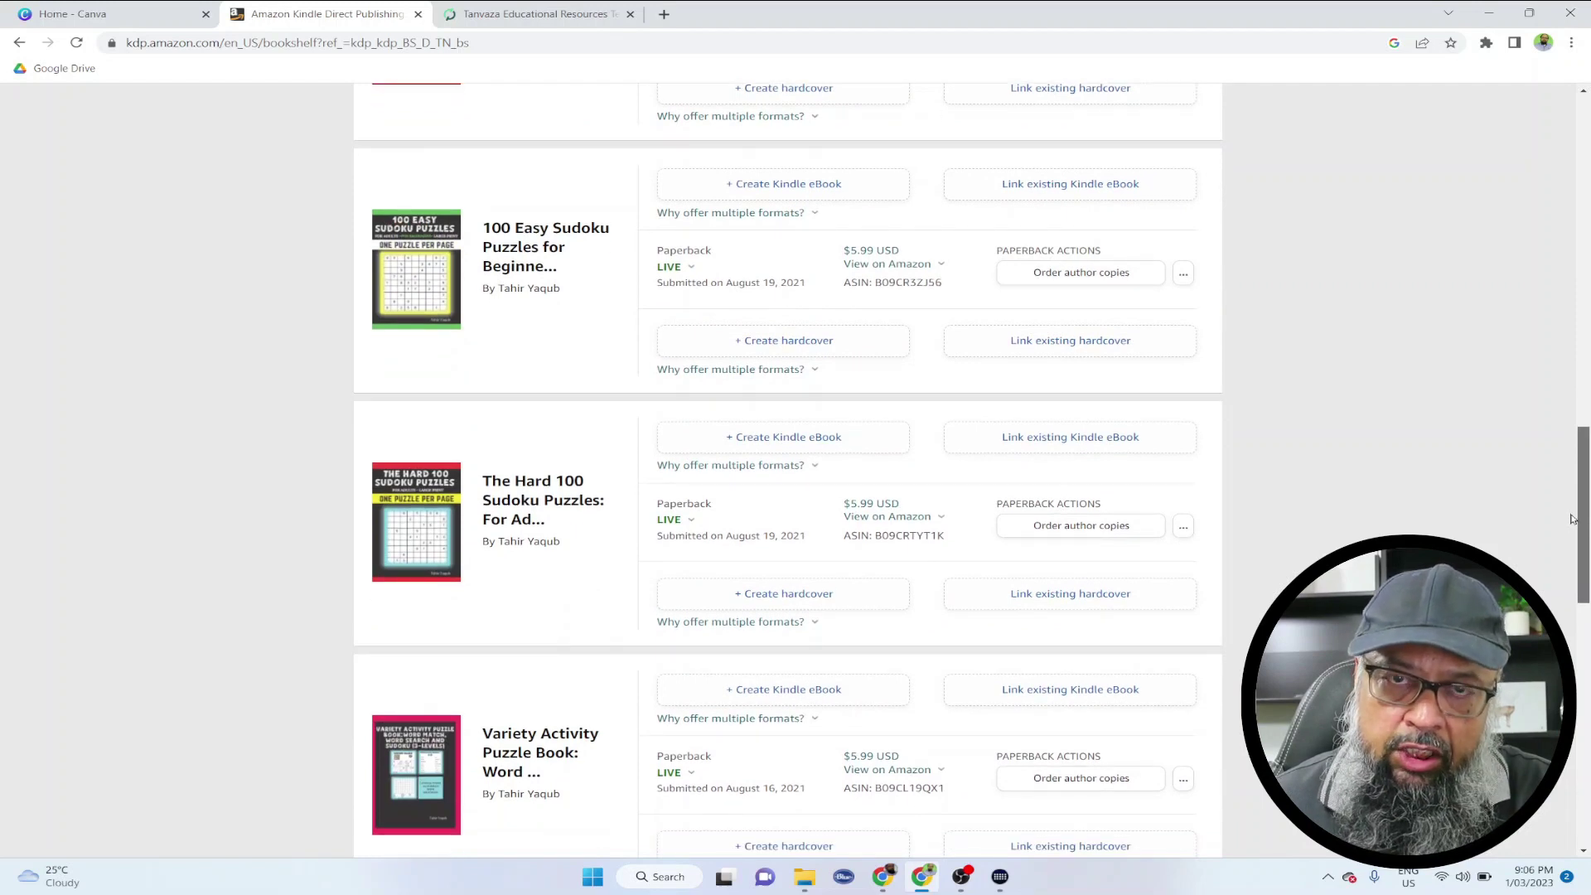
pyautogui.scroll(-10, 1202, 470)
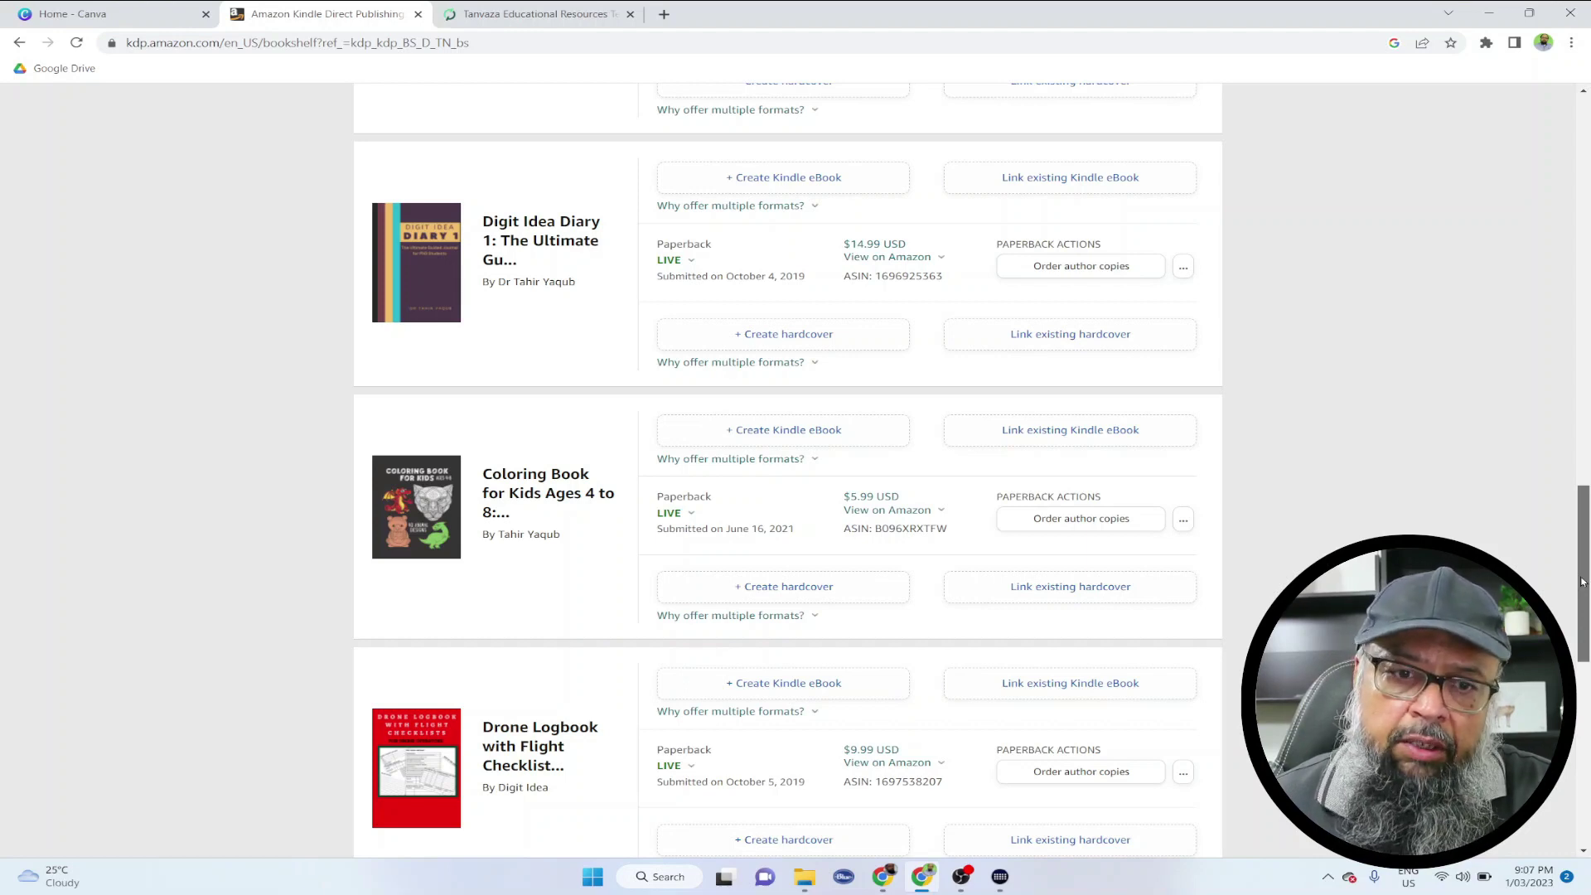
pyautogui.moveTo(1583, 582); pyautogui.dragTo(1583, 454)
pyautogui.scroll(2, 1474, 500)
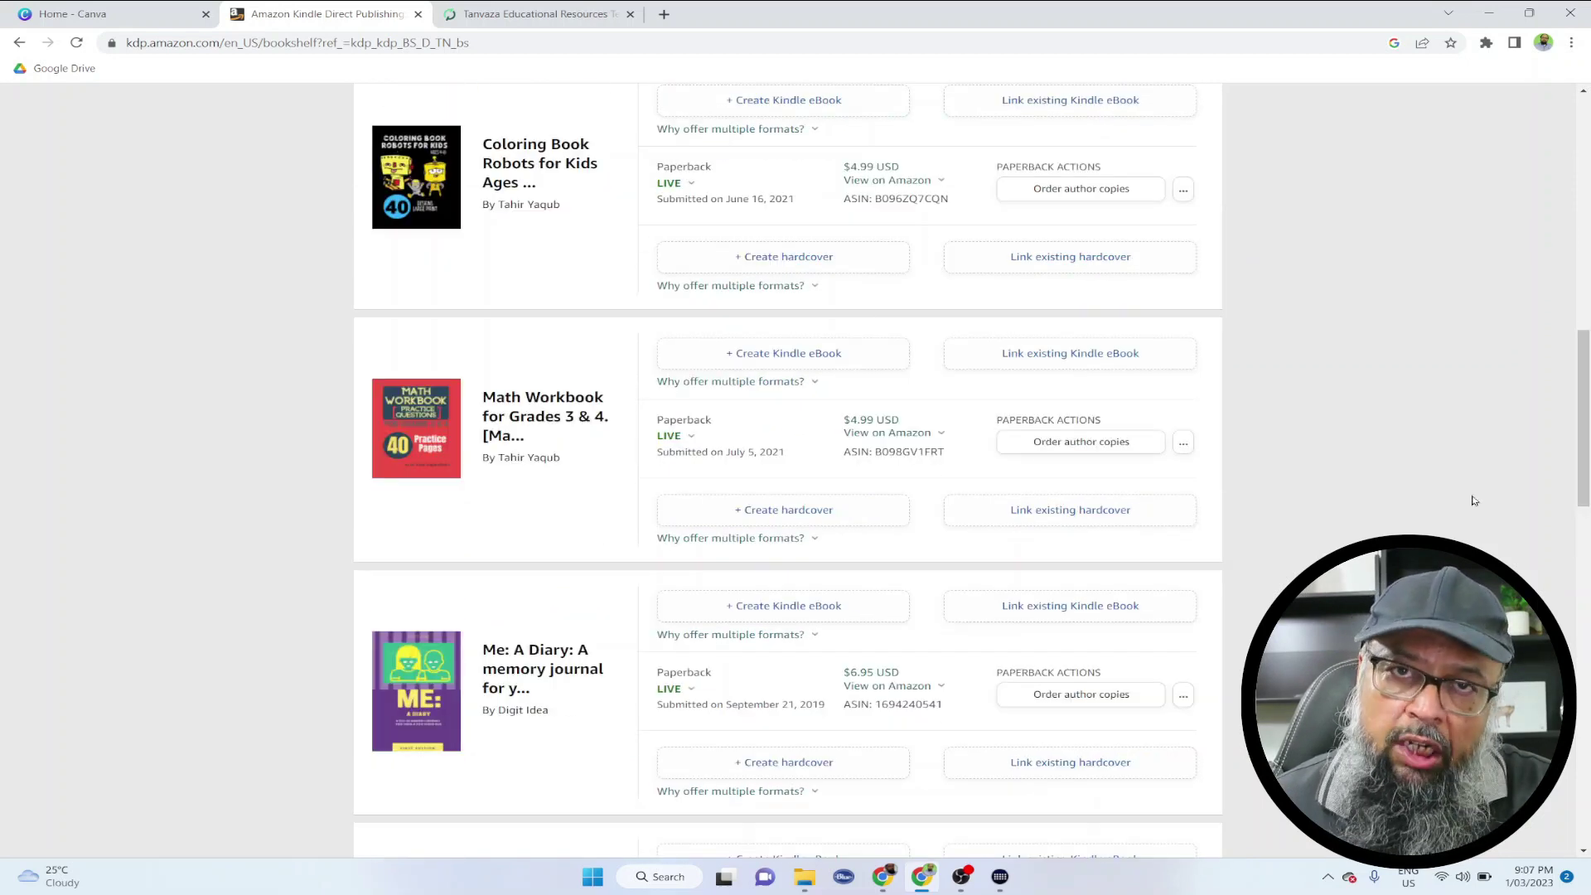
pyautogui.scroll(4, 1474, 500)
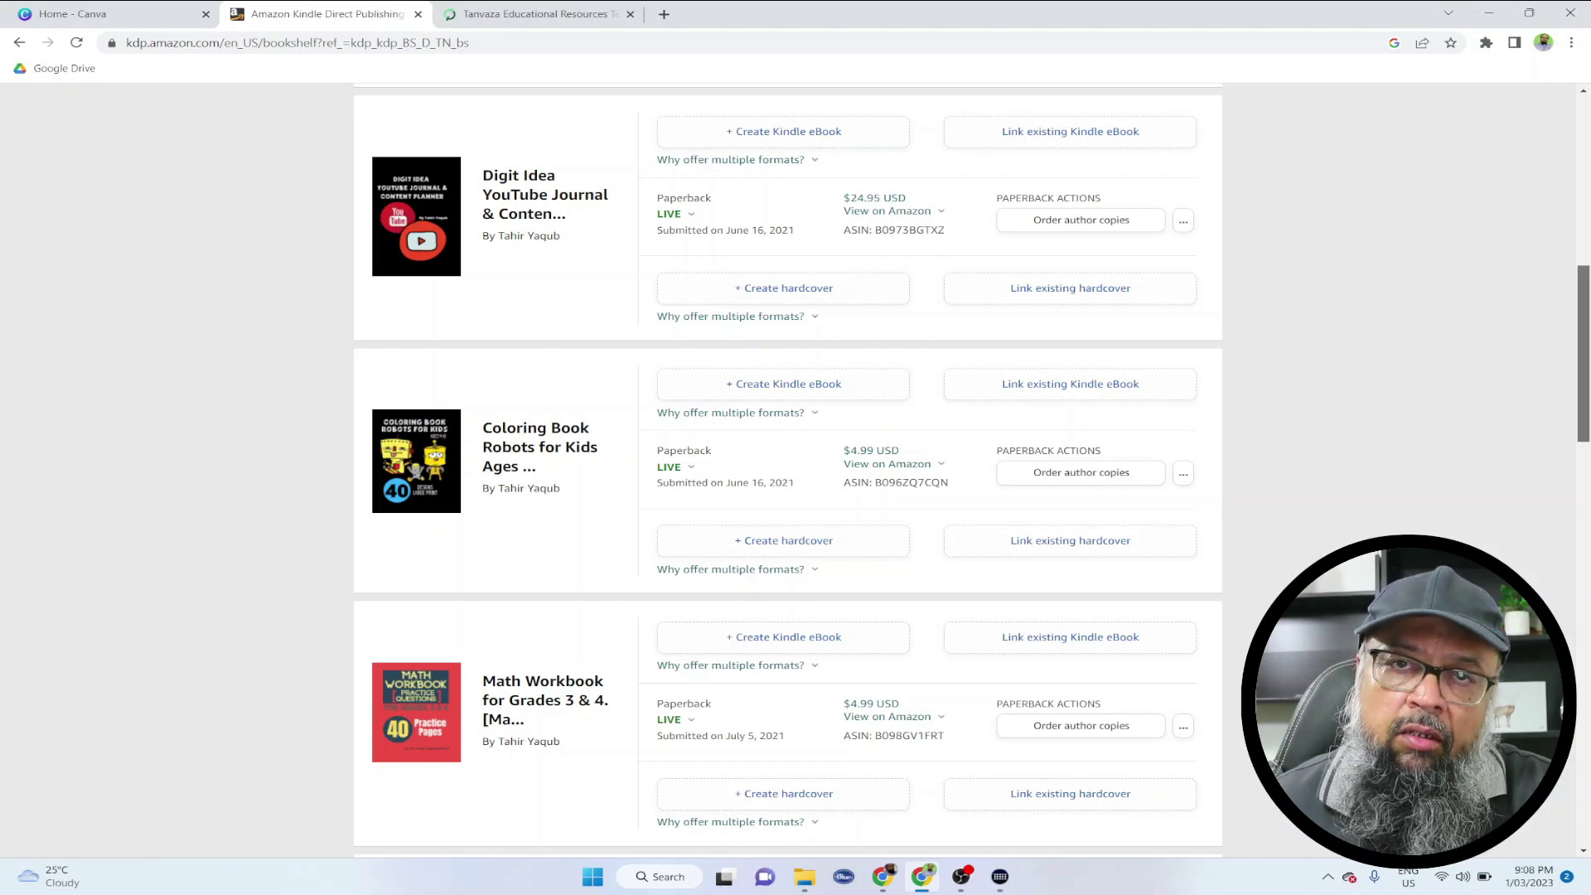
# Switch to the Tanvaza Educational Resources store on Teachers Pay Teachers and look through its product listings.
pyautogui.hotkey('ctrl', 'Tab')
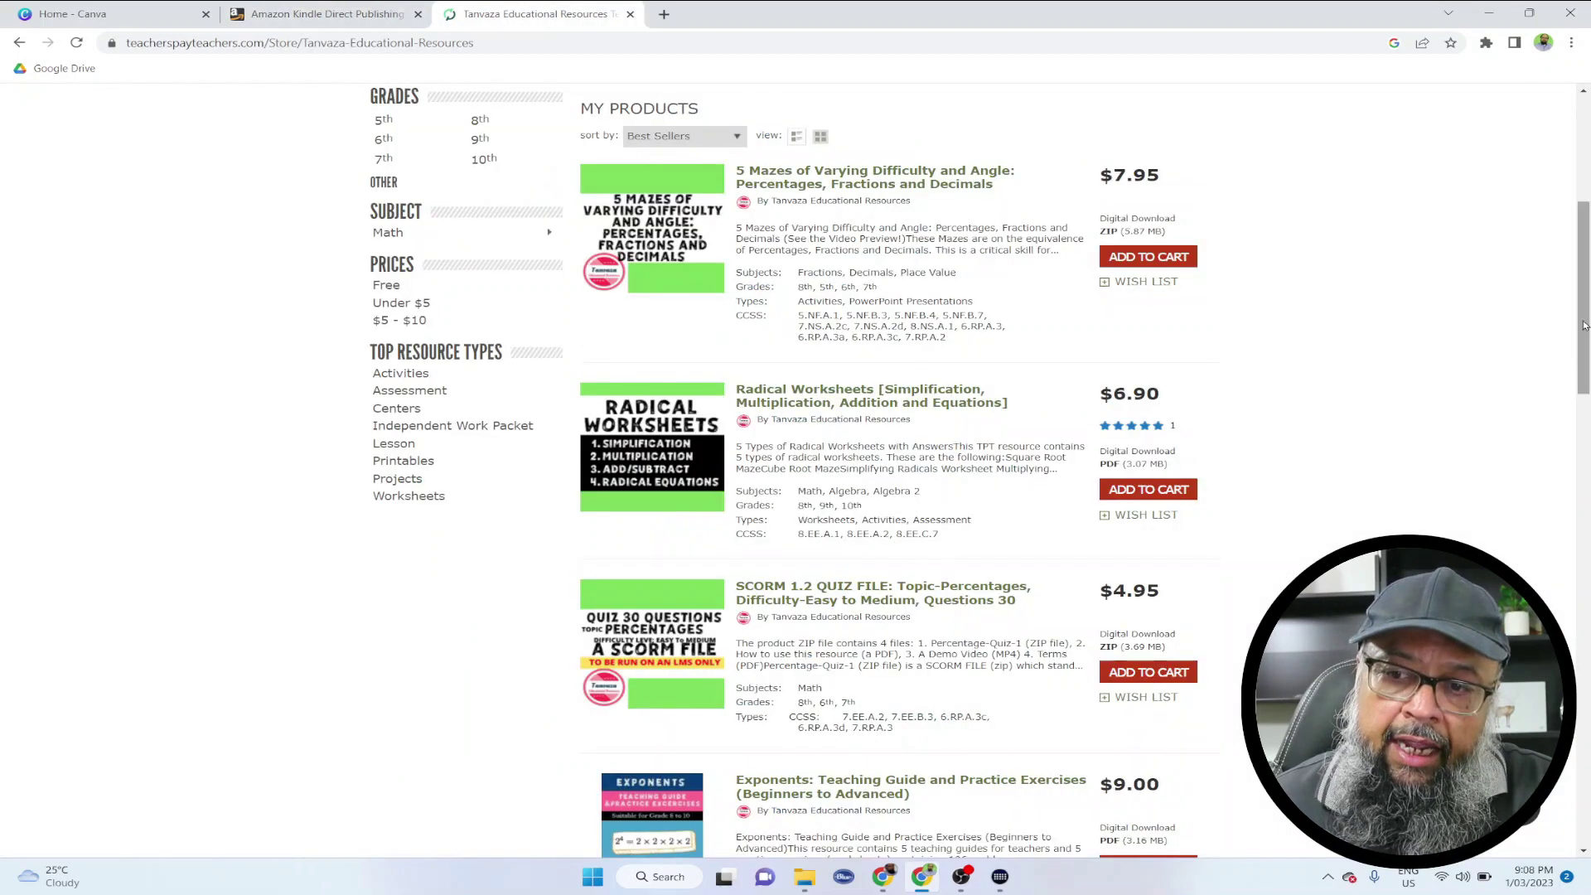
pyautogui.moveTo(1585, 325); pyautogui.dragTo(1584, 332)
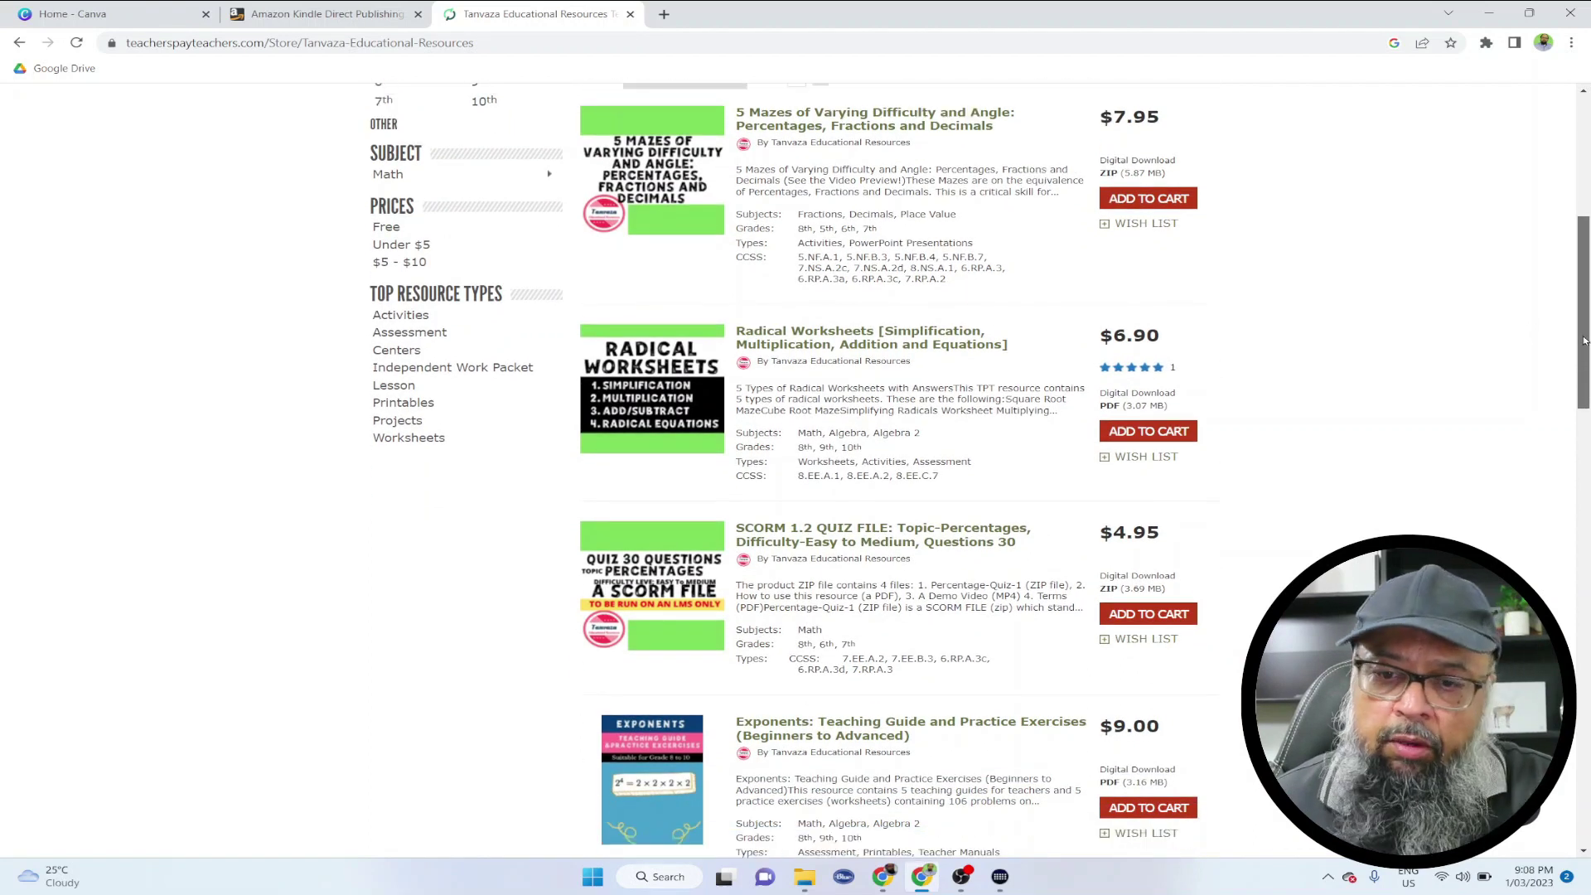
pyautogui.moveTo(1585, 332); pyautogui.dragTo(1585, 349)
# Switch back to Kindle Direct Publishing and examine the historical sales, pages-read and royalties report.
pyautogui.hotkey('ctrl', 'shift', 'Tab')
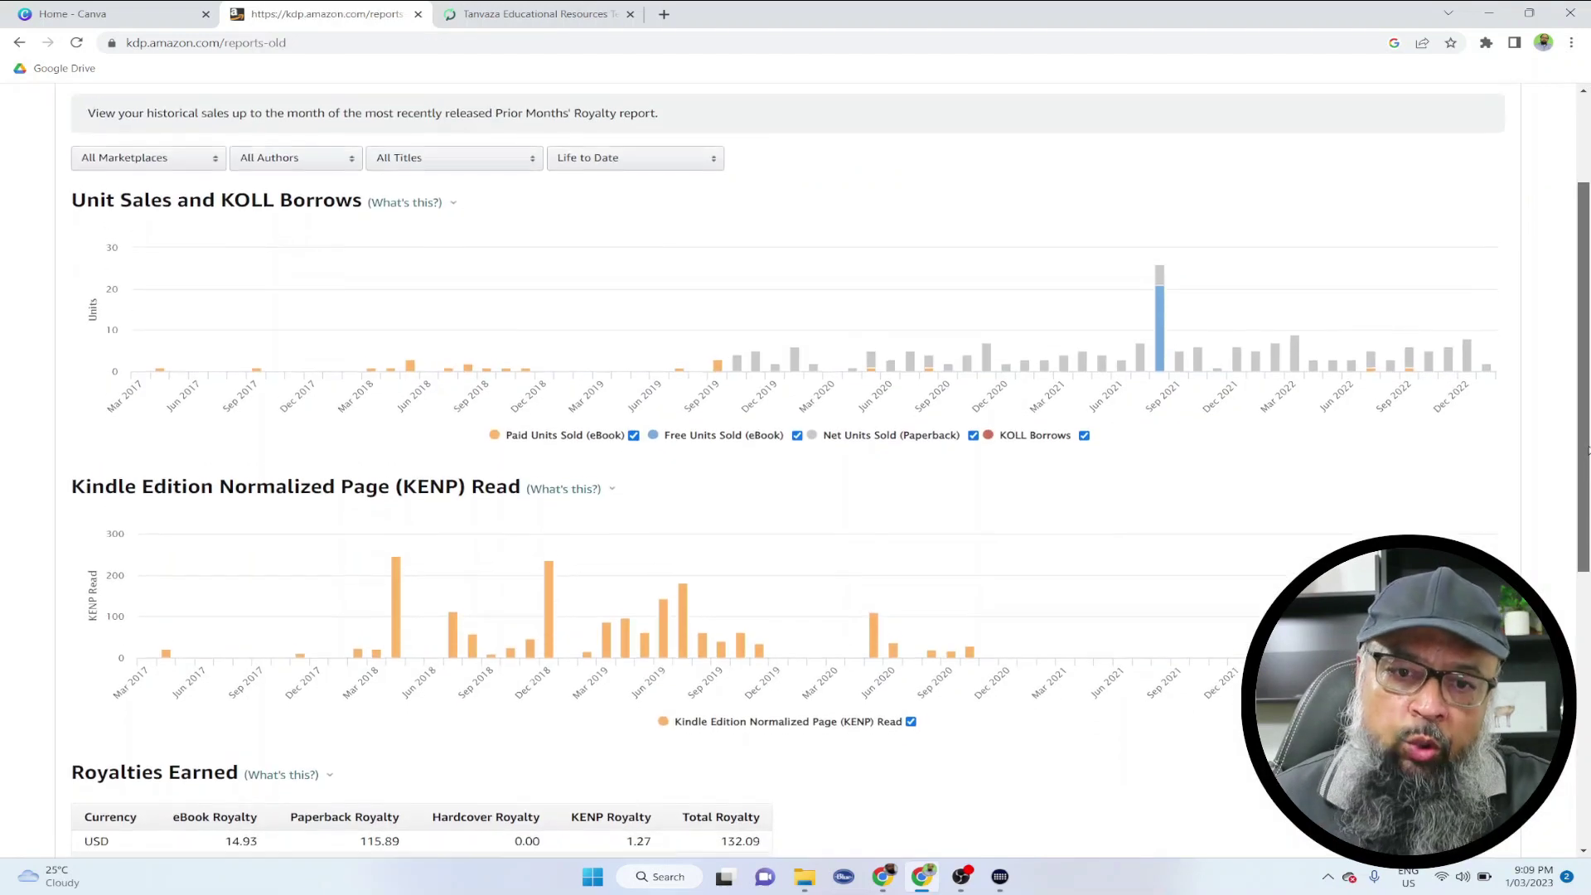
pyautogui.scroll(2, 796, 465)
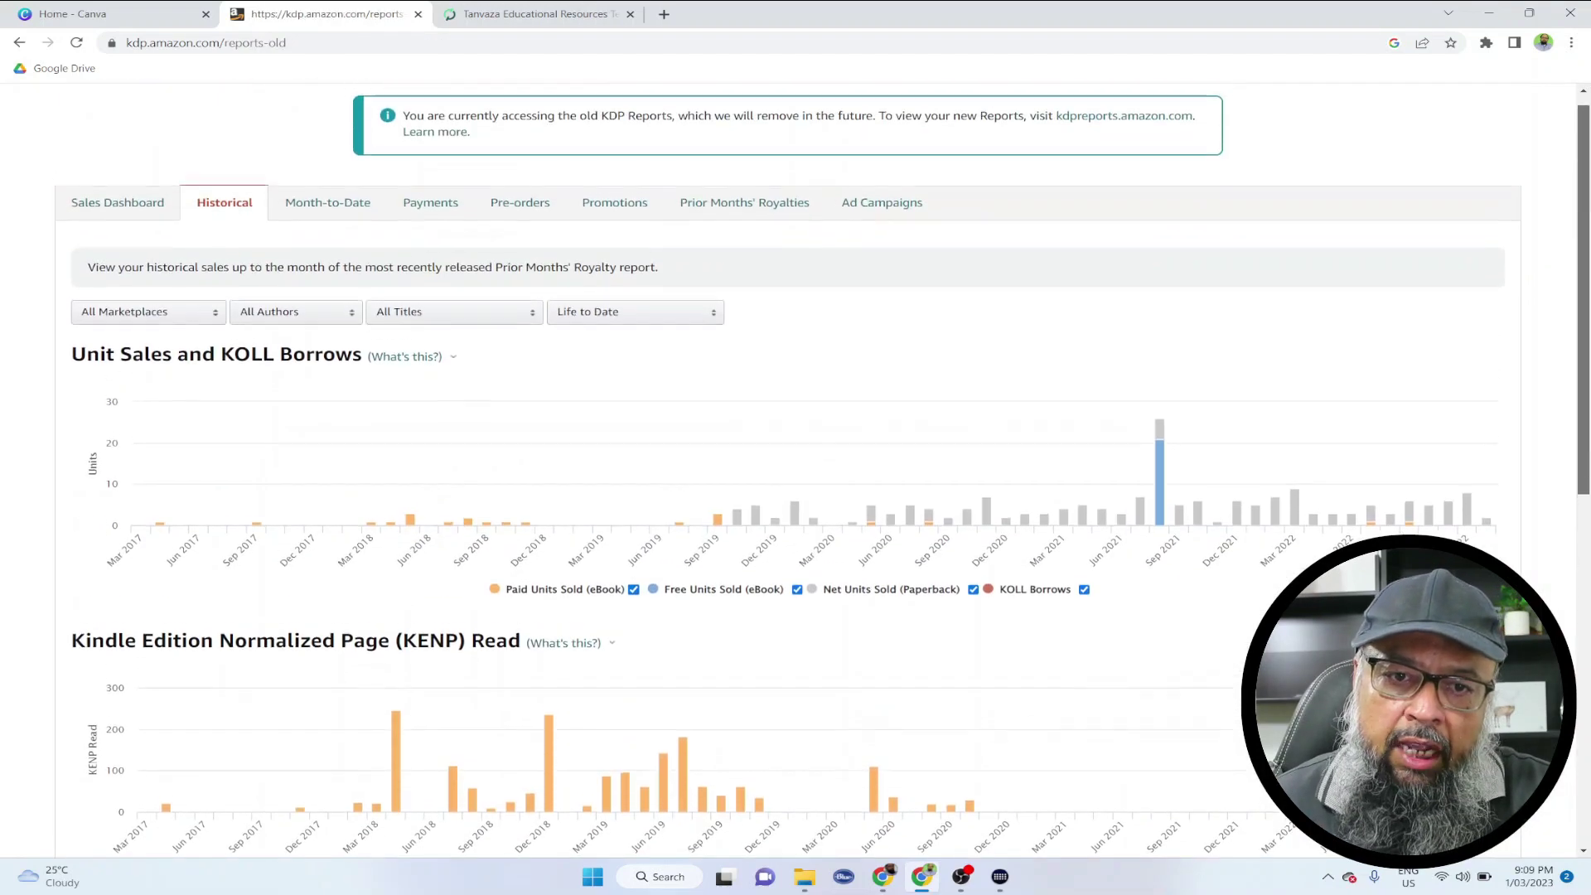
pyautogui.scroll(-1, 796, 464)
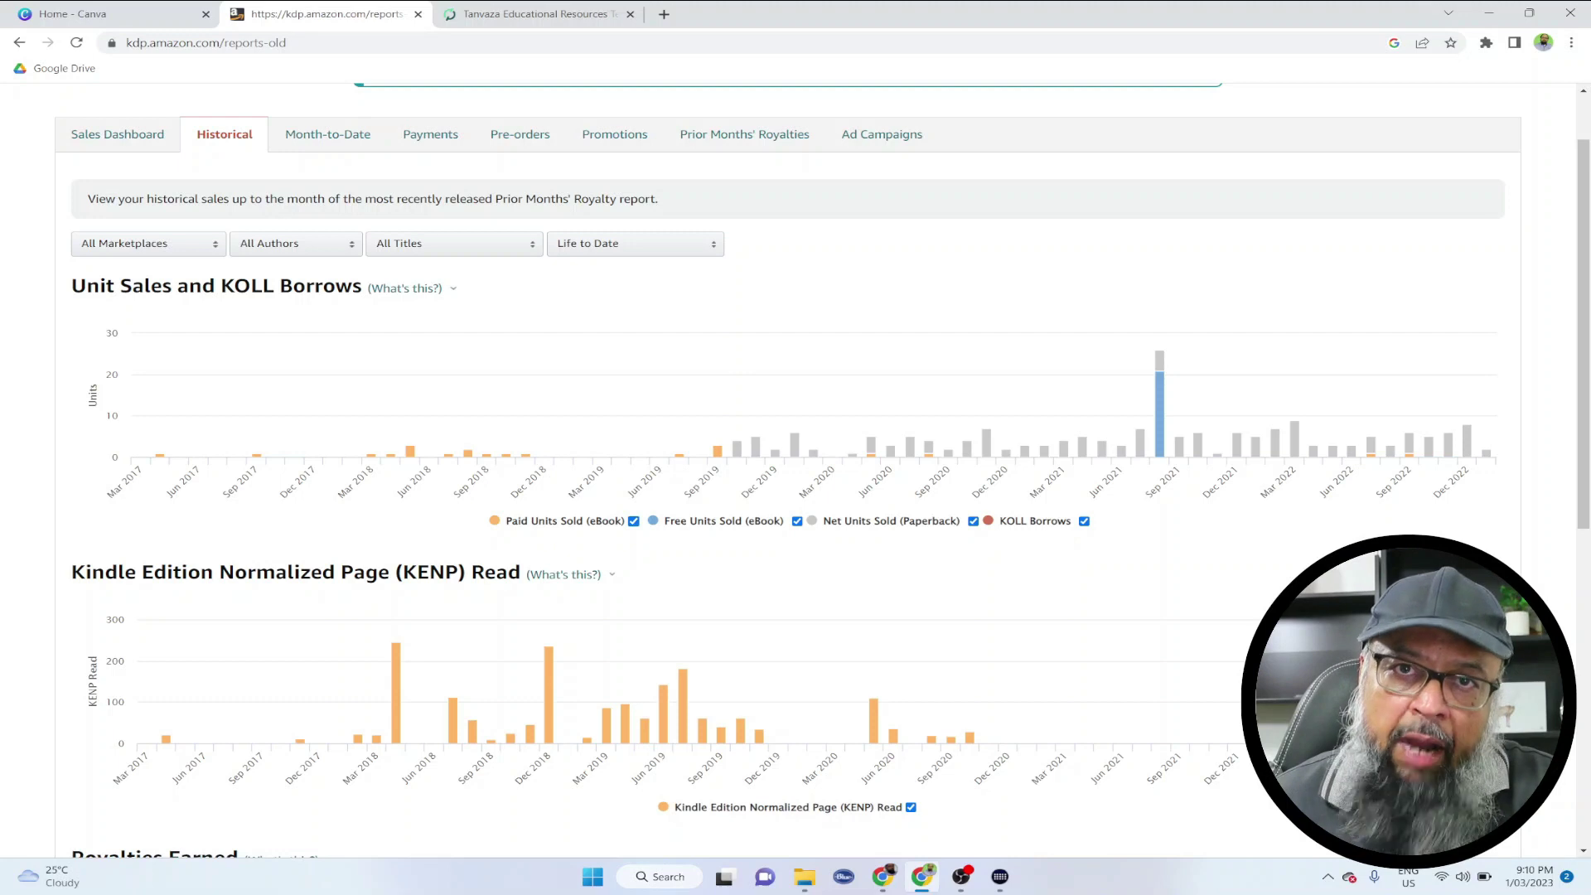
# Switch back to the Canva home page and open the P-61 Olympics word scramble design to view it.
pyautogui.scroll(1, 730, 452)
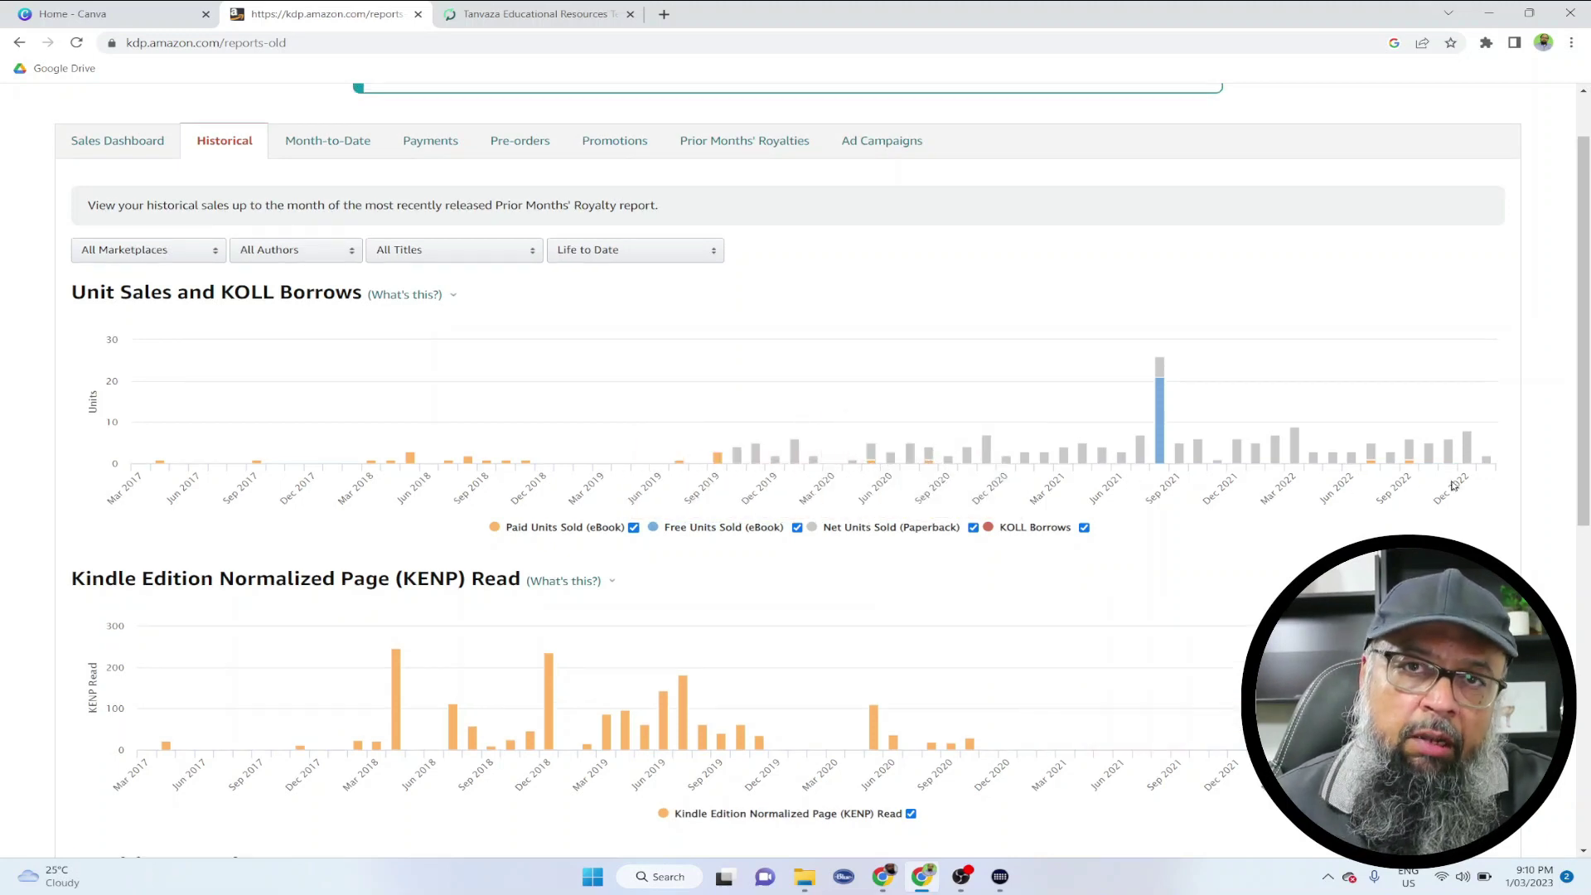
pyautogui.hotkey('alt', 'Tab')
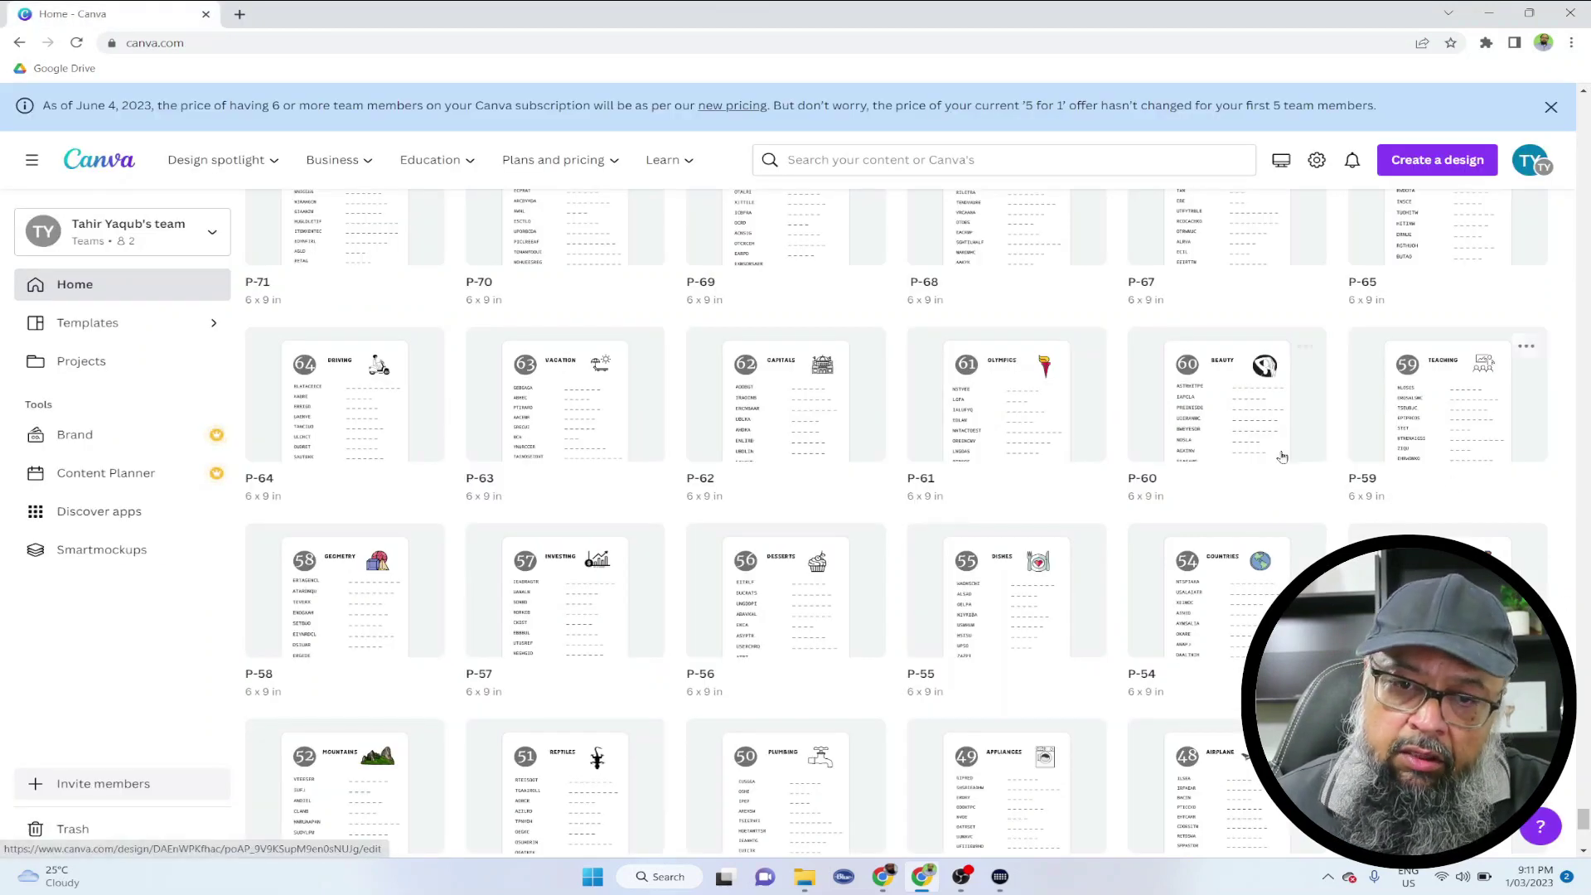
pyautogui.click(1052, 421)
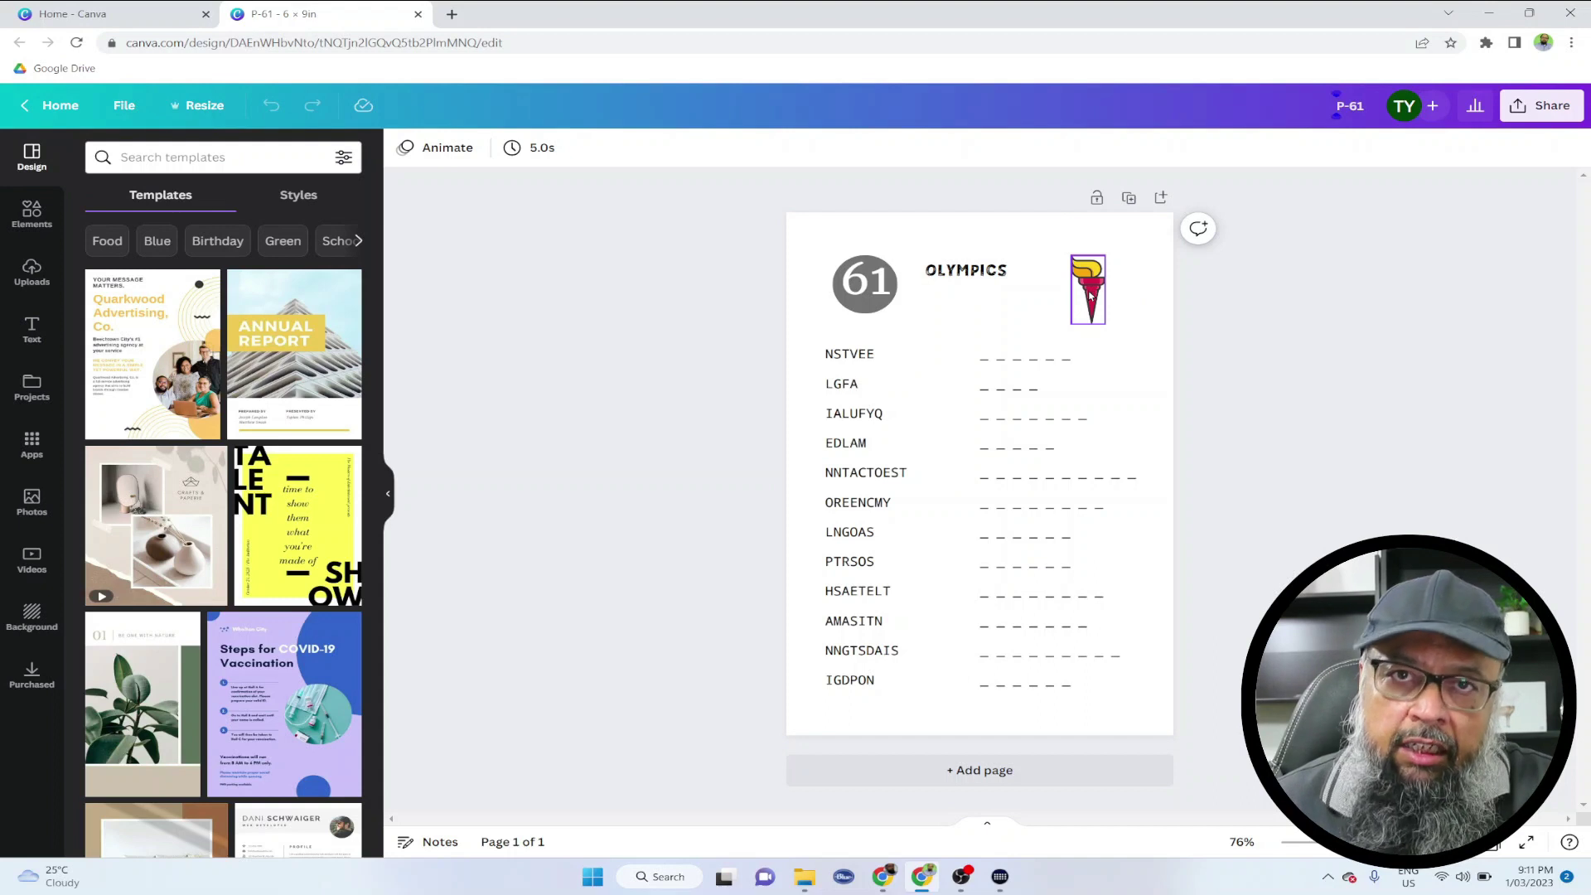
# Return to the list of designs on the Canva home page, look through the ratio pages and mazes, and open Maze-5.
pyautogui.hotkey('ctrl', 'Tab')
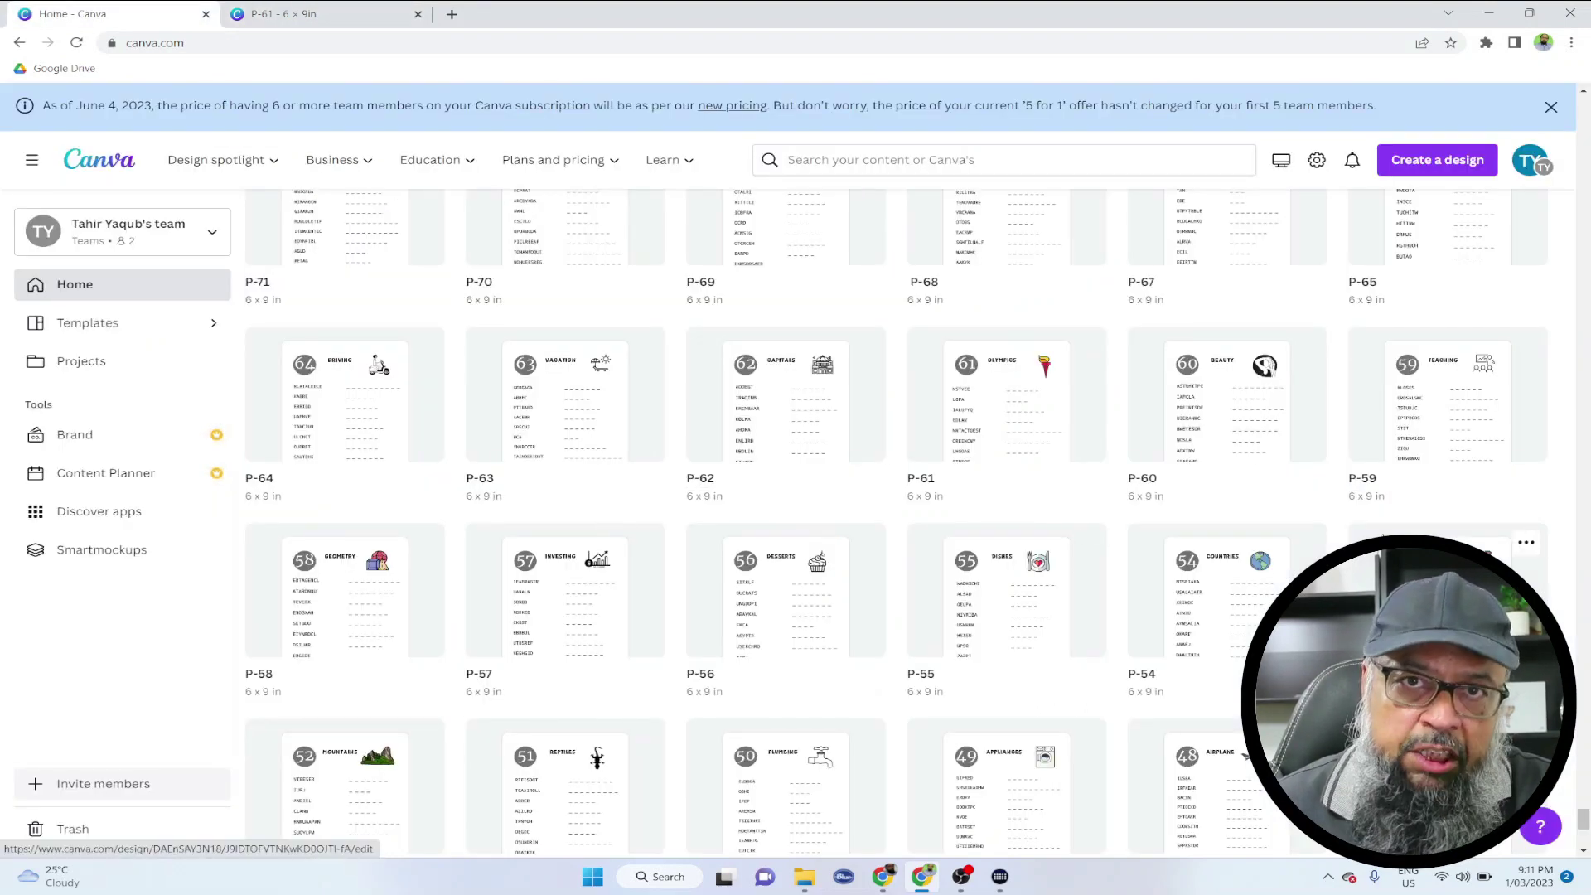
pyautogui.scroll(-10, 1160, 536)
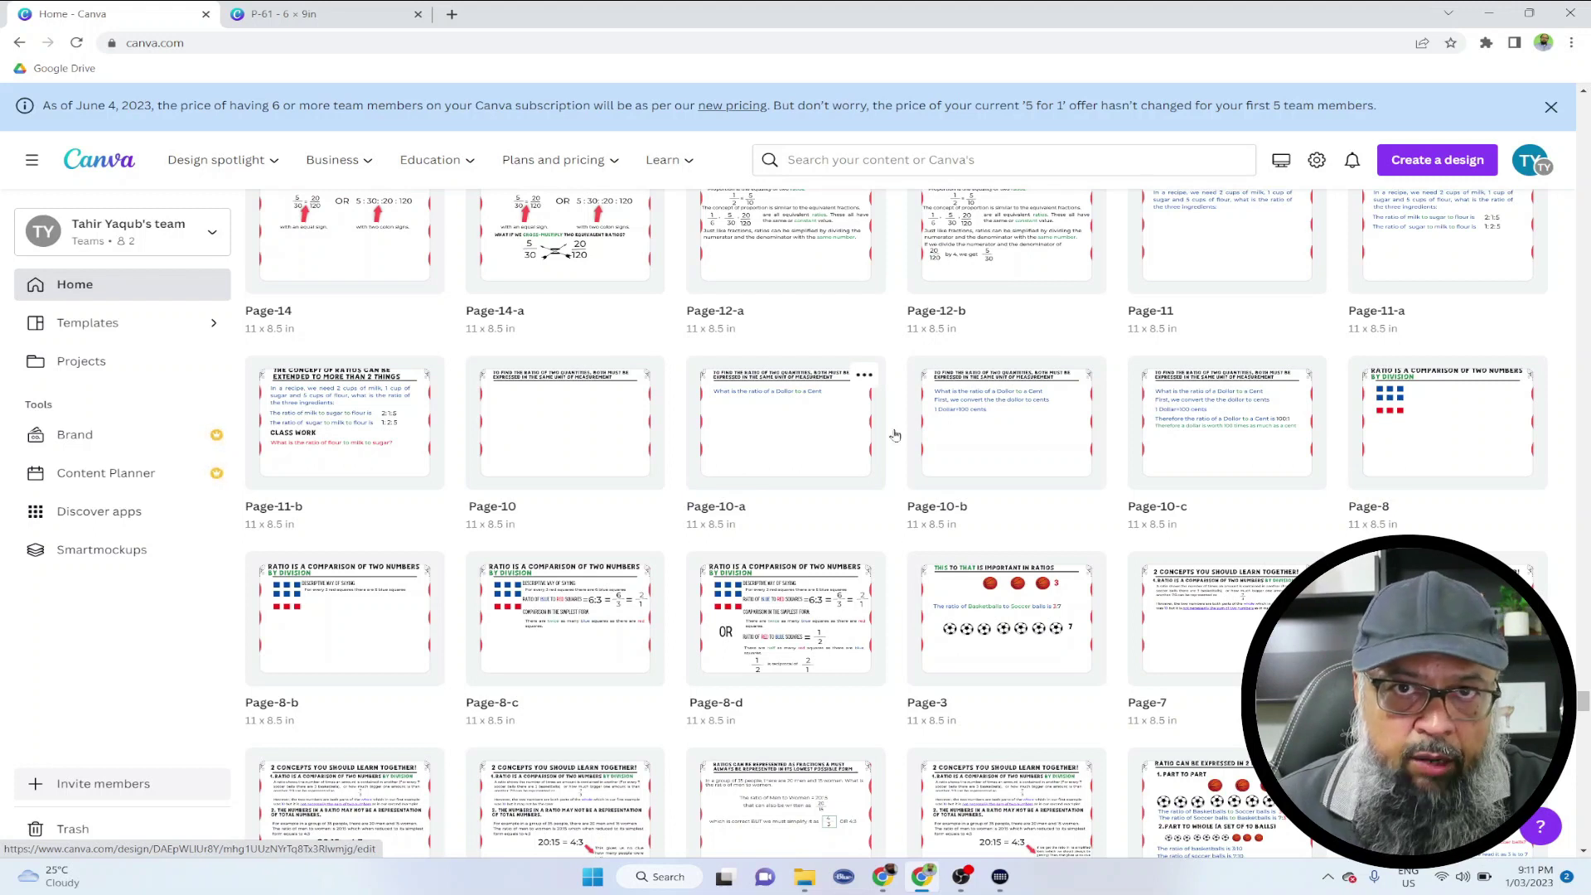
pyautogui.scroll(10, 815, 422)
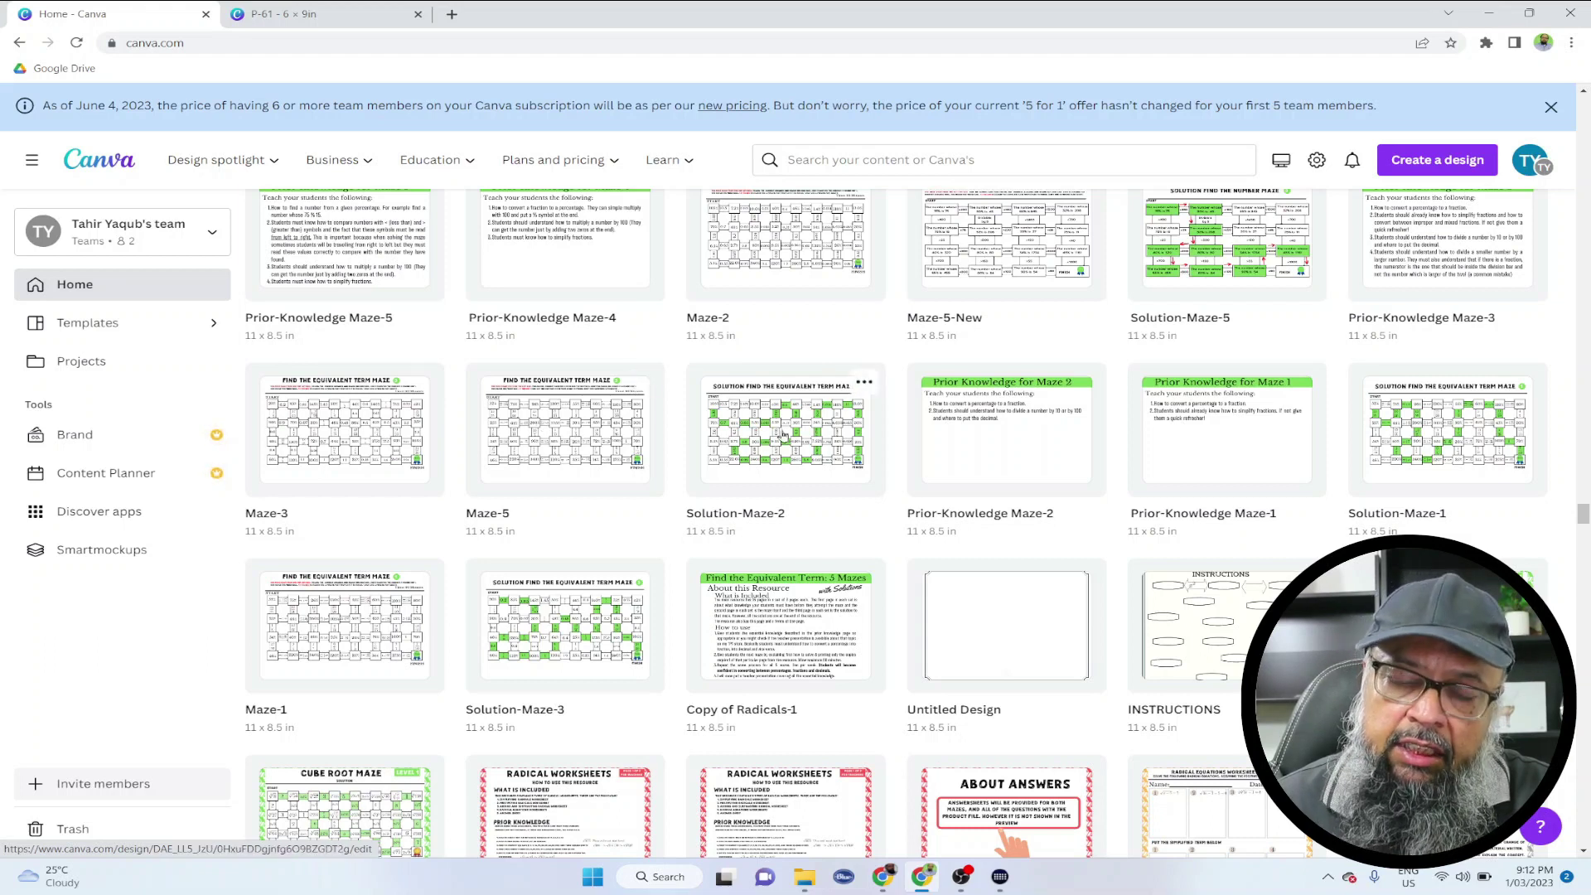
pyautogui.click(572, 437)
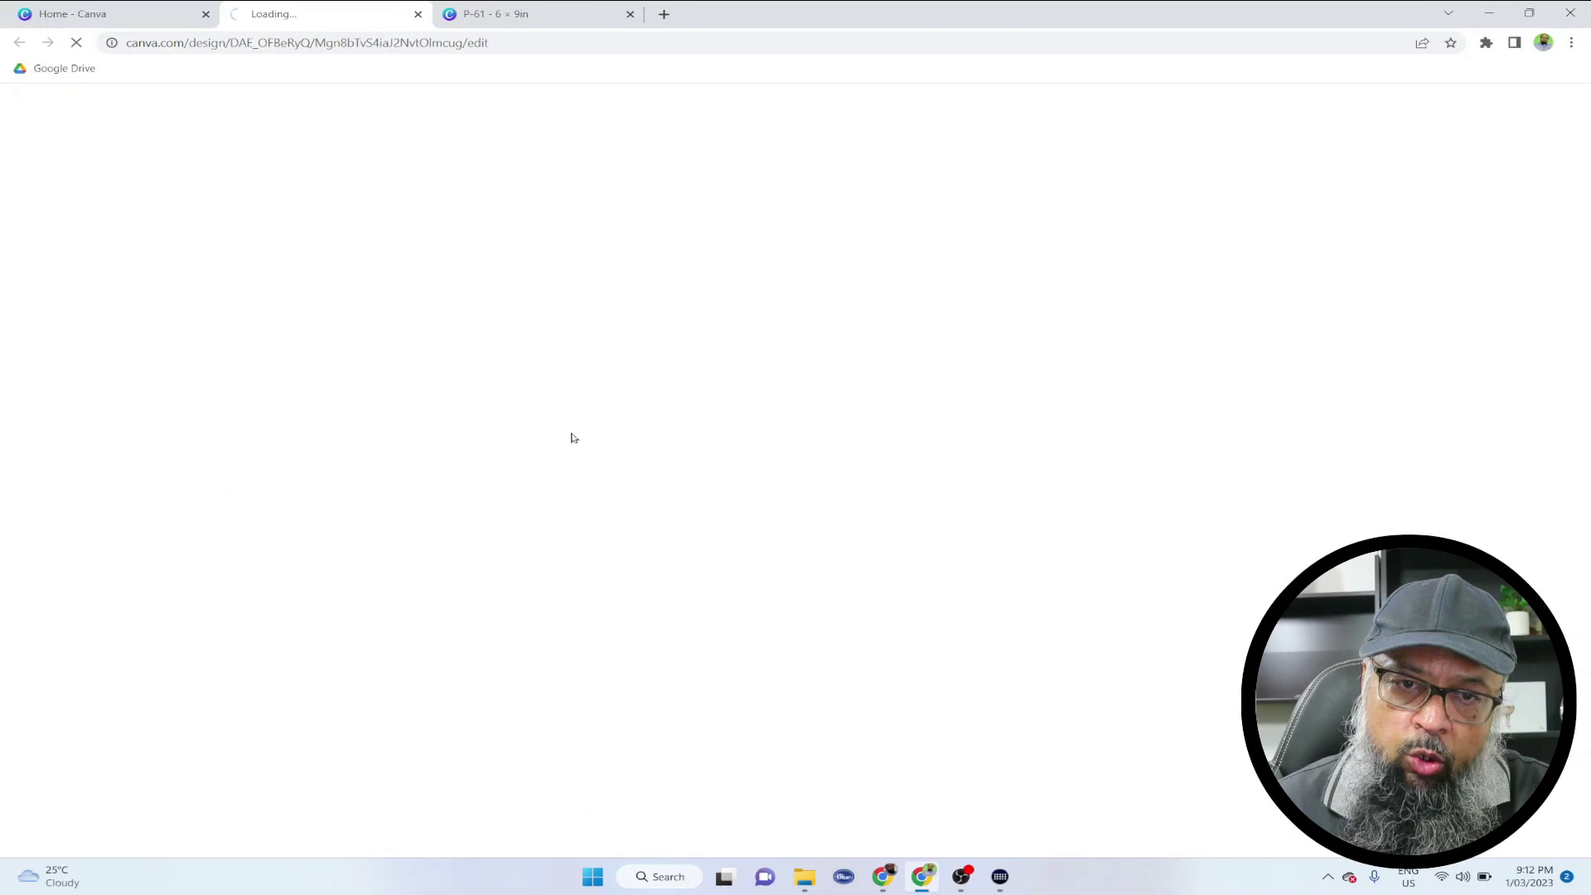